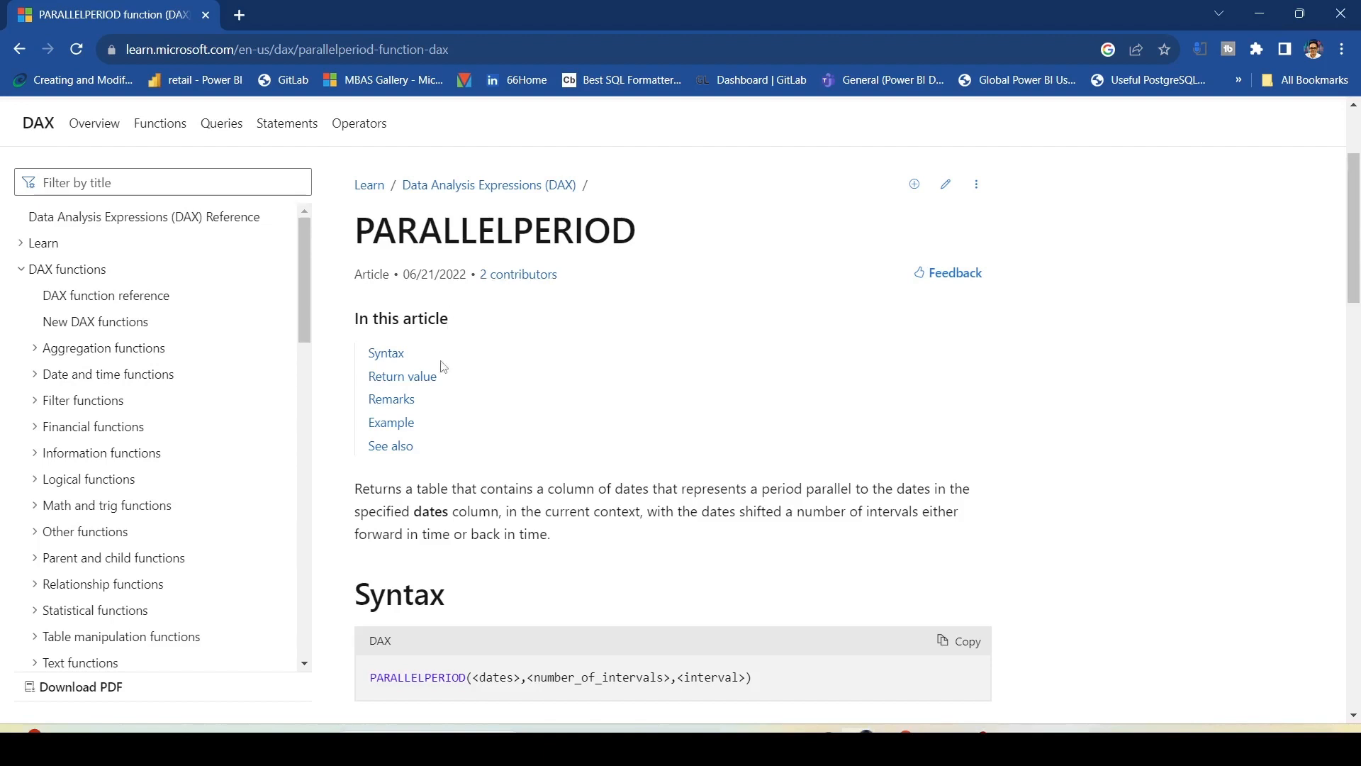
Read the introductory description of the PARALLELPERIOD function in the DAX reference
{"action": "scroll", "coordinate": [423, 437], "scroll_direction": "down", "scroll_amount": 1}
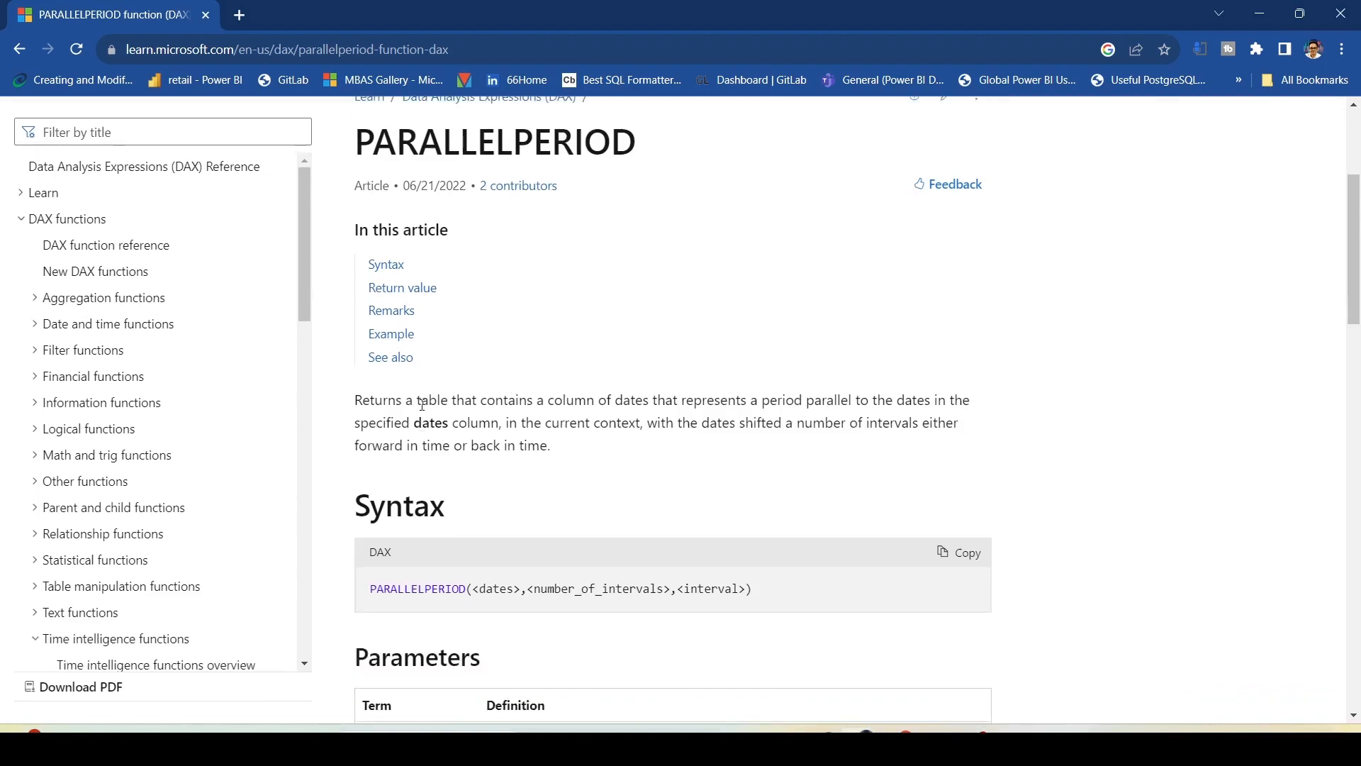
{"action": "scroll", "coordinate": [418, 403], "scroll_direction": "up", "scroll_amount": 1}
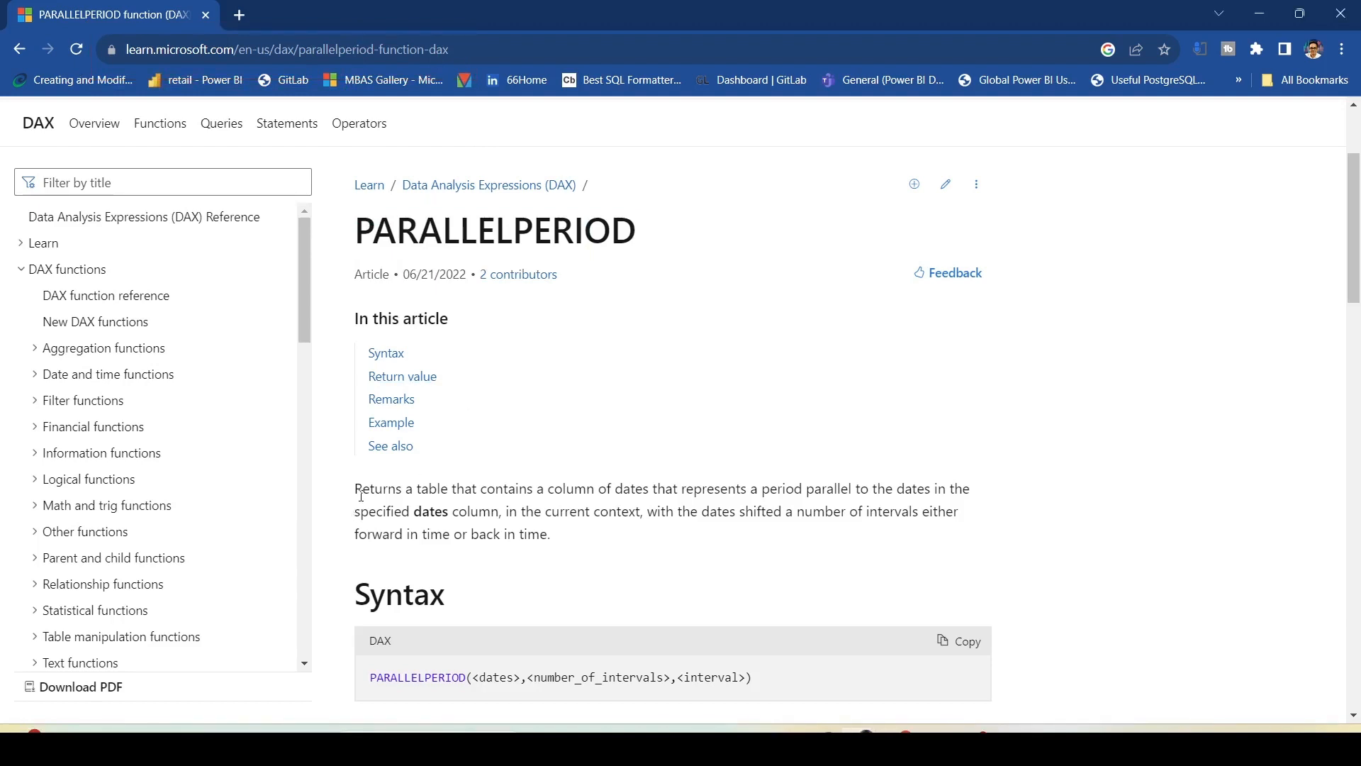
{"action": "left_click_drag", "start_coordinate": [355, 489], "coordinate": [988, 491]}
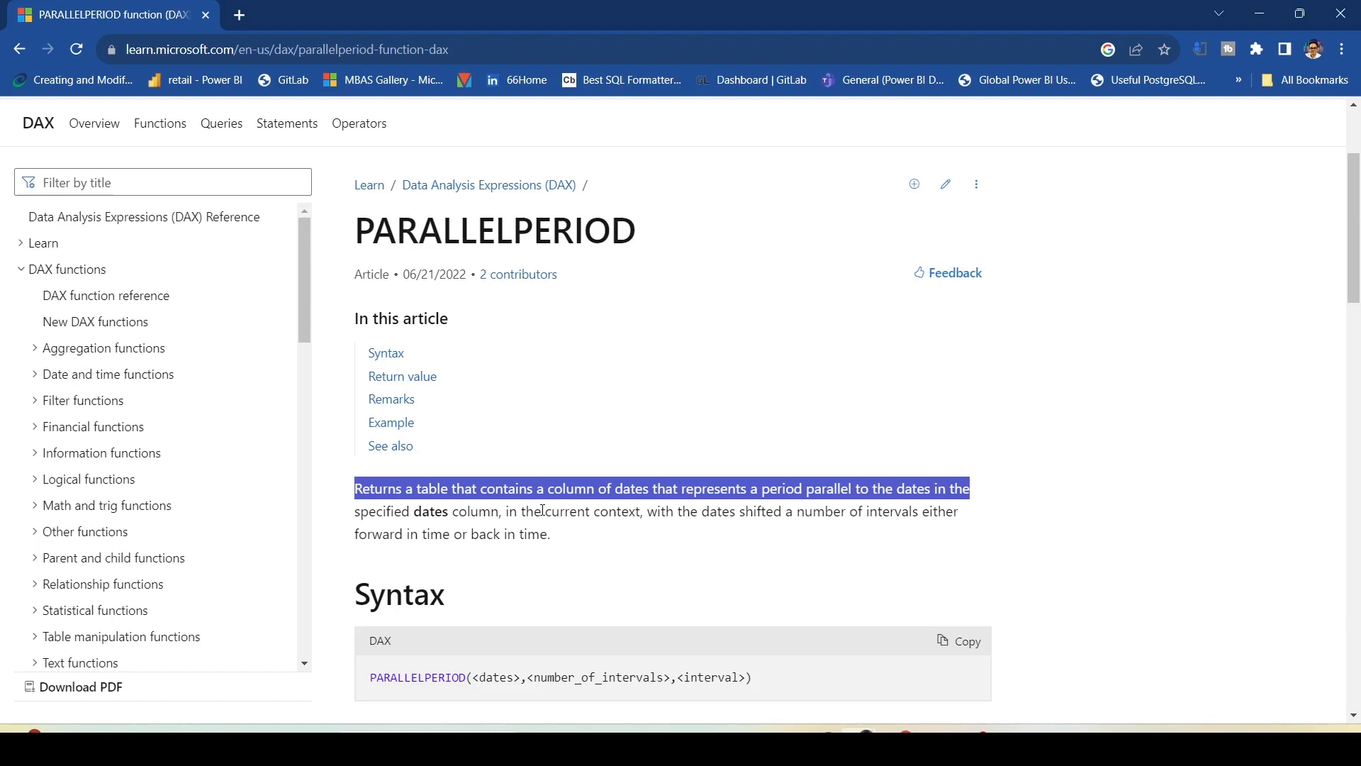
{"action": "left_click_drag", "start_coordinate": [710, 512], "coordinate": [958, 514]}
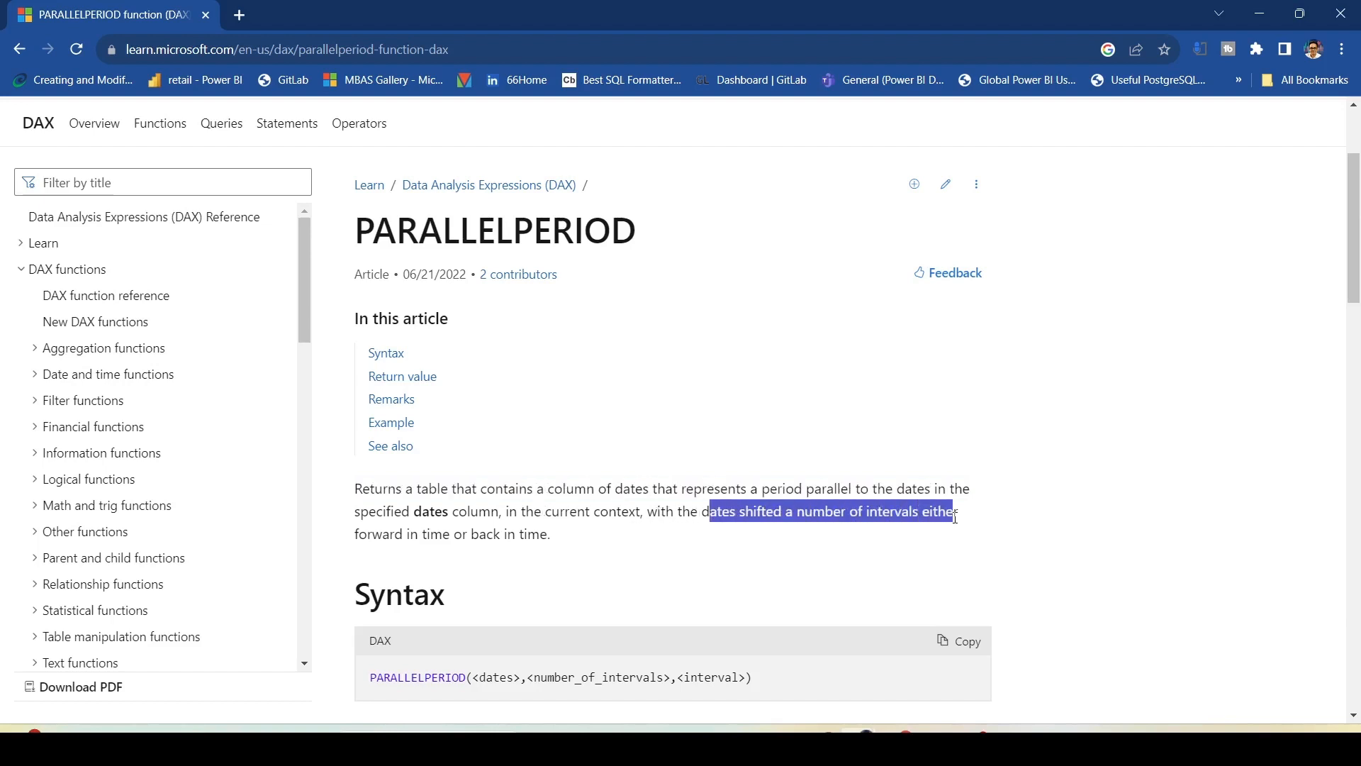
{"action": "left_click", "coordinate": [599, 480]}
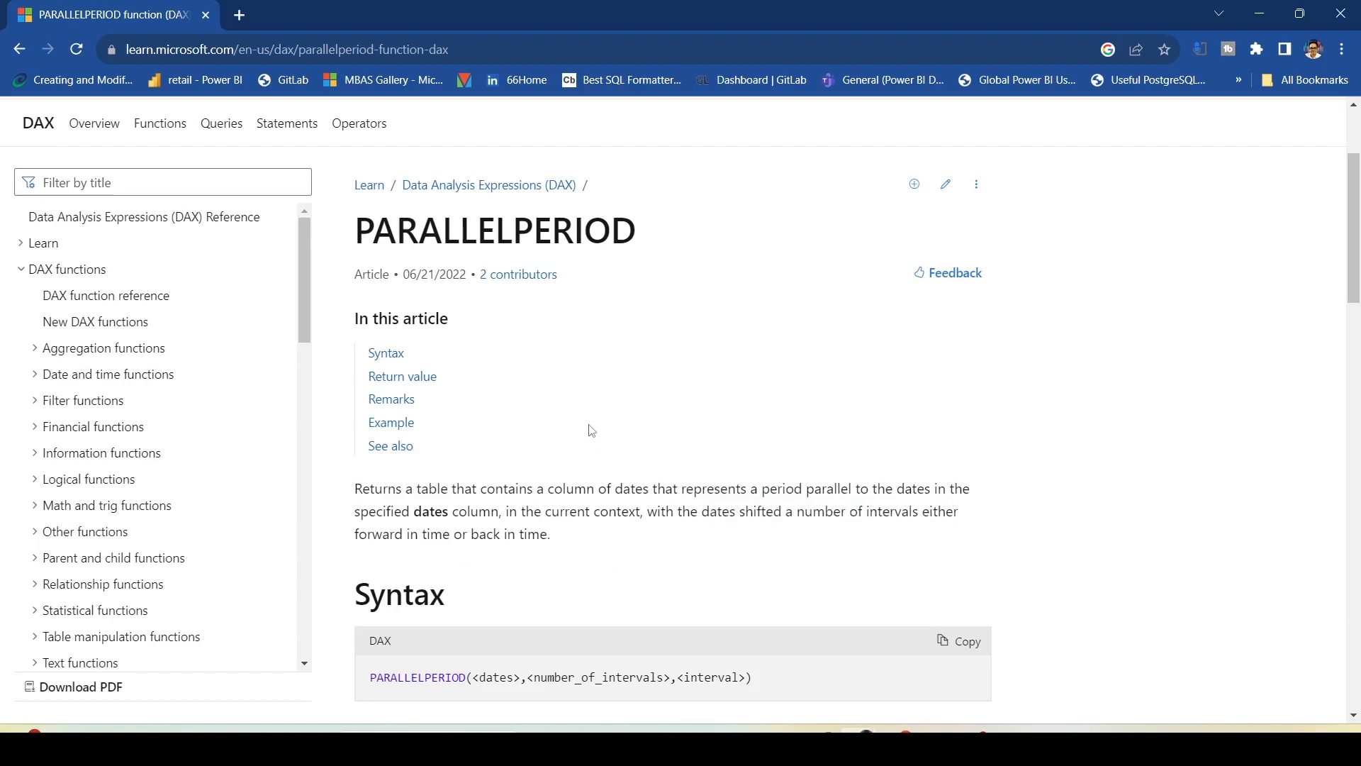
Examine the PARALLELPERIOD syntax and the definitions of its dates, number_of_intervals and interval parameters
{"action": "scroll", "coordinate": [593, 431], "scroll_direction": "down", "scroll_amount": 3}
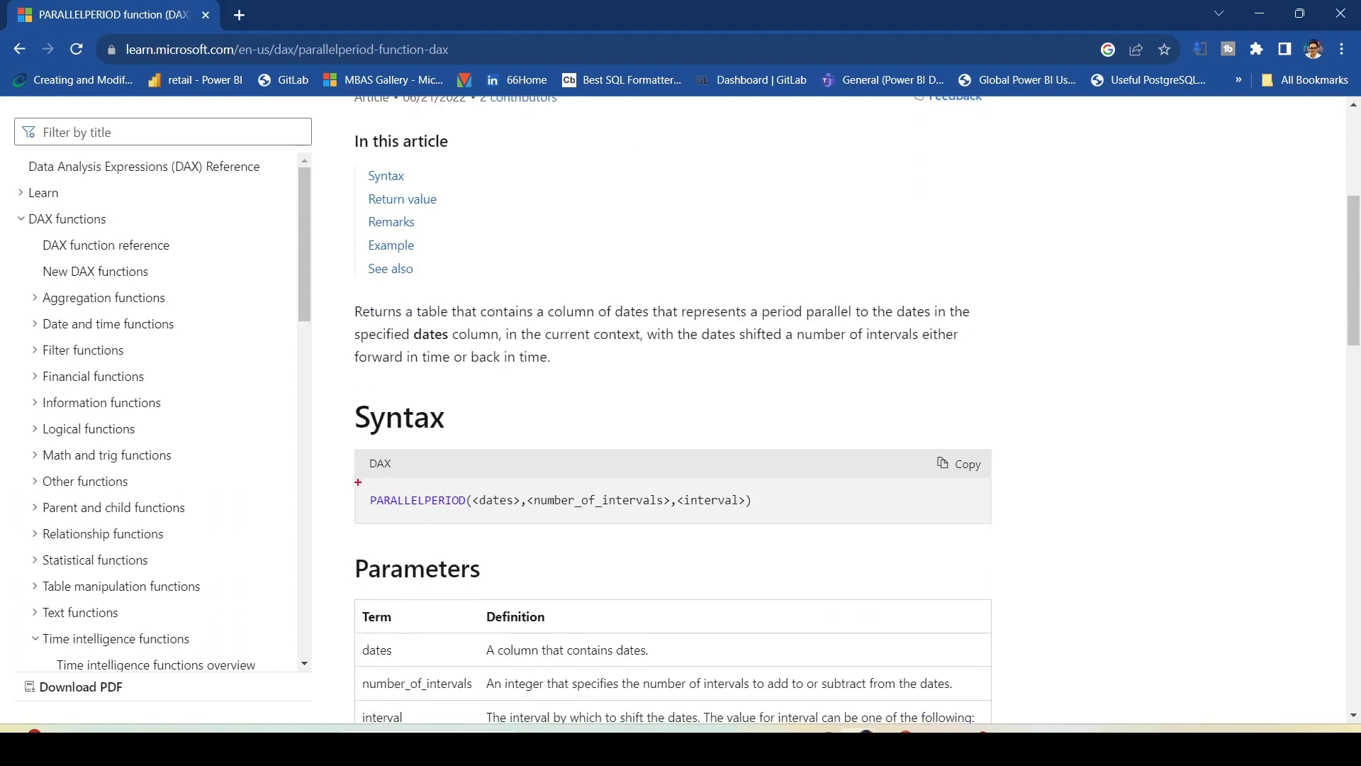
{"action": "mouse_move", "coordinate": [359, 482]}
{"action": "left_mouse_down"}
{"action": "mouse_move", "coordinate": [464, 522]}
{"action": "mouse_move", "coordinate": [755, 518]}
{"action": "left_mouse_up"}
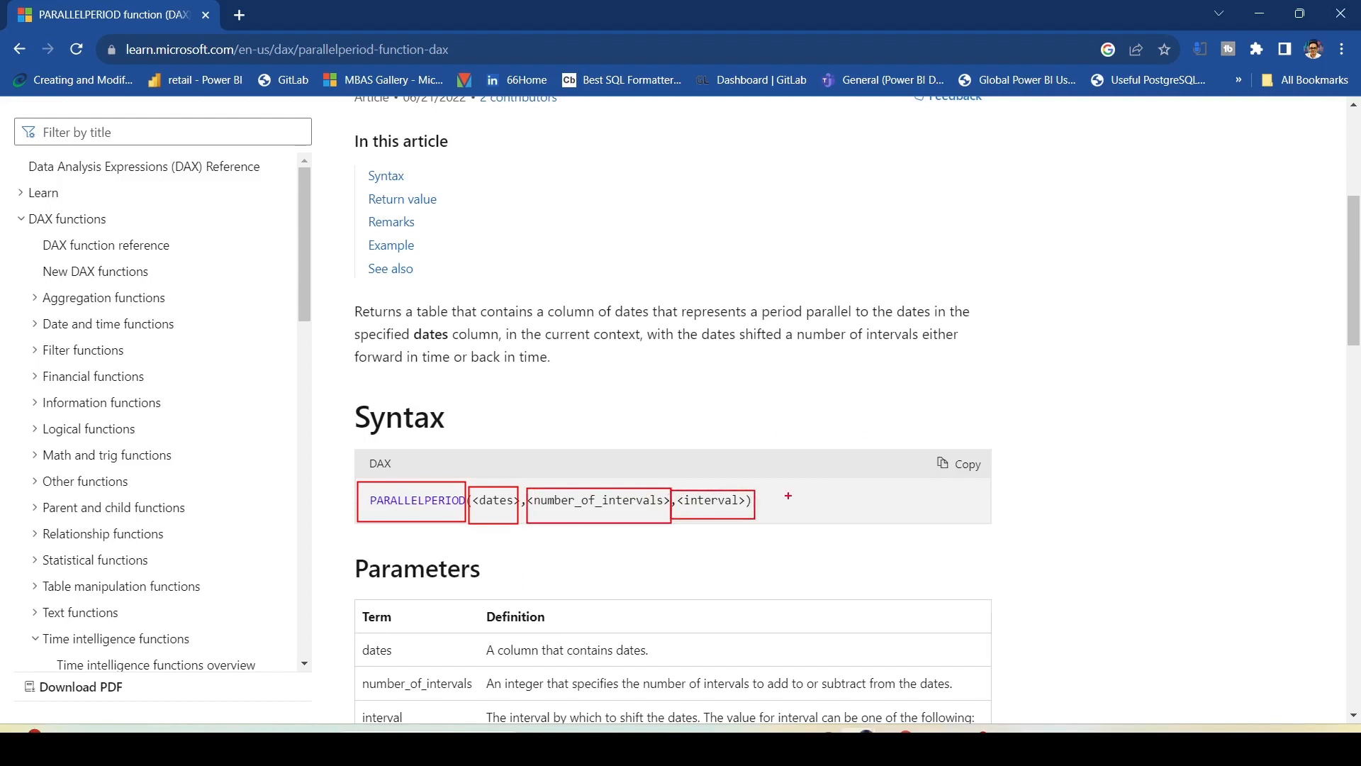
{"action": "key", "text": "Escape"}
{"action": "scroll", "coordinate": [688, 401], "scroll_direction": "down", "scroll_amount": 4}
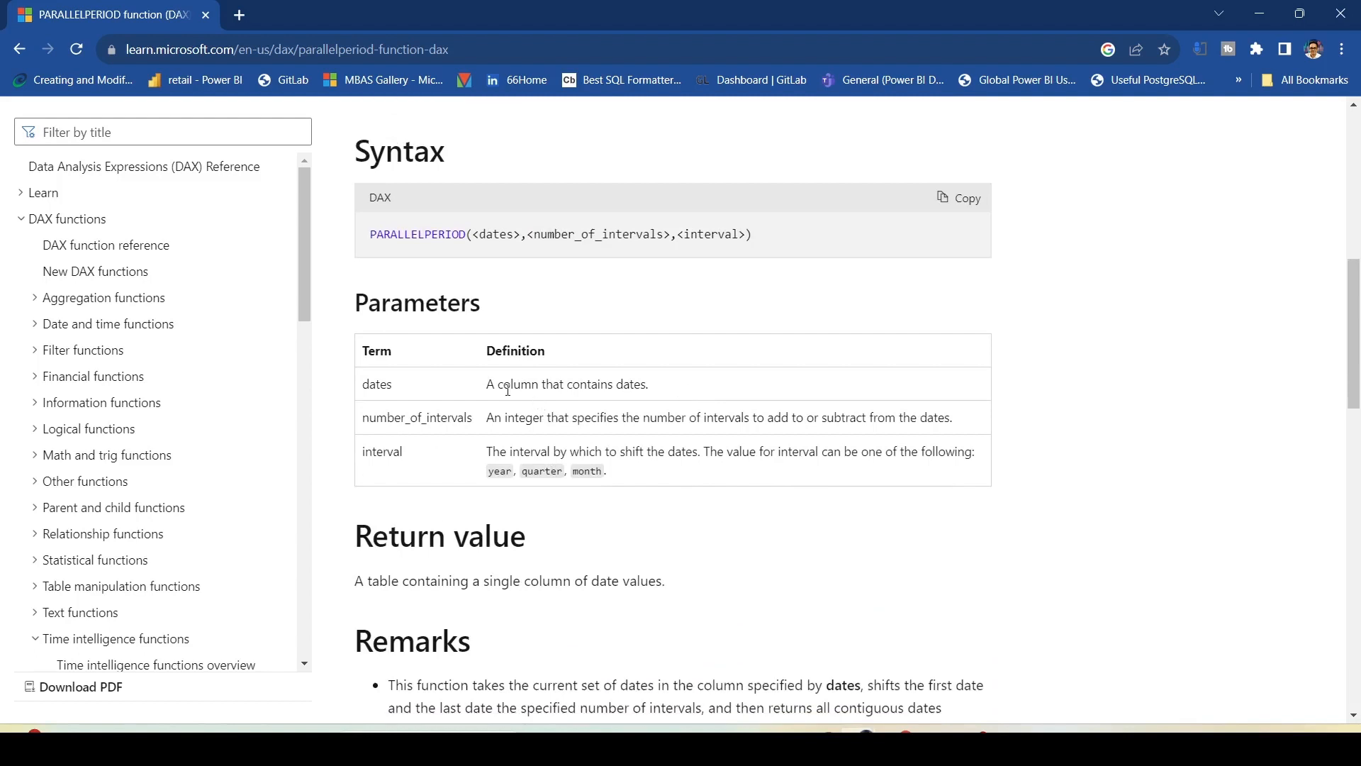
{"action": "left_click_drag", "start_coordinate": [485, 387], "coordinate": [671, 388]}
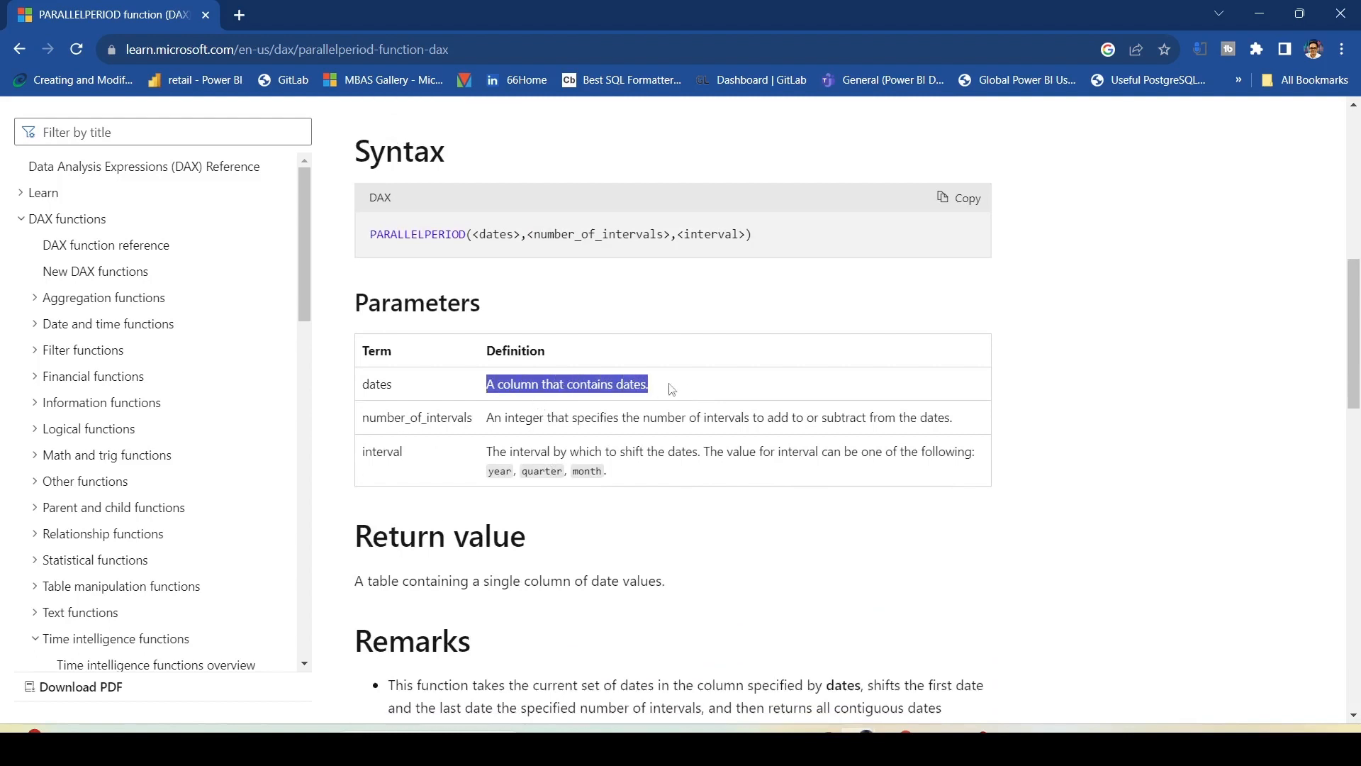
{"action": "triple_click", "coordinate": [527, 419]}
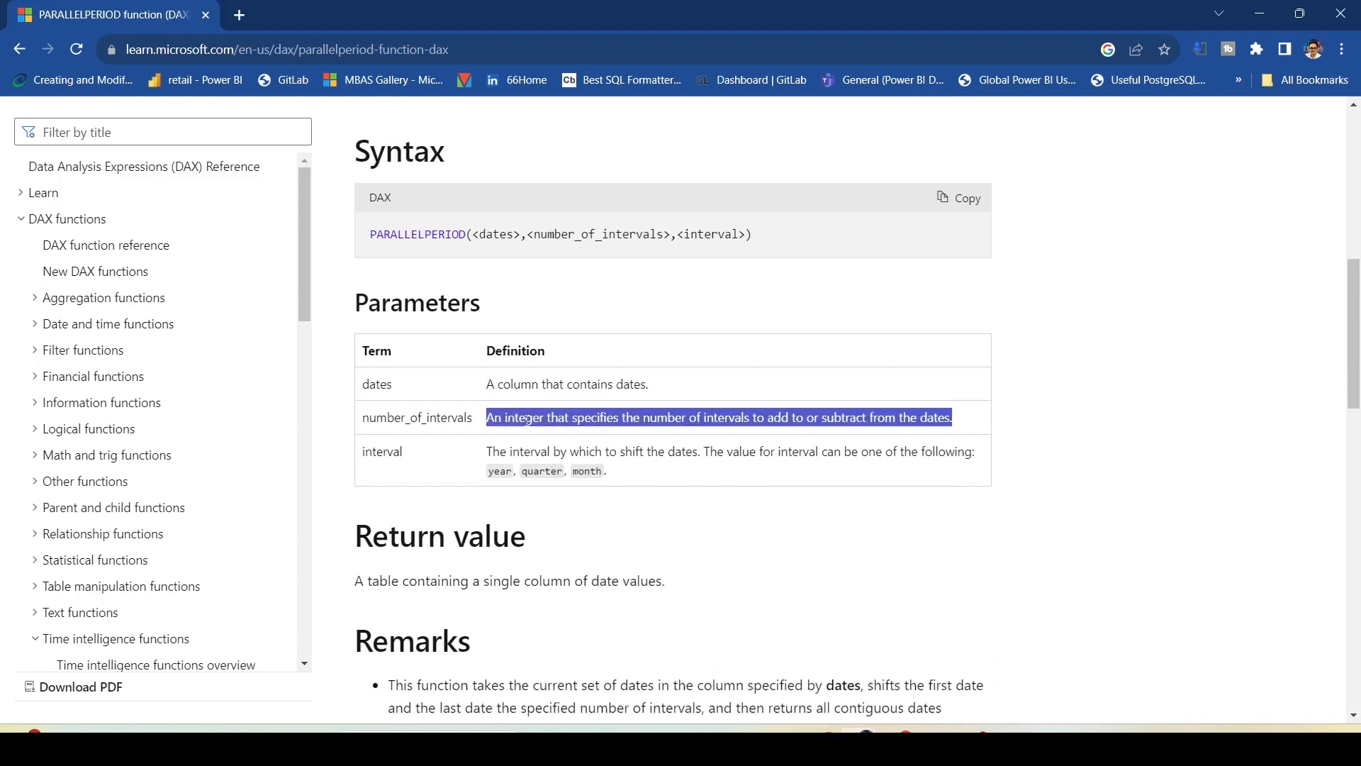
{"action": "left_click_drag", "start_coordinate": [492, 452], "coordinate": [650, 453]}
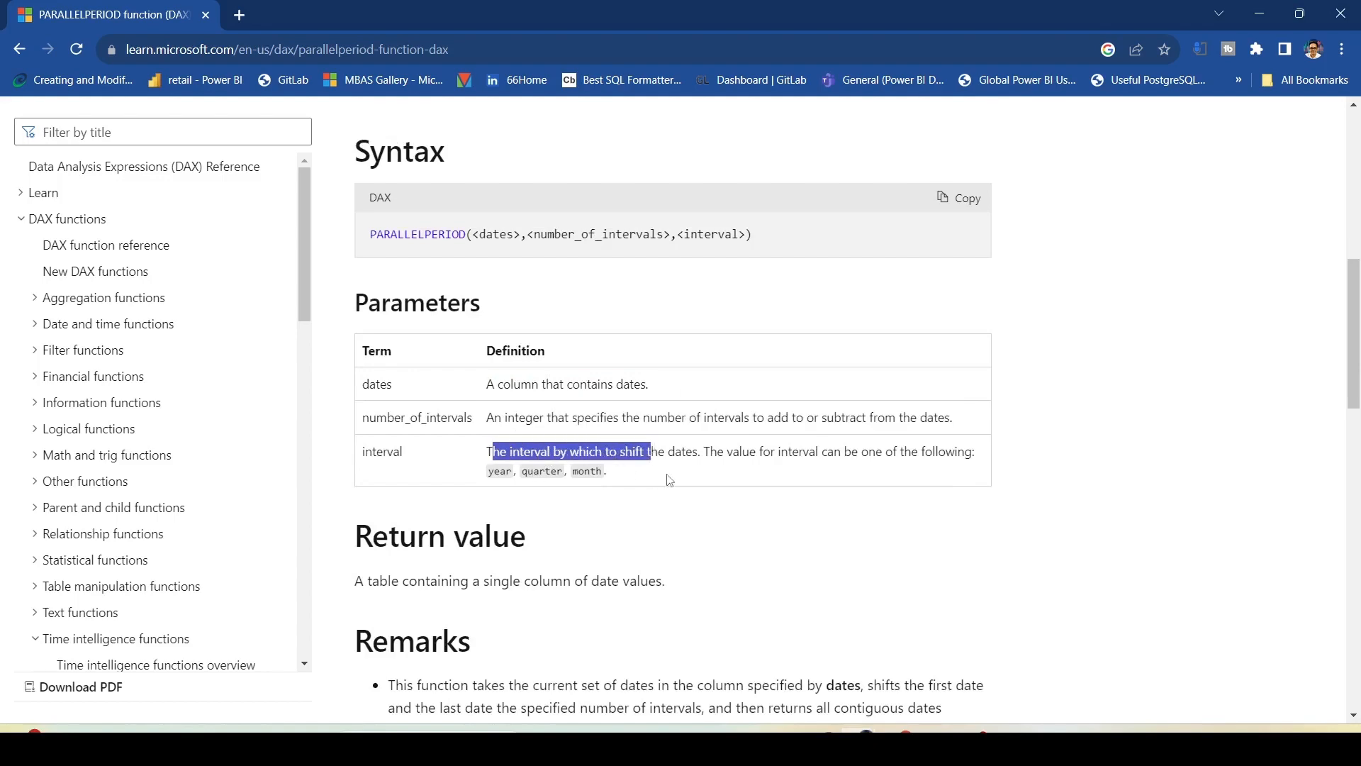
{"action": "scroll", "coordinate": [669, 480], "scroll_direction": "down", "scroll_amount": 2}
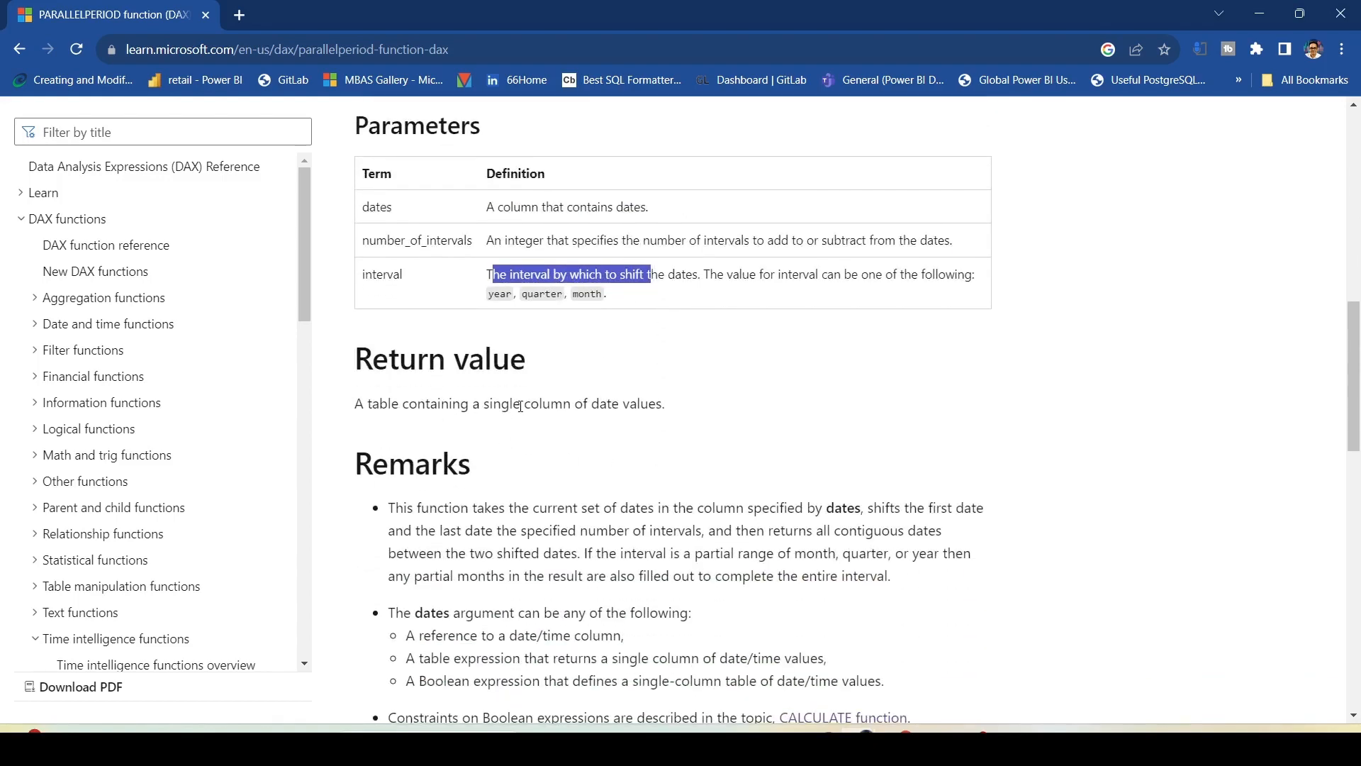
Review the return value and the remarks on the function's arguments, including the interval parameter
{"action": "left_click", "coordinate": [607, 405]}
{"action": "scroll", "coordinate": [606, 390], "scroll_direction": "down", "scroll_amount": 2}
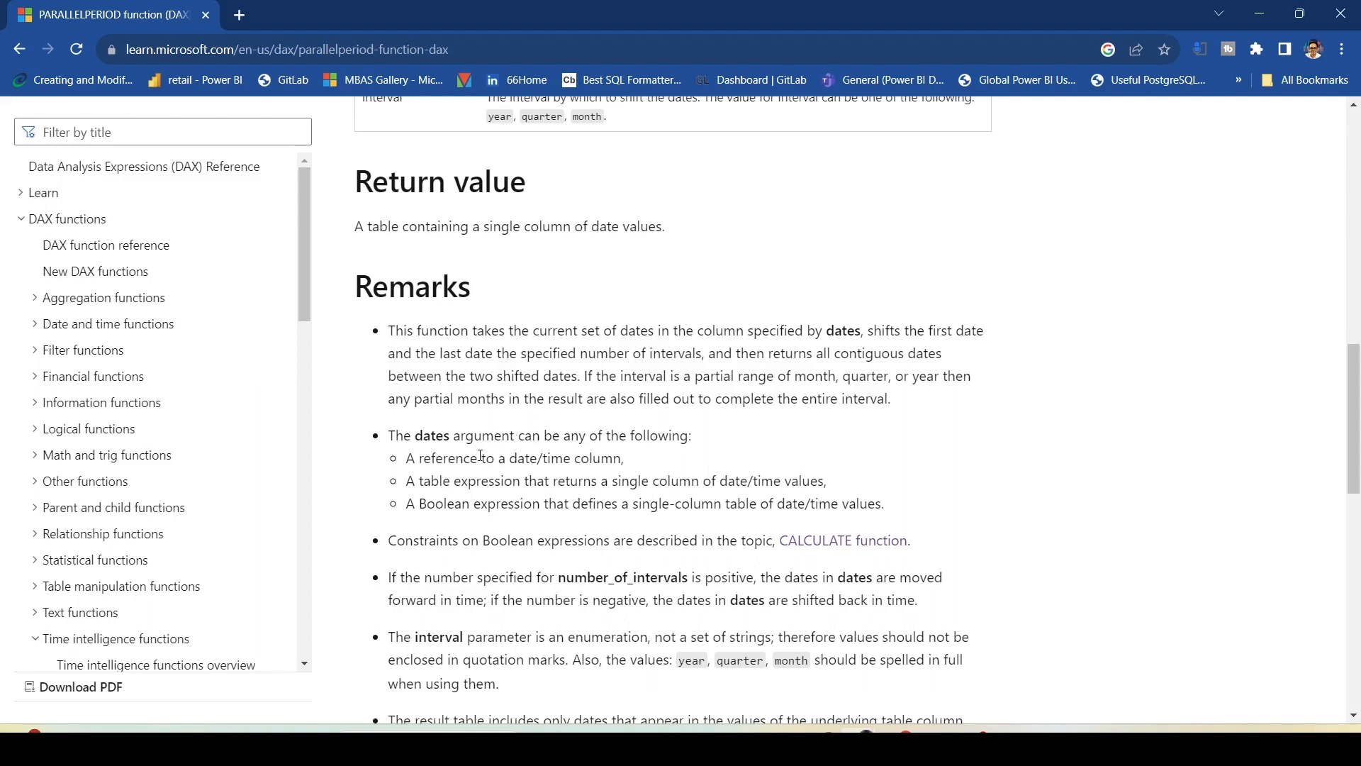
{"action": "scroll", "coordinate": [481, 456], "scroll_direction": "down", "scroll_amount": 4}
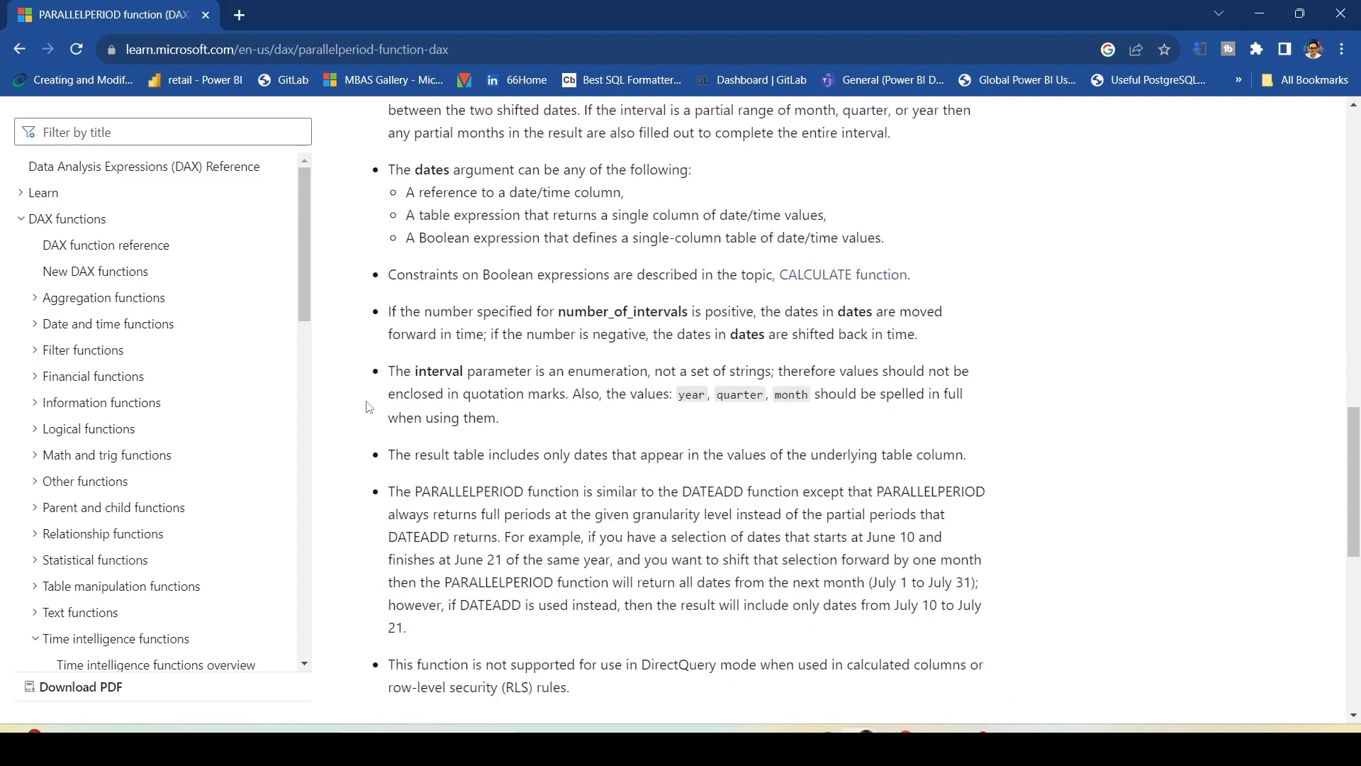
{"action": "left_click_drag", "start_coordinate": [395, 394], "coordinate": [506, 371]}
{"action": "scroll", "coordinate": [454, 395], "scroll_direction": "down", "scroll_amount": 1}
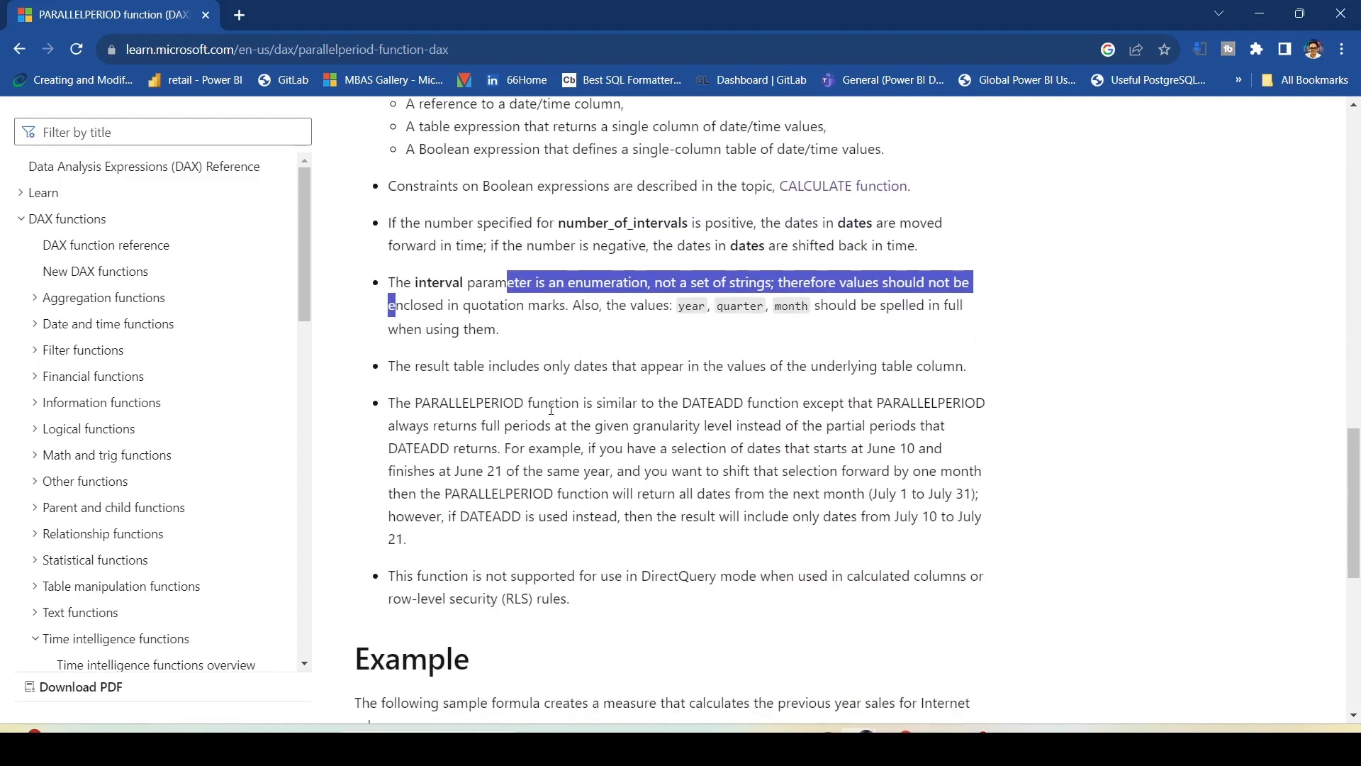
{"action": "left_click", "coordinate": [589, 399]}
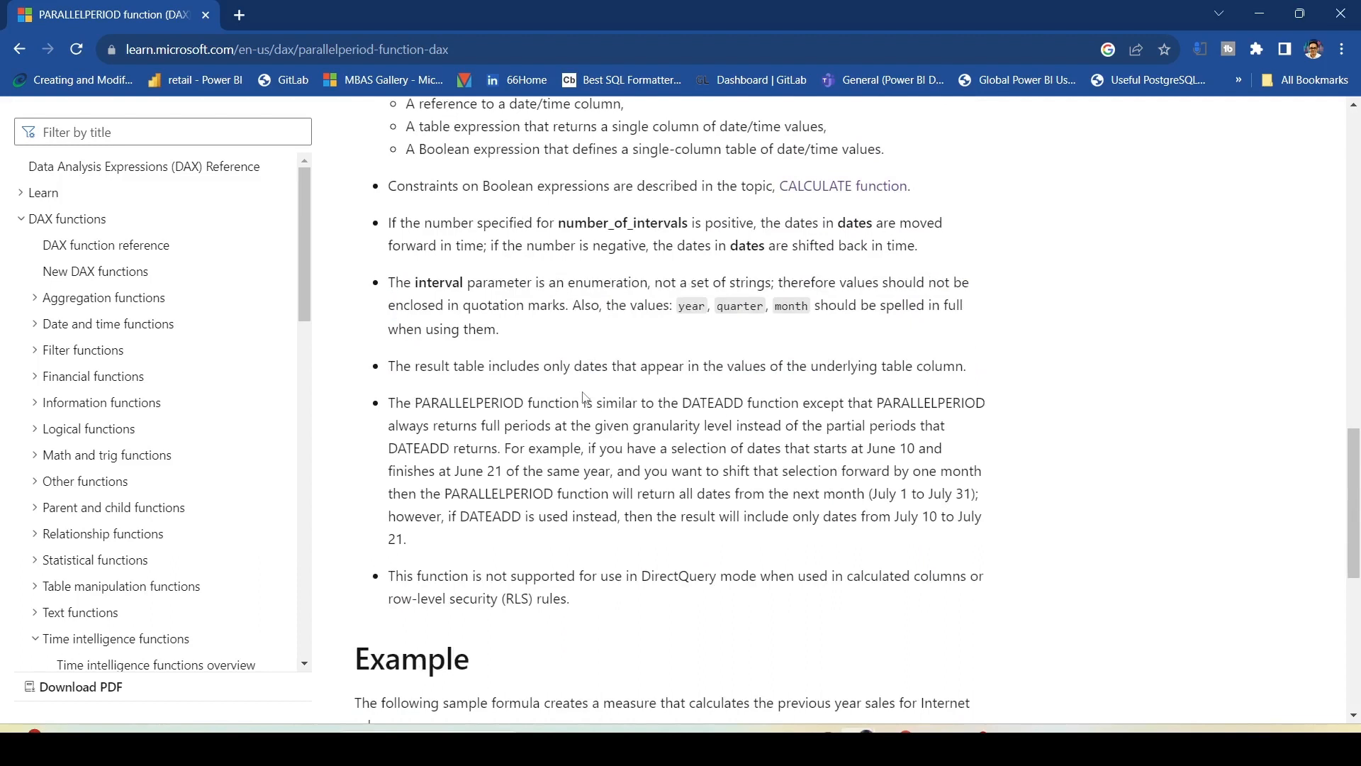
Study the remark comparing PARALLELPERIOD with DATEADD, marking its key phrases on full versus partial periods, and clear the markings
{"action": "left_click_drag", "start_coordinate": [384, 395], "coordinate": [1026, 554]}
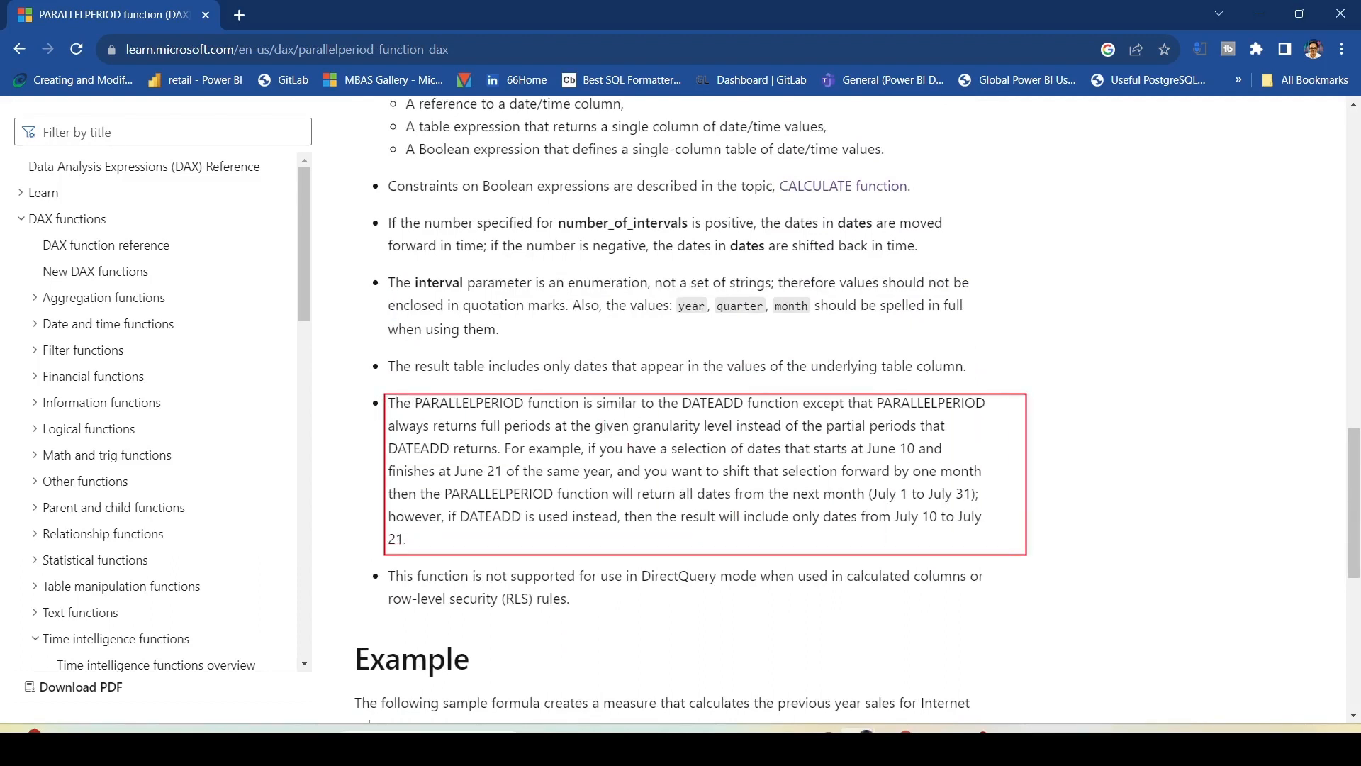
{"action": "left_click_drag", "start_coordinate": [611, 415], "coordinate": [870, 410]}
{"action": "key", "text": "ctrl+z"}
{"action": "left_click_drag", "start_coordinate": [403, 434], "coordinate": [959, 432]}
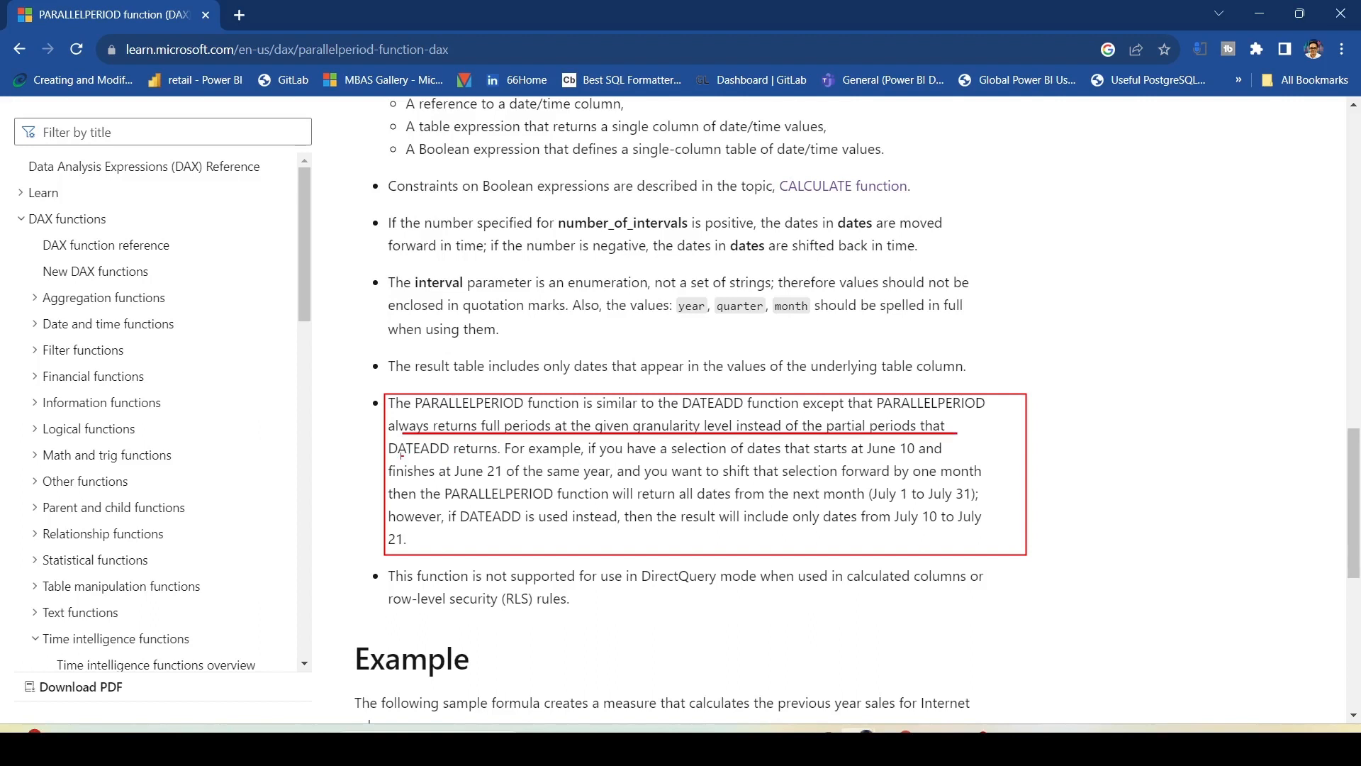
{"action": "left_click_drag", "start_coordinate": [395, 457], "coordinate": [804, 454]}
{"action": "left_click_drag", "start_coordinate": [535, 459], "coordinate": [946, 462]}
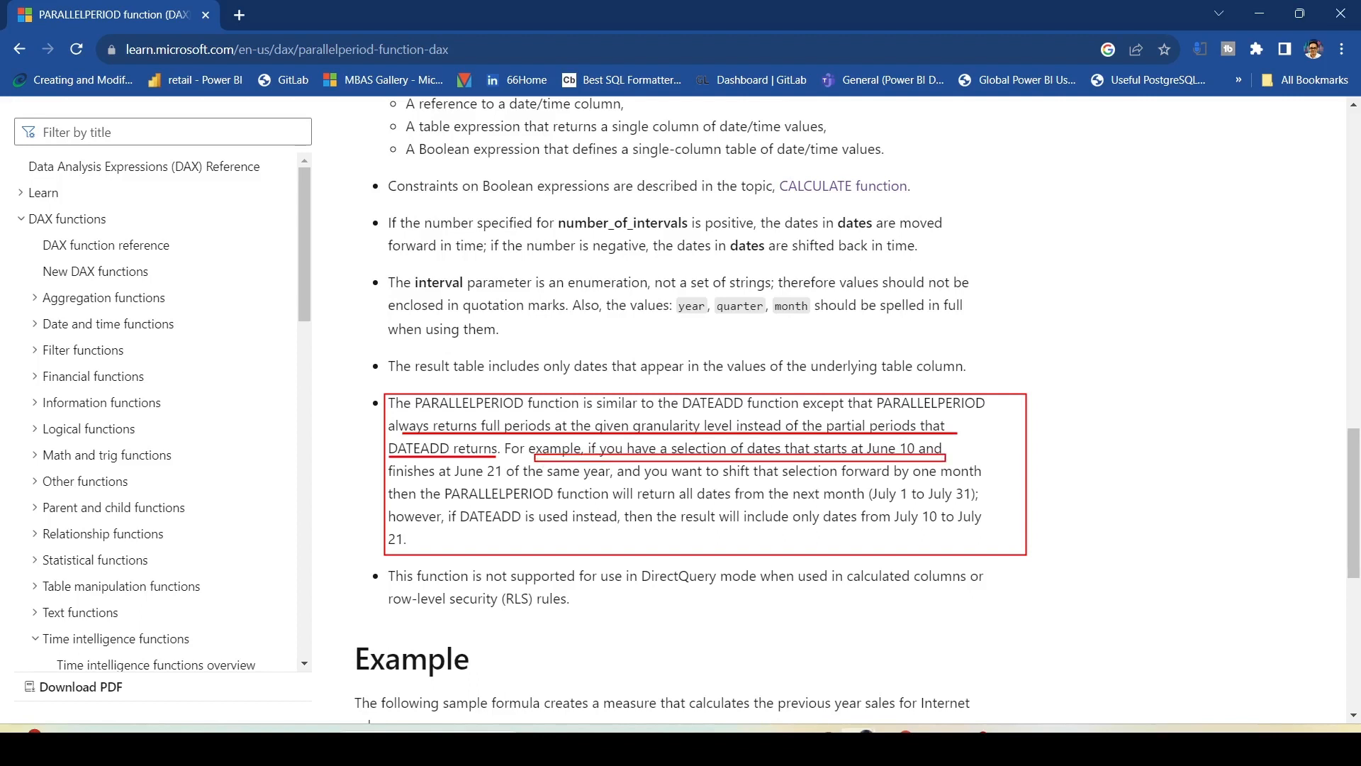
{"action": "left_click_drag", "start_coordinate": [395, 483], "coordinate": [998, 481]}
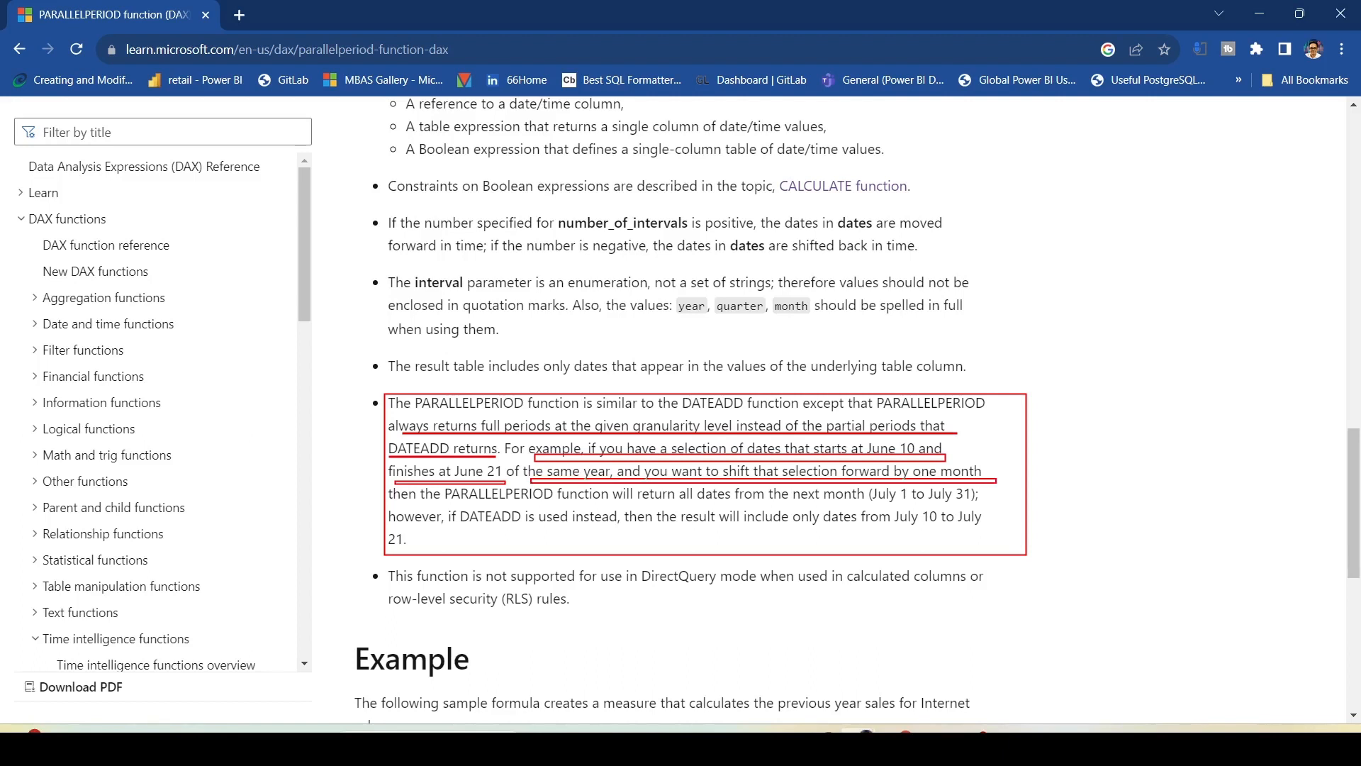
{"action": "left_click_drag", "start_coordinate": [435, 502], "coordinate": [851, 503]}
{"action": "key", "text": "ctrl+z"}
{"action": "left_click_drag", "start_coordinate": [436, 504], "coordinate": [978, 504]}
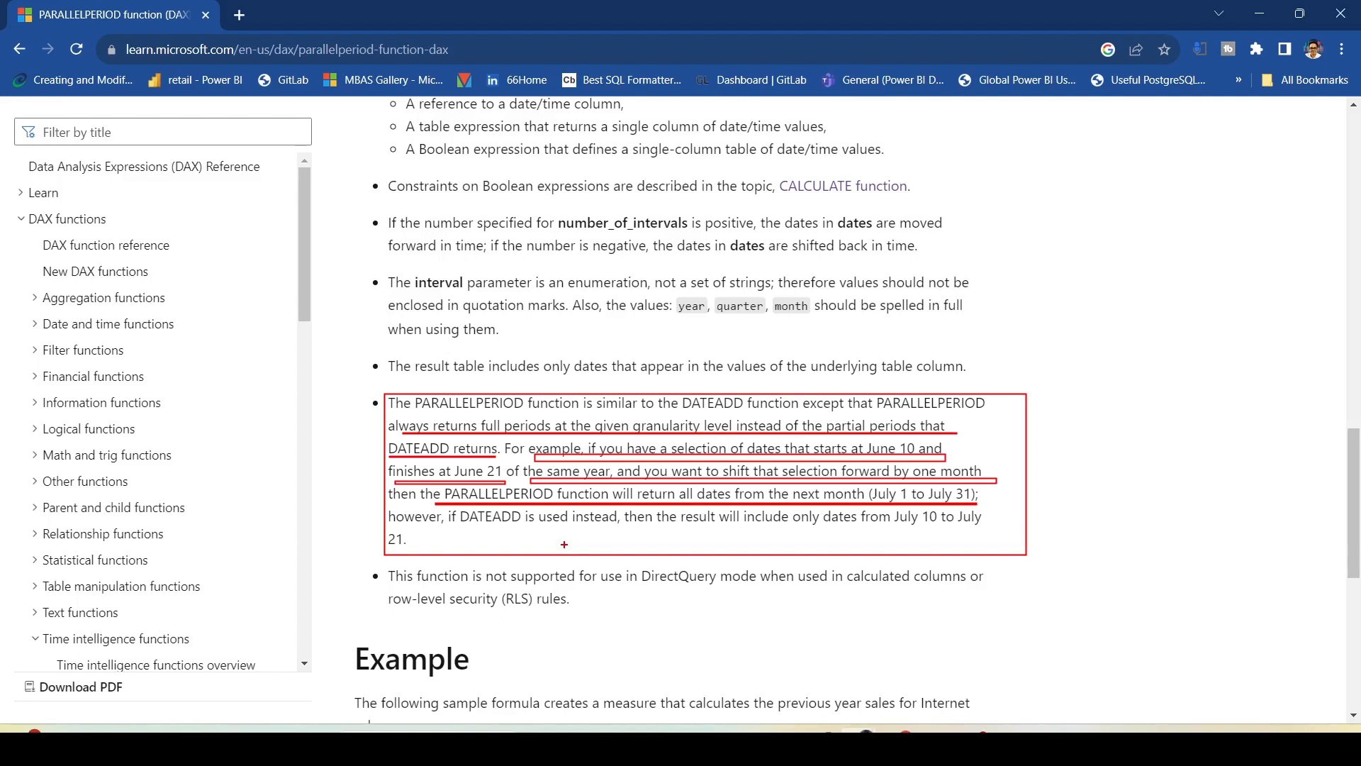
{"action": "key", "text": "Escape"}
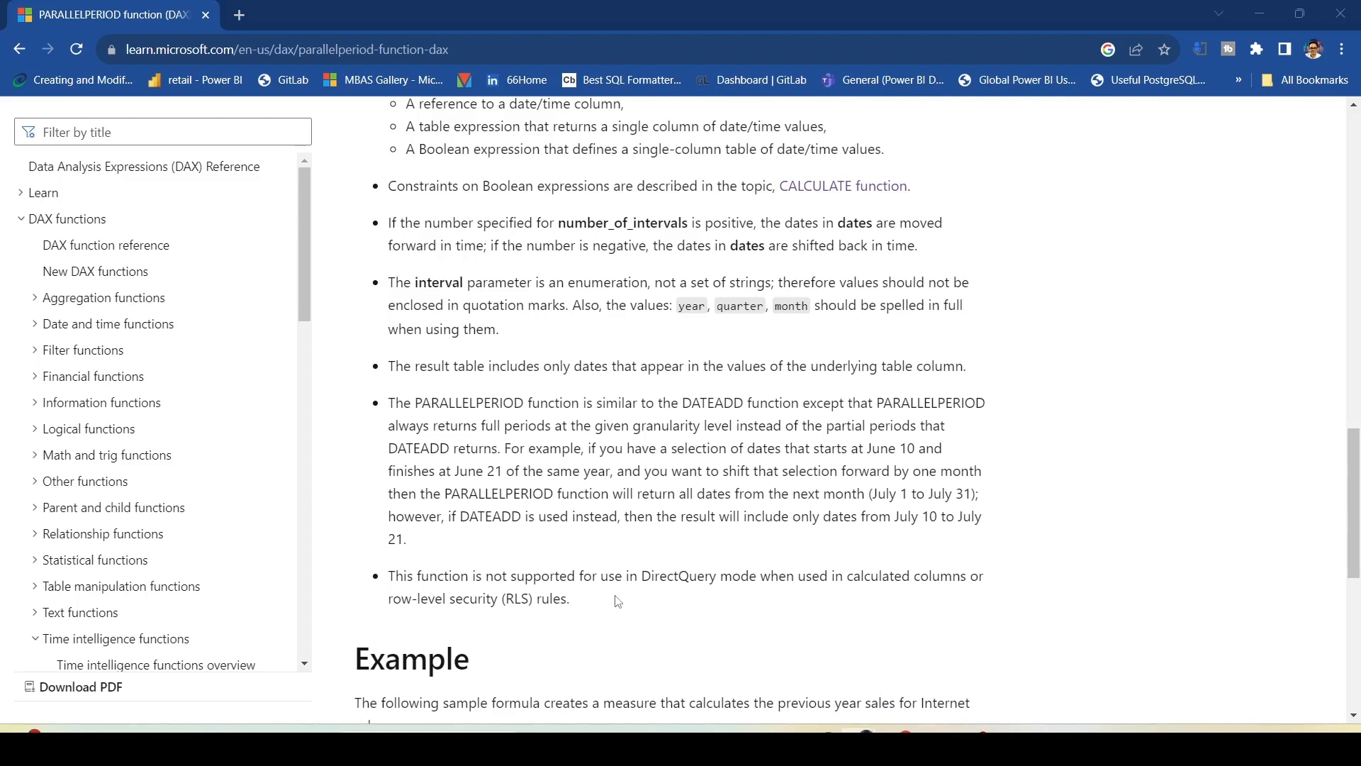
Switch to the Power BI Desktop report, add a new report page and insert a table visual on it
{"action": "key", "text": "alt+Tab"}
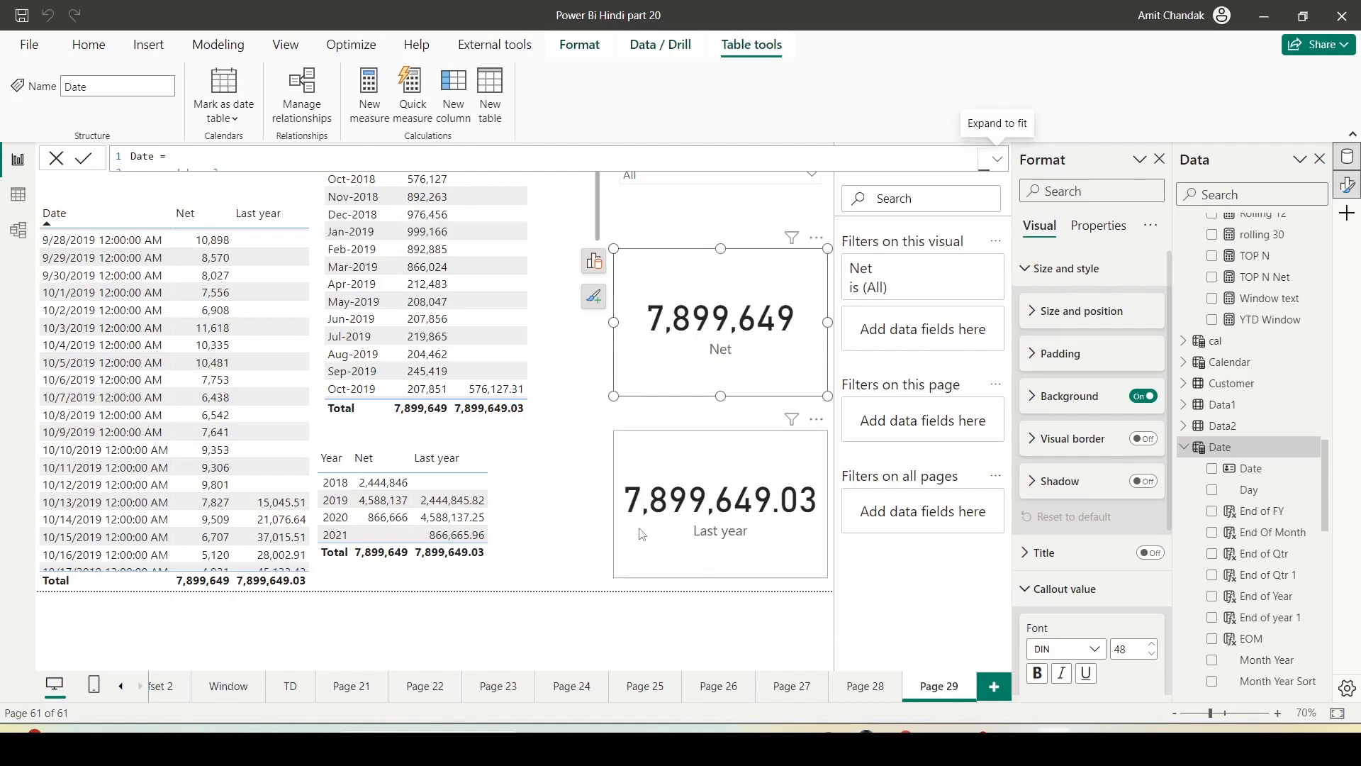
{"action": "left_click", "coordinate": [994, 695]}
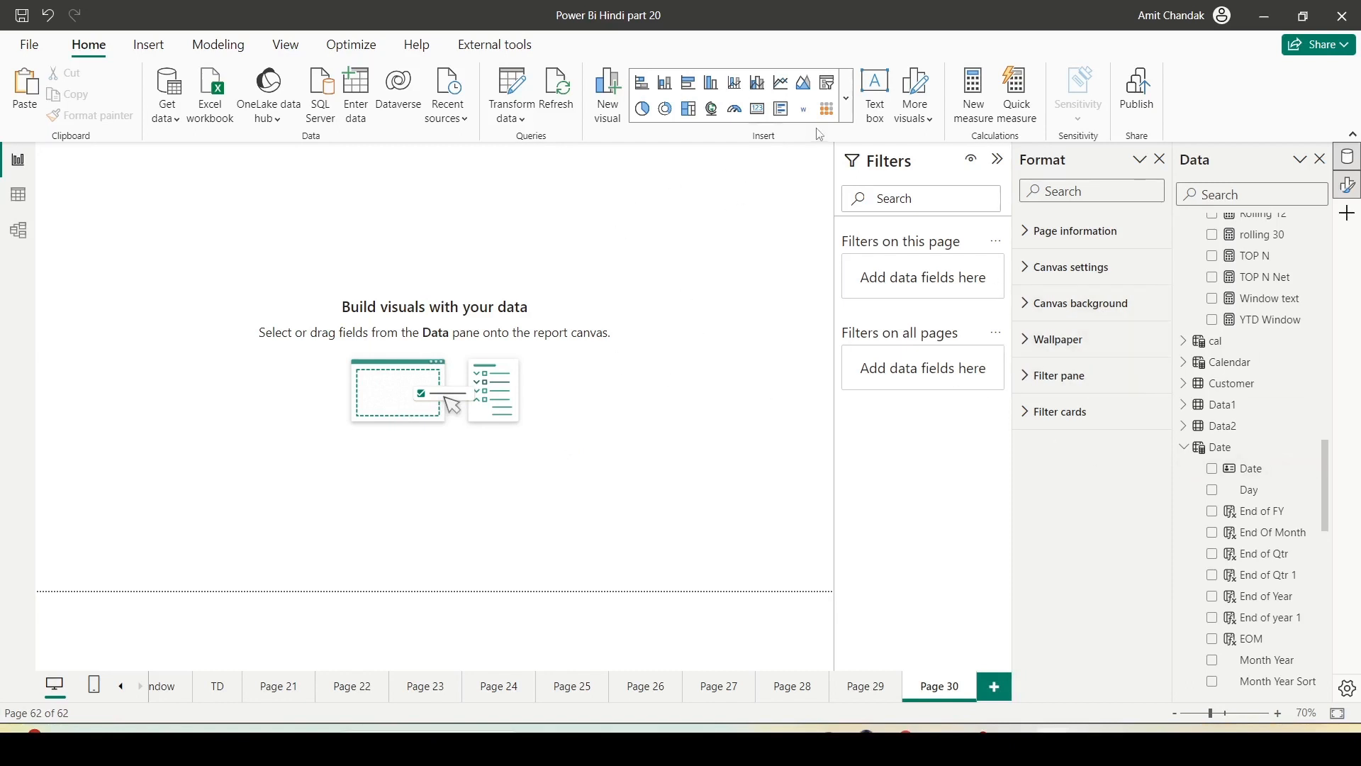
{"action": "left_click", "coordinate": [846, 99]}
{"action": "scroll", "coordinate": [744, 354], "scroll_direction": "down", "scroll_amount": 5}
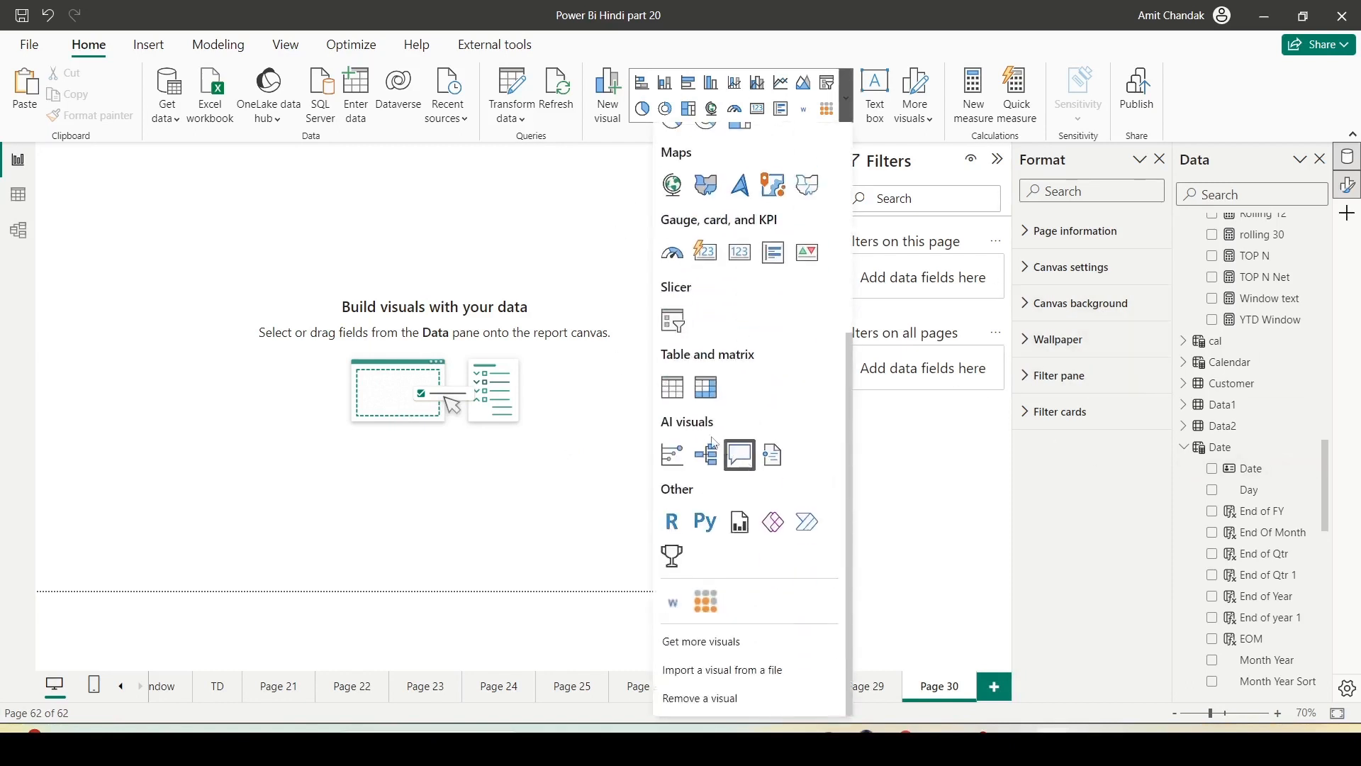
{"action": "scroll", "coordinate": [709, 454], "scroll_direction": "up", "scroll_amount": 1}
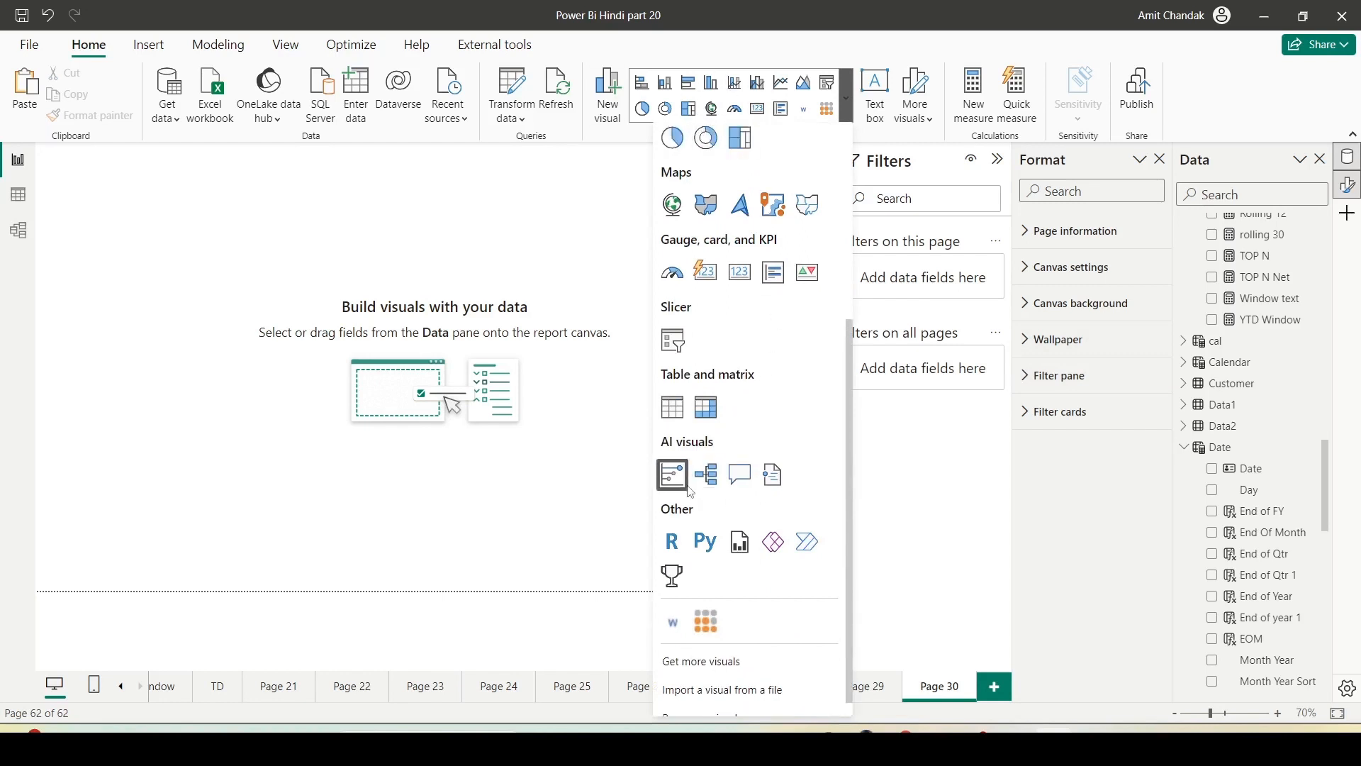
{"action": "left_click", "coordinate": [672, 407]}
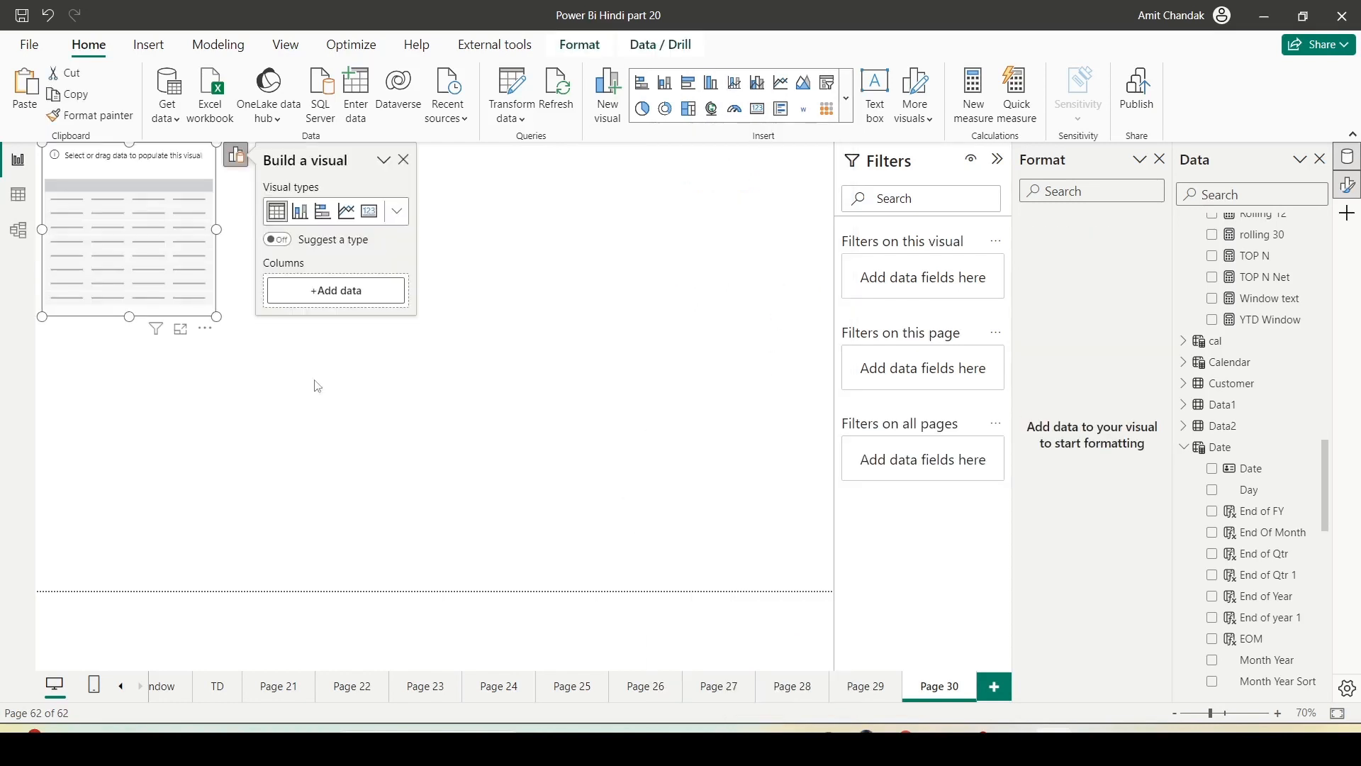
Set up two empty table visuals side by side on the page and enlarge both down to the page's lower edge
{"action": "left_click_drag", "start_coordinate": [149, 197], "coordinate": [679, 267]}
{"action": "left_click", "coordinate": [84, 314]}
{"action": "left_click_drag", "start_coordinate": [210, 402], "coordinate": [370, 591]}
{"action": "left_click", "coordinate": [702, 353]}
{"action": "left_click_drag", "start_coordinate": [764, 402], "coordinate": [853, 615]}
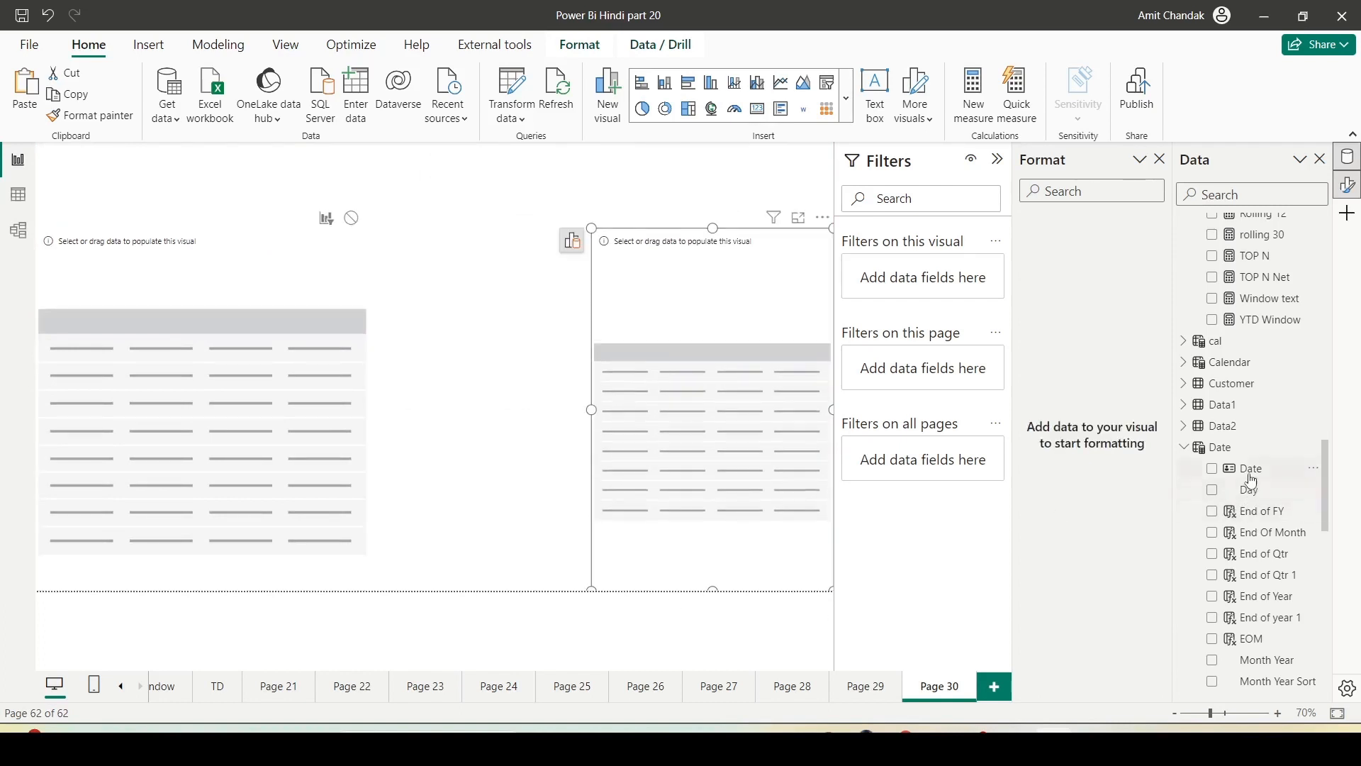
Add Date to one table visual and Month Year to the other, and widen the Month Year table
{"action": "left_click_drag", "start_coordinate": [1246, 469], "coordinate": [132, 303]}
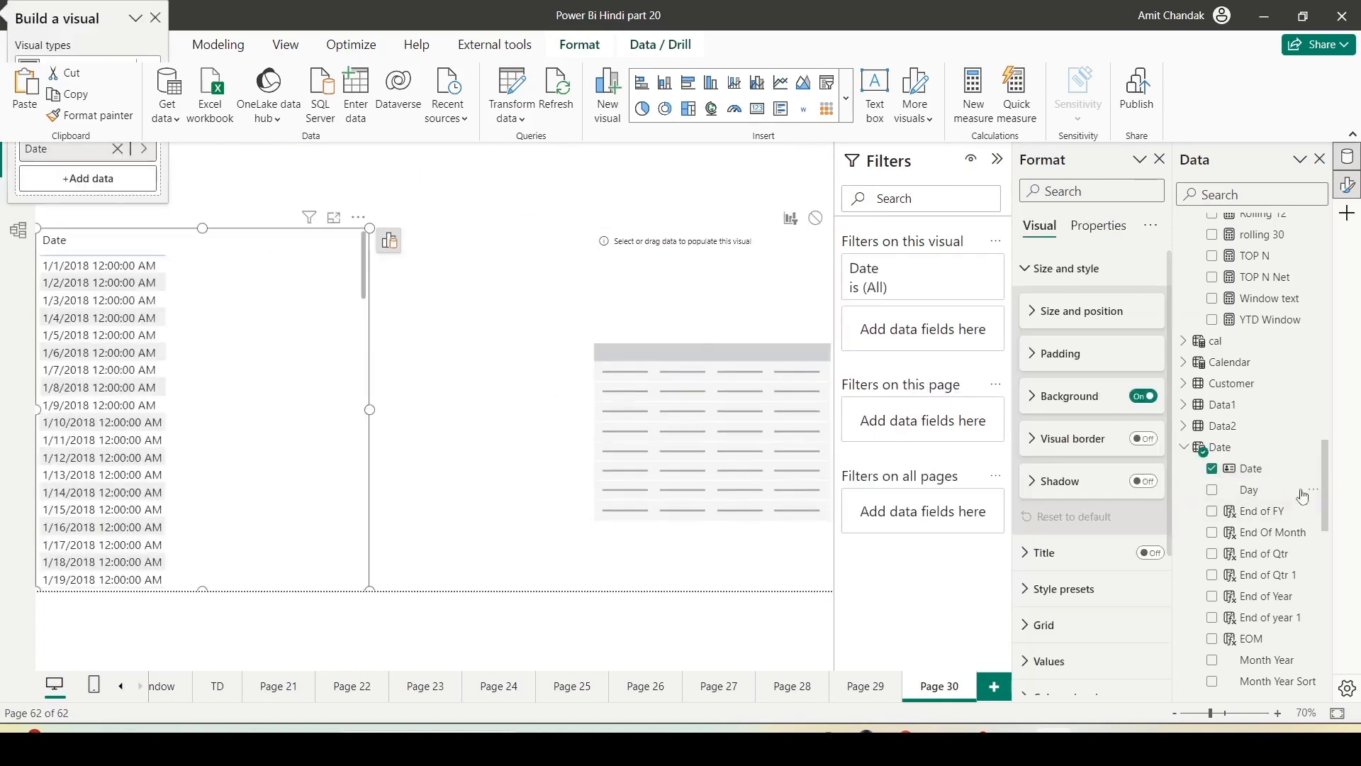
{"action": "scroll", "coordinate": [1272, 511], "scroll_direction": "down", "scroll_amount": 2}
{"action": "left_click_drag", "start_coordinate": [1268, 516], "coordinate": [662, 281]}
{"action": "left_click_drag", "start_coordinate": [592, 412], "coordinate": [480, 420]}
Add the Net measure to both the Date table and the Month Year table
{"action": "scroll", "coordinate": [1241, 243], "scroll_direction": "down", "scroll_amount": 10}
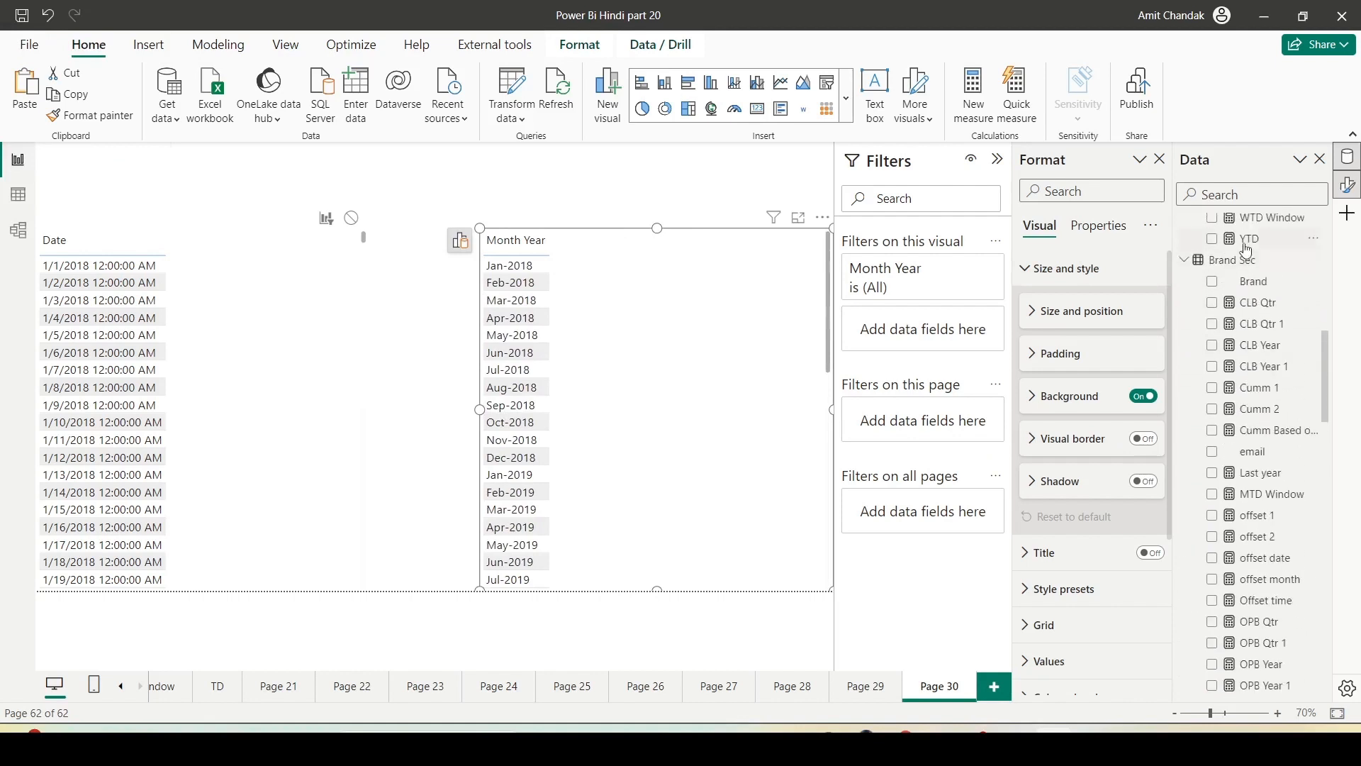
{"action": "scroll", "coordinate": [1241, 243], "scroll_direction": "up", "scroll_amount": 3}
{"action": "scroll", "coordinate": [1262, 277], "scroll_direction": "up", "scroll_amount": 3}
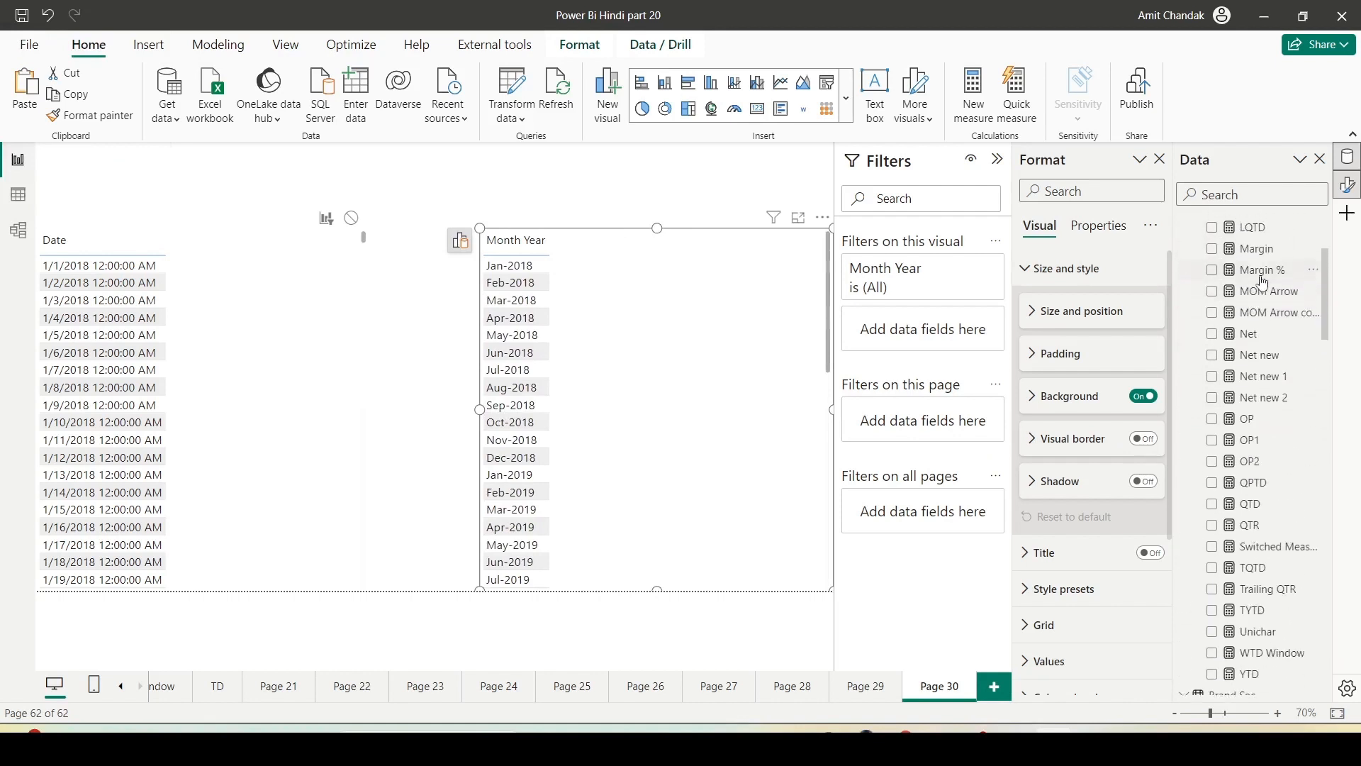
{"action": "left_click_drag", "start_coordinate": [1255, 333], "coordinate": [213, 333]}
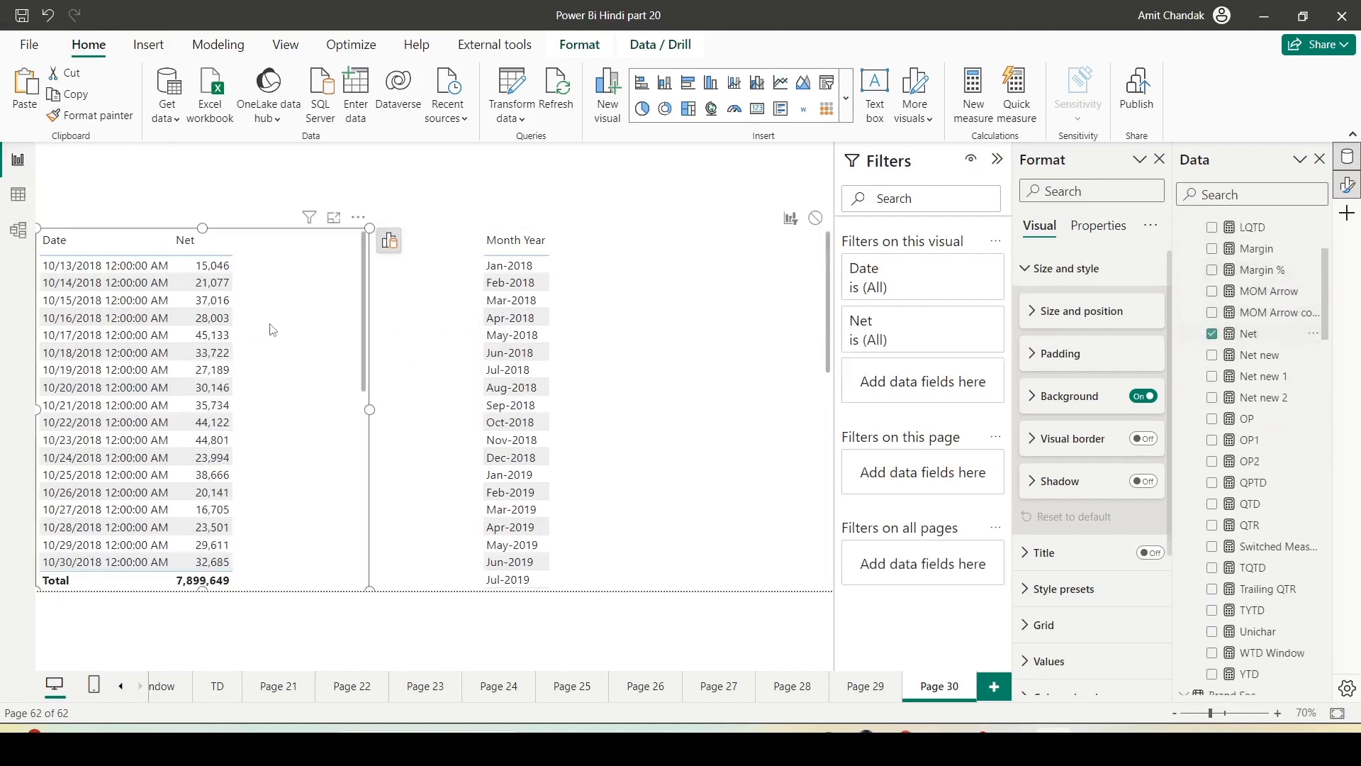
{"action": "left_click_drag", "start_coordinate": [1248, 334], "coordinate": [663, 321]}
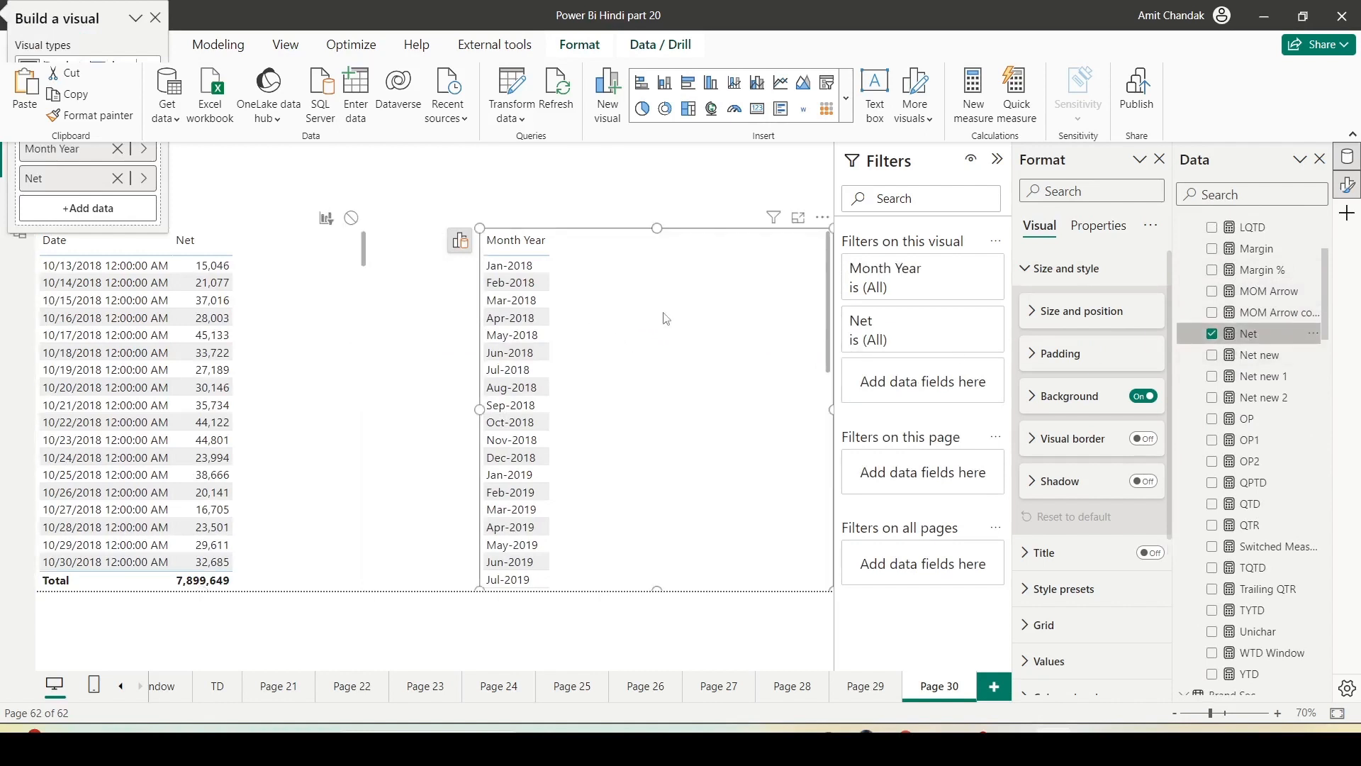
Close the visual-building pane and open the Model view showing all tables
{"action": "left_click", "coordinate": [445, 186]}
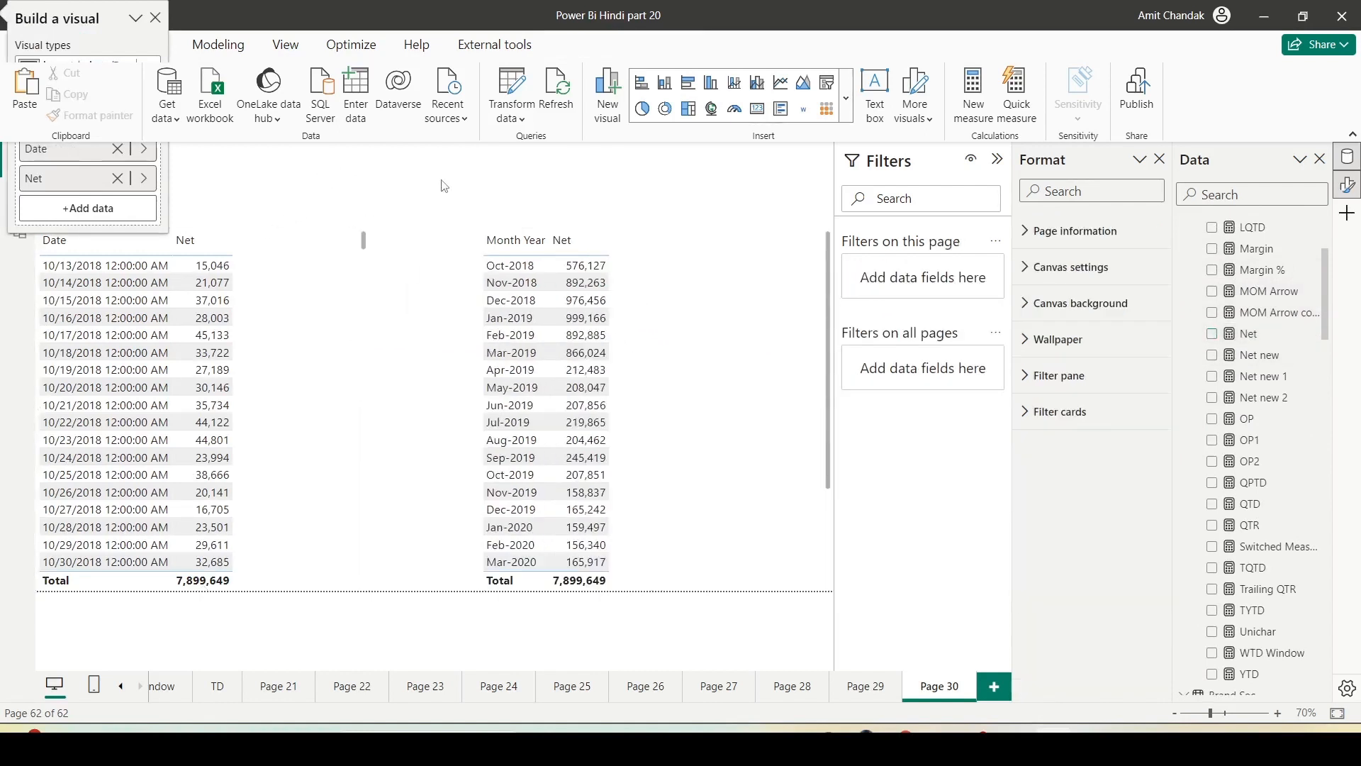
{"action": "left_click", "coordinate": [154, 19]}
{"action": "left_click", "coordinate": [19, 233]}
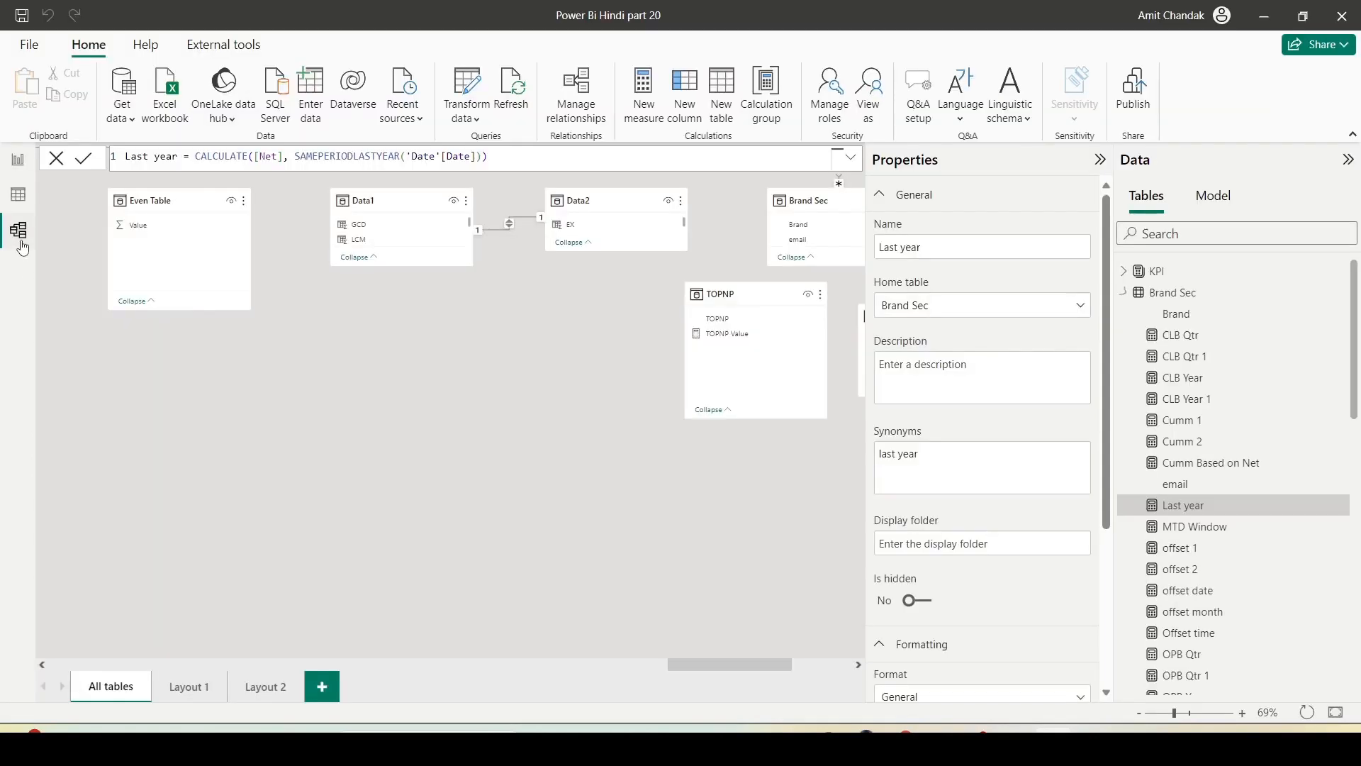
Examine how the Sales table relates to the Date, Item, Customer and Geography tables in the model, and return to the report page
{"action": "left_click_drag", "start_coordinate": [698, 661], "coordinate": [140, 666]}
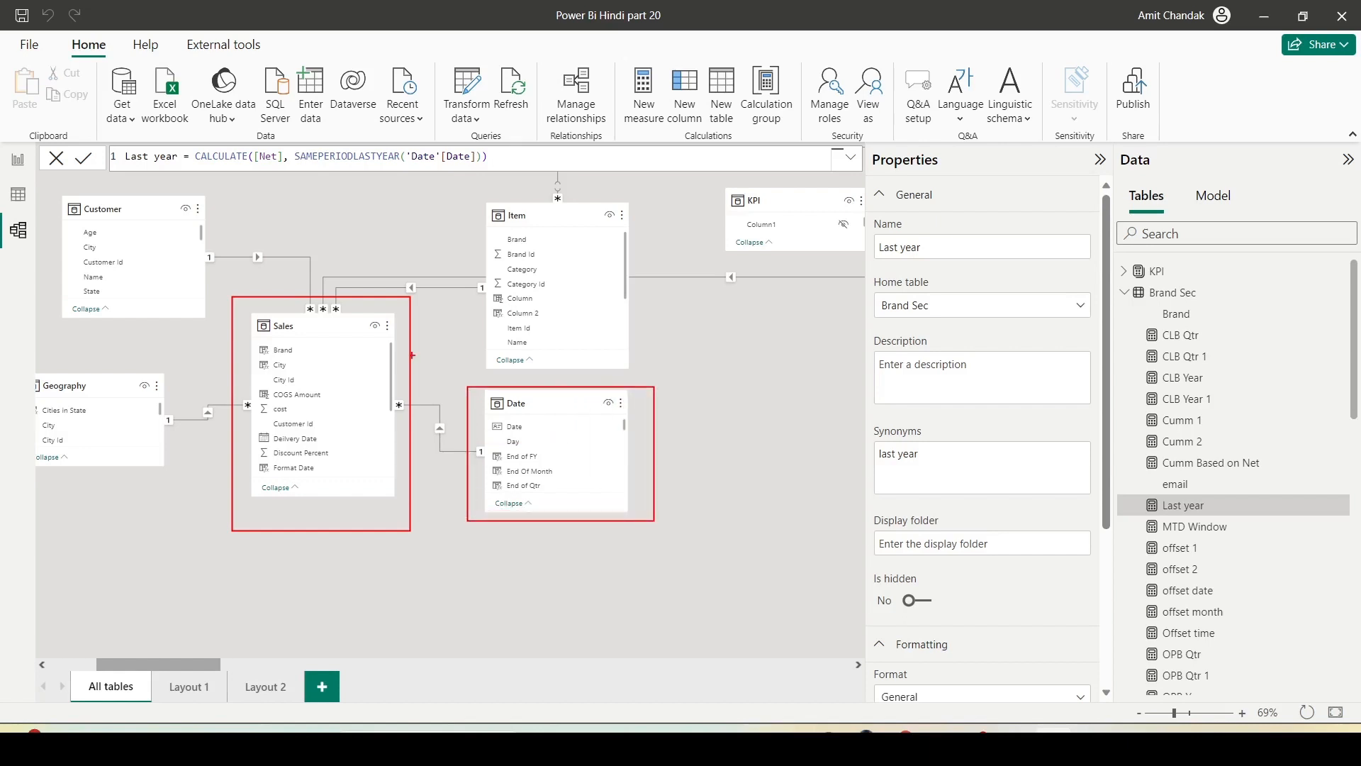
{"action": "left_click_drag", "start_coordinate": [449, 198], "coordinate": [623, 306]}
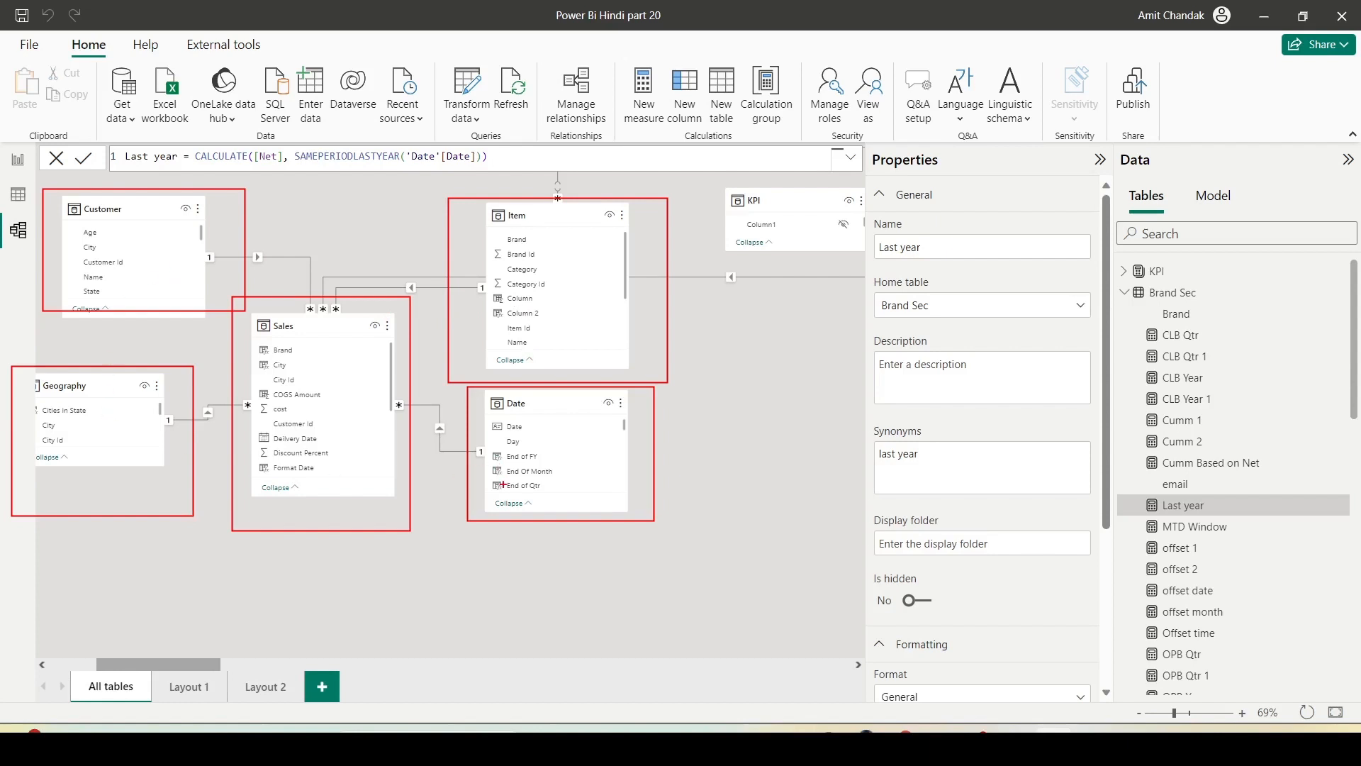
{"action": "left_click_drag", "start_coordinate": [461, 516], "coordinate": [582, 499]}
{"action": "left_click_drag", "start_coordinate": [445, 436], "coordinate": [387, 381]}
{"action": "key", "text": "Escape"}
{"action": "left_click", "coordinate": [17, 159]}
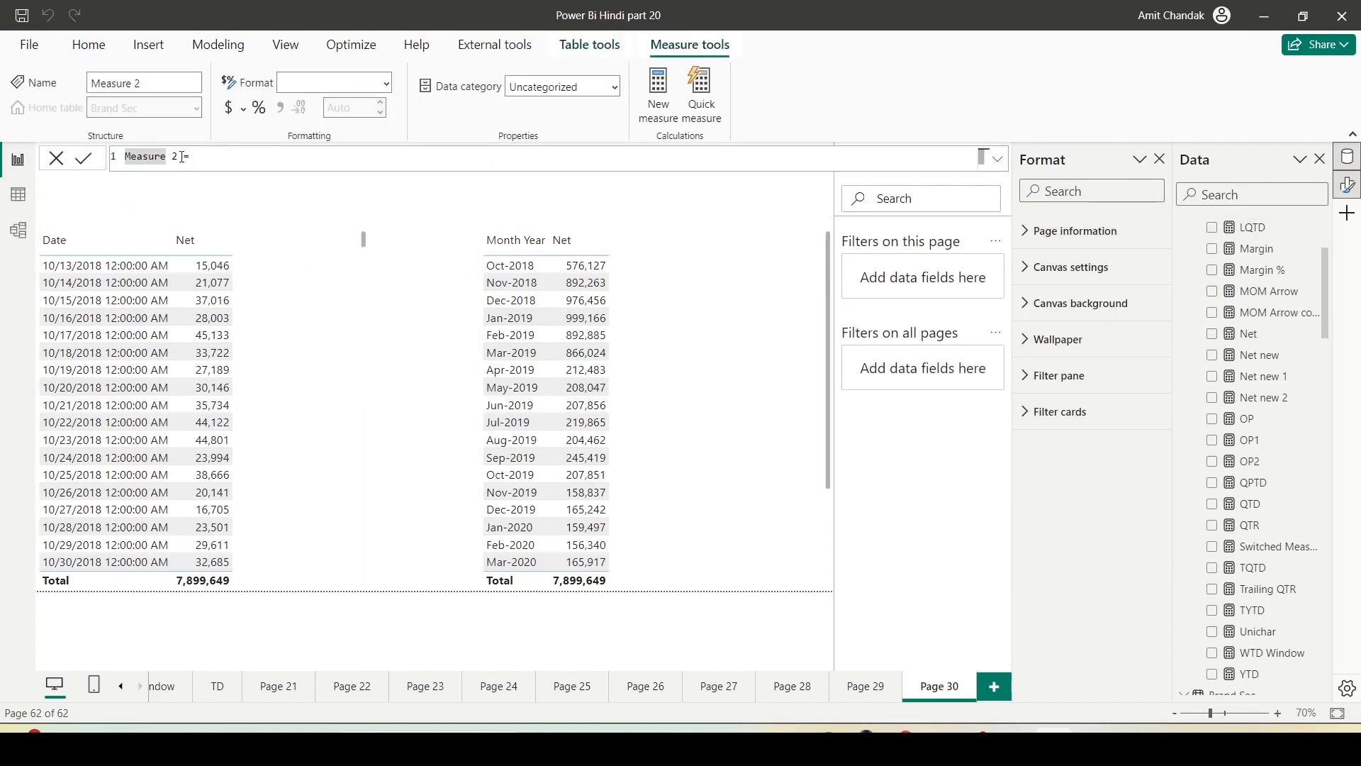
Name the new measure PP 1 Month and begin its formula with CALCULATE on the [Net] measure
{"action": "left_click_drag", "start_coordinate": [183, 157], "coordinate": [125, 157]}
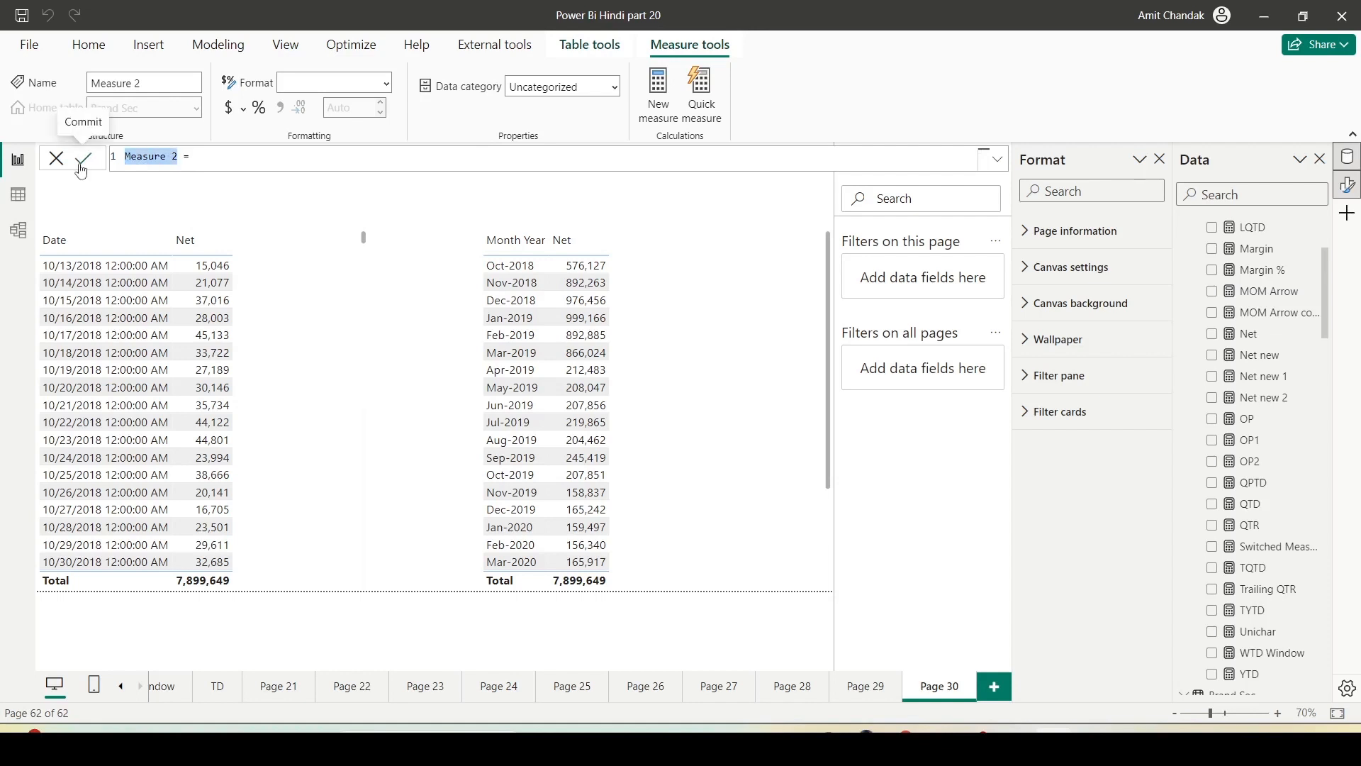
{"action": "type", "text": "PP 1 Mopn"}
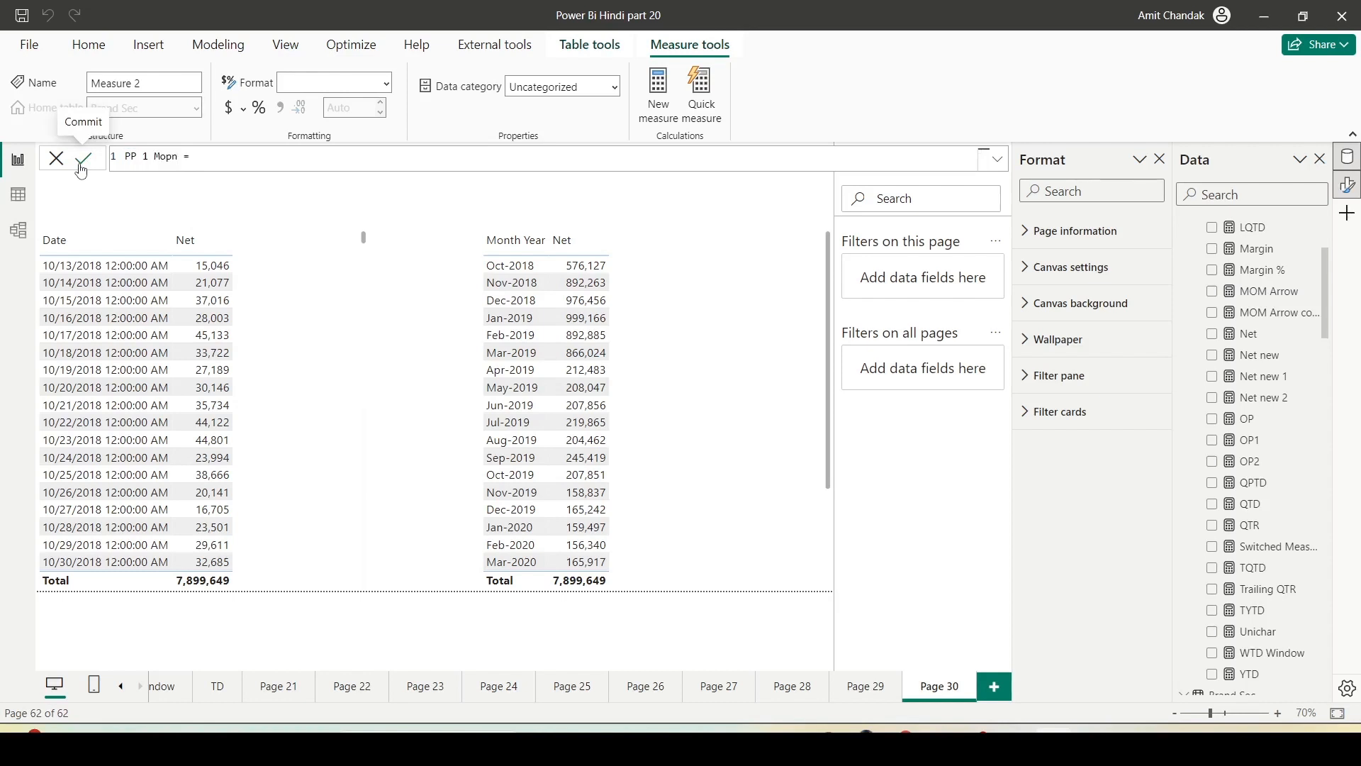
{"action": "type", "text": "th"}
{"action": "key", "text": "Right"}
{"action": "type", "text": "cal"}
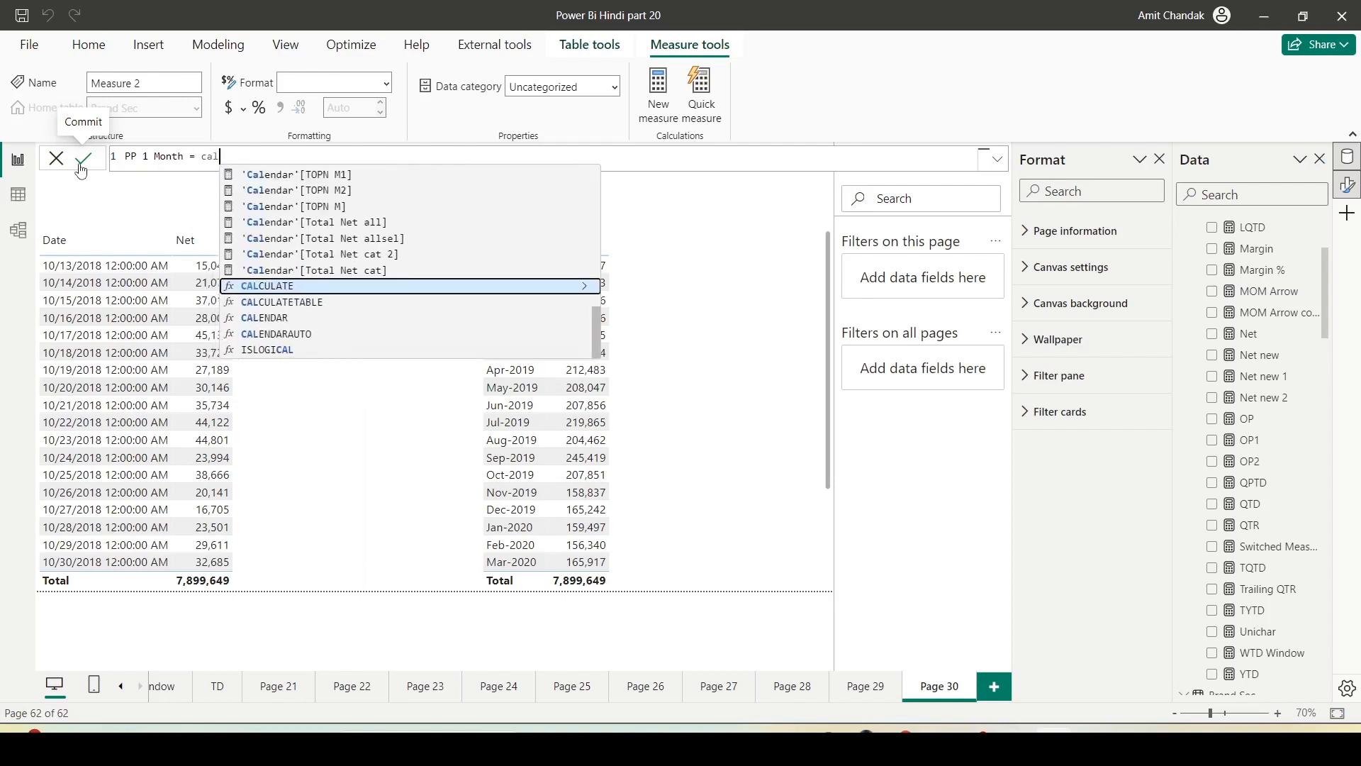
{"action": "key", "text": "Tab"}
{"action": "type", "text": "[Net"}
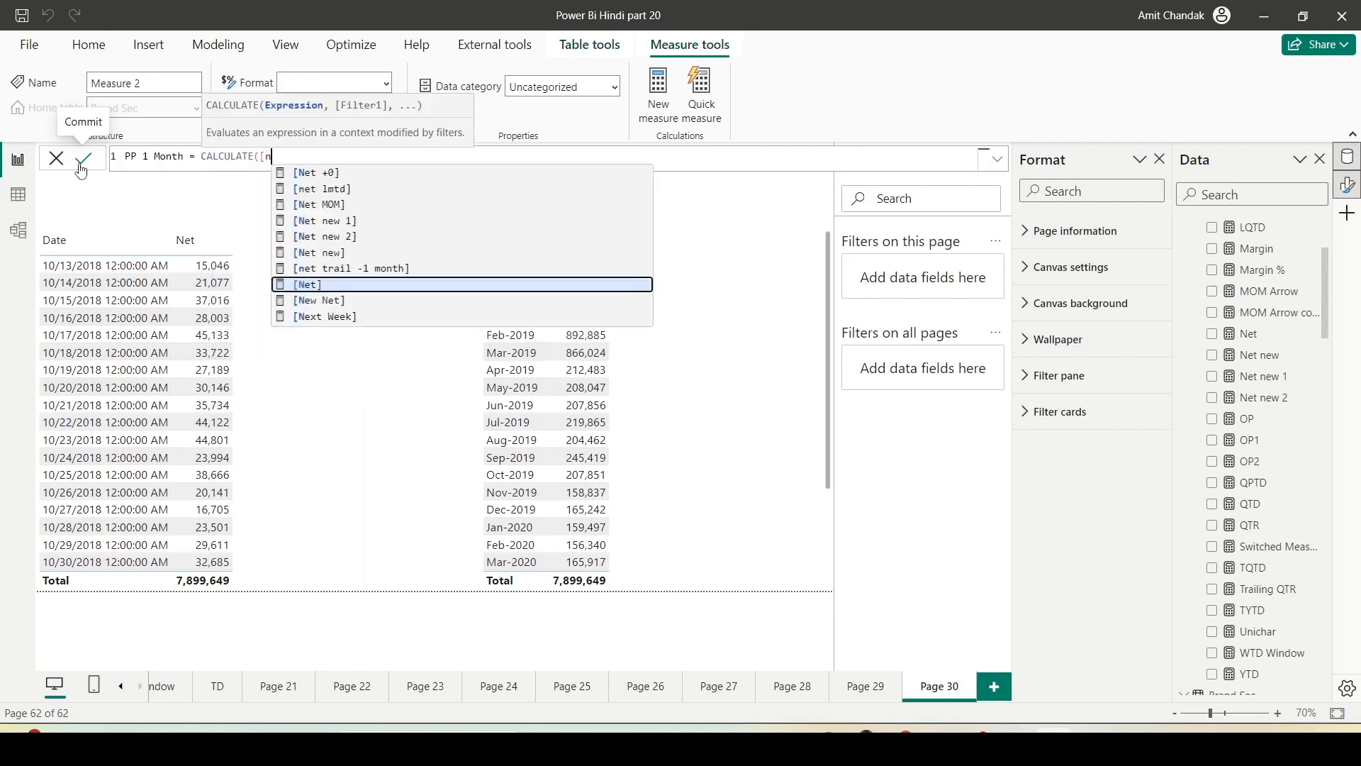
{"action": "key", "text": "Tab"}
{"action": "type", "text": ", "}
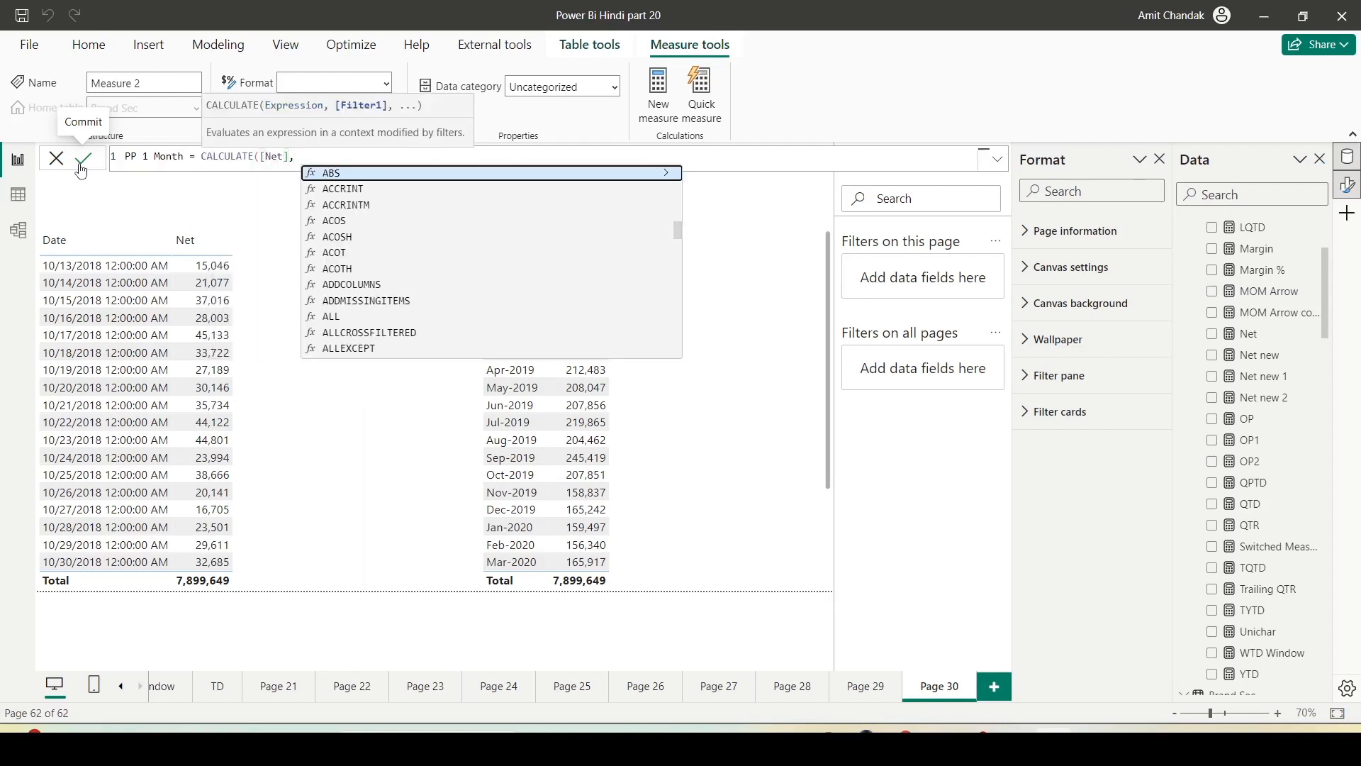
Complete the PP 1 Month formula with the filter PARALLELPERIOD('Date'[Date], -1, MONTH) and commit the measure
{"action": "type", "text": "pa"}
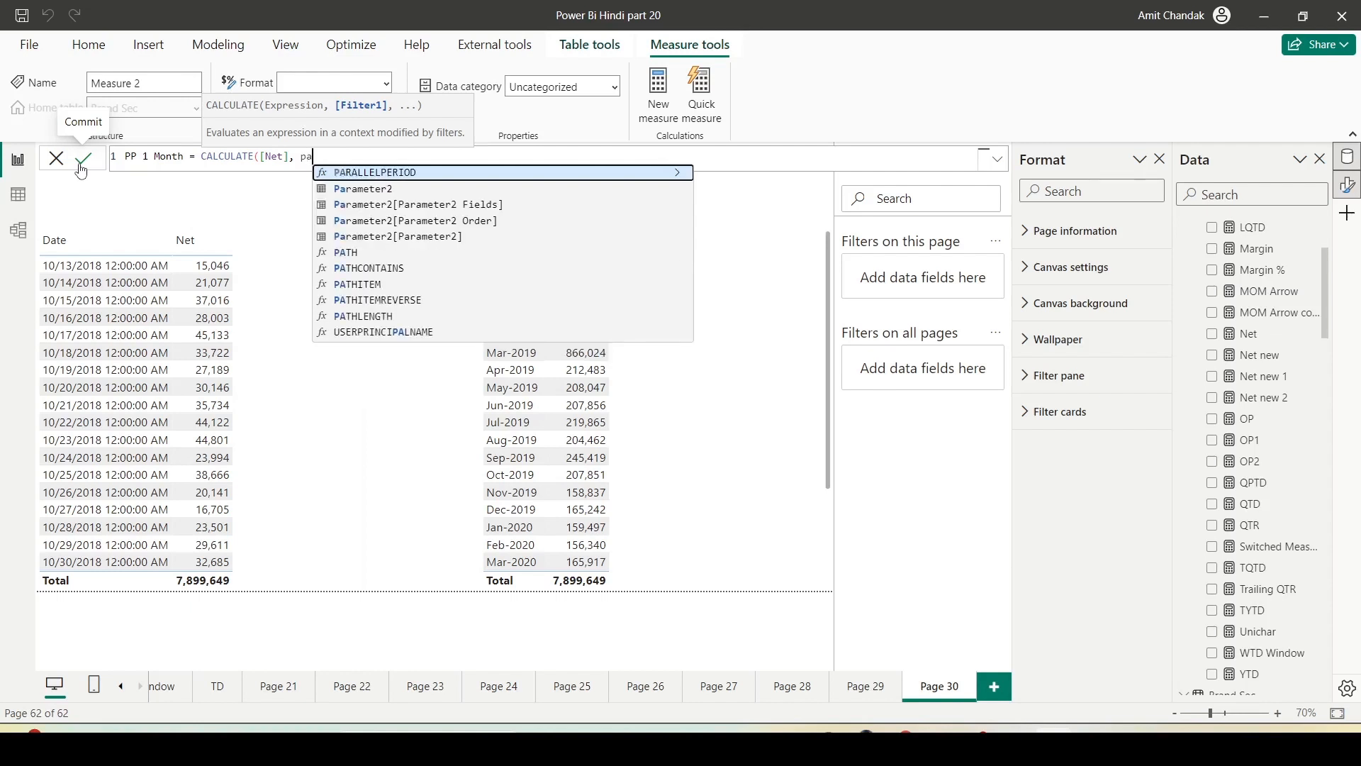
{"action": "key", "text": "Tab"}
{"action": "type", "text": "'da"}
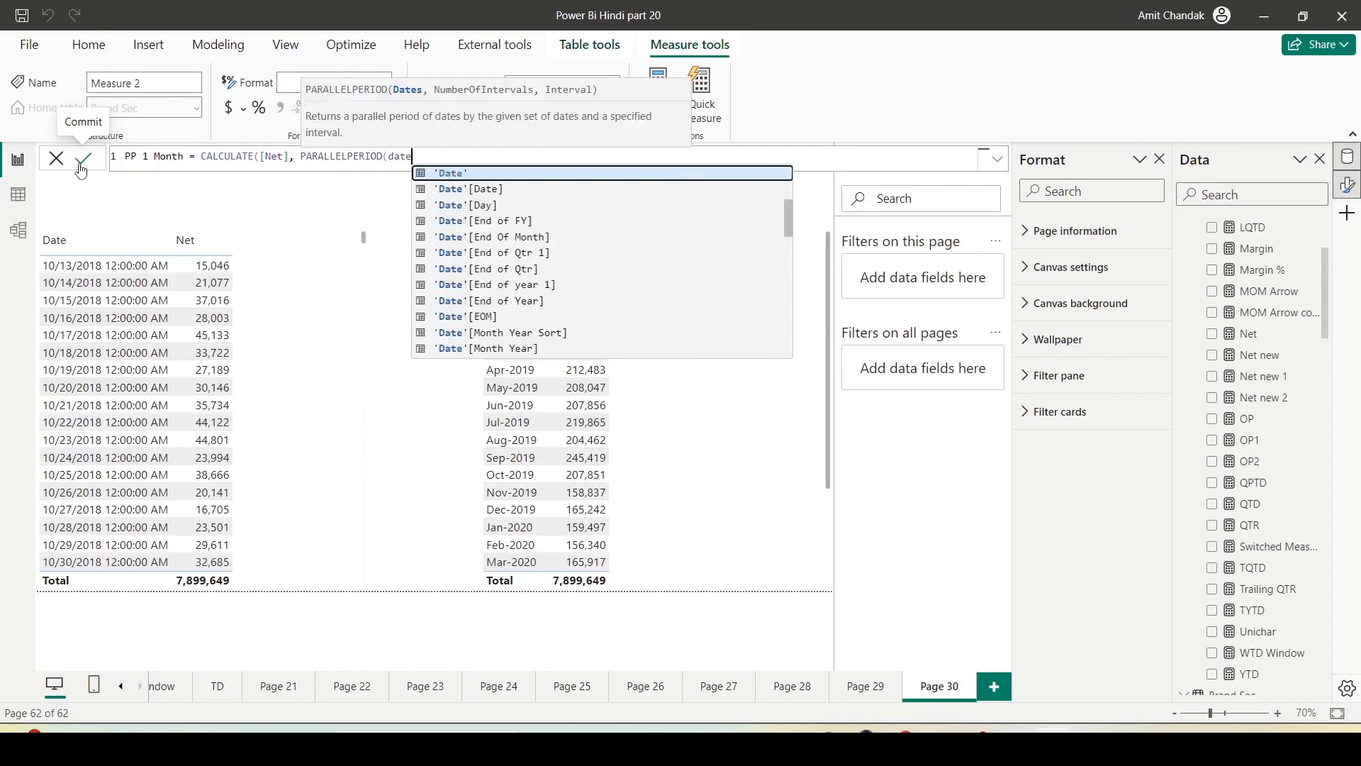
{"action": "key", "text": "Down"}
{"action": "key", "text": "Tab"}
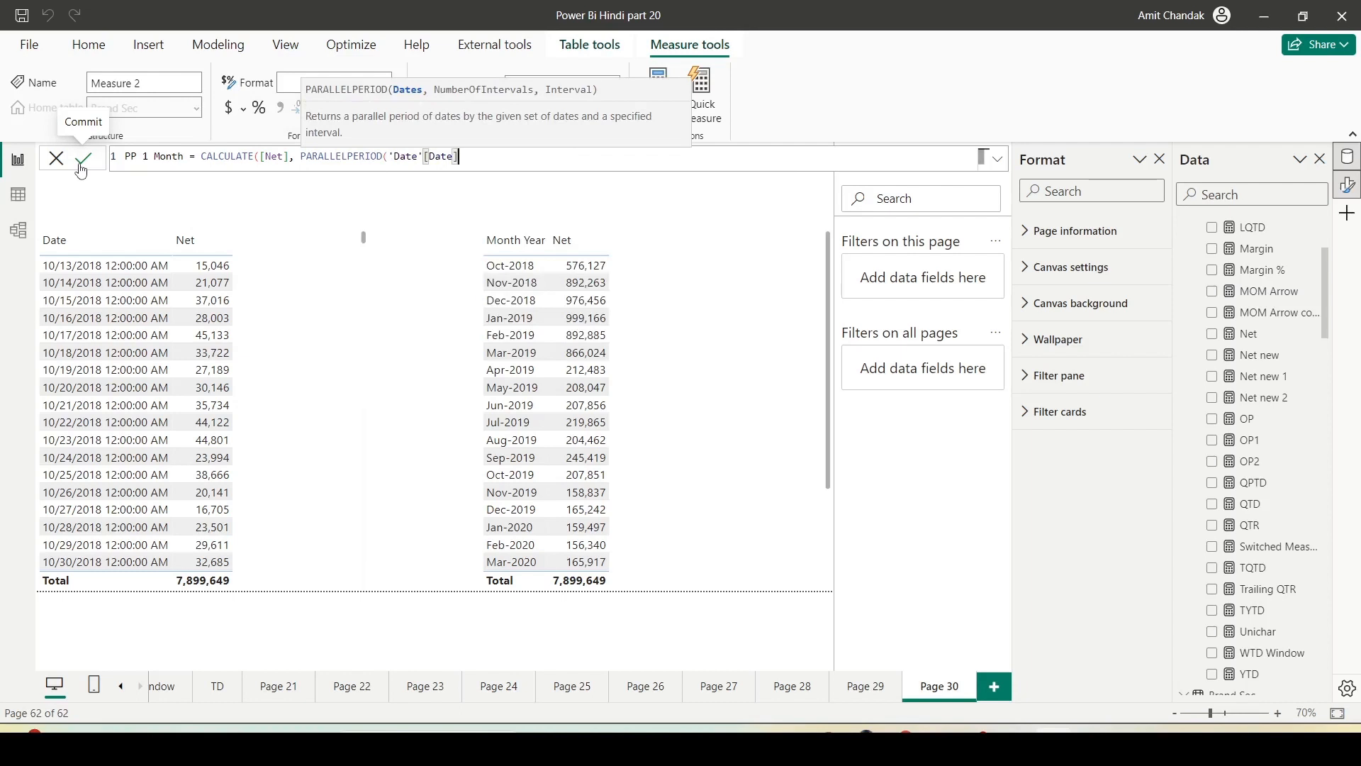
{"action": "type", "text": ","}
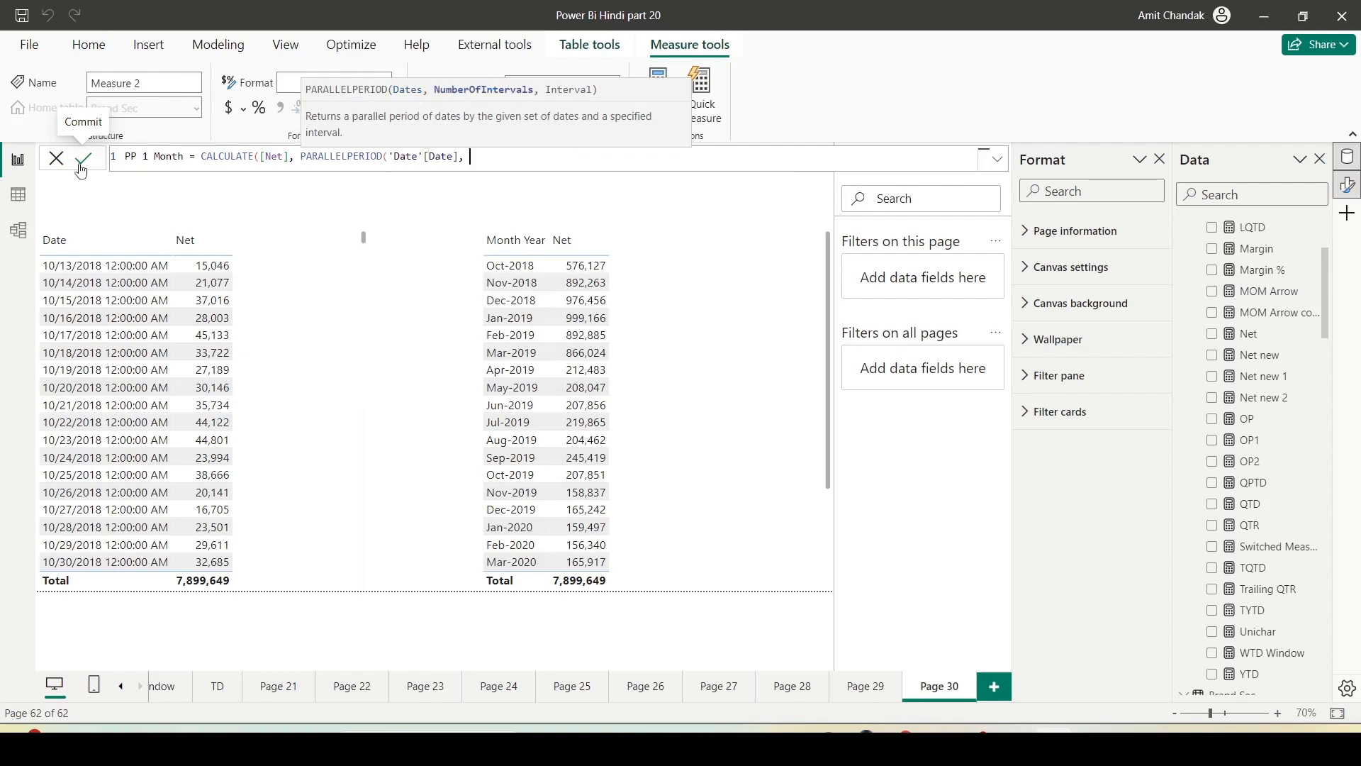
{"action": "type", "text": " -1,"}
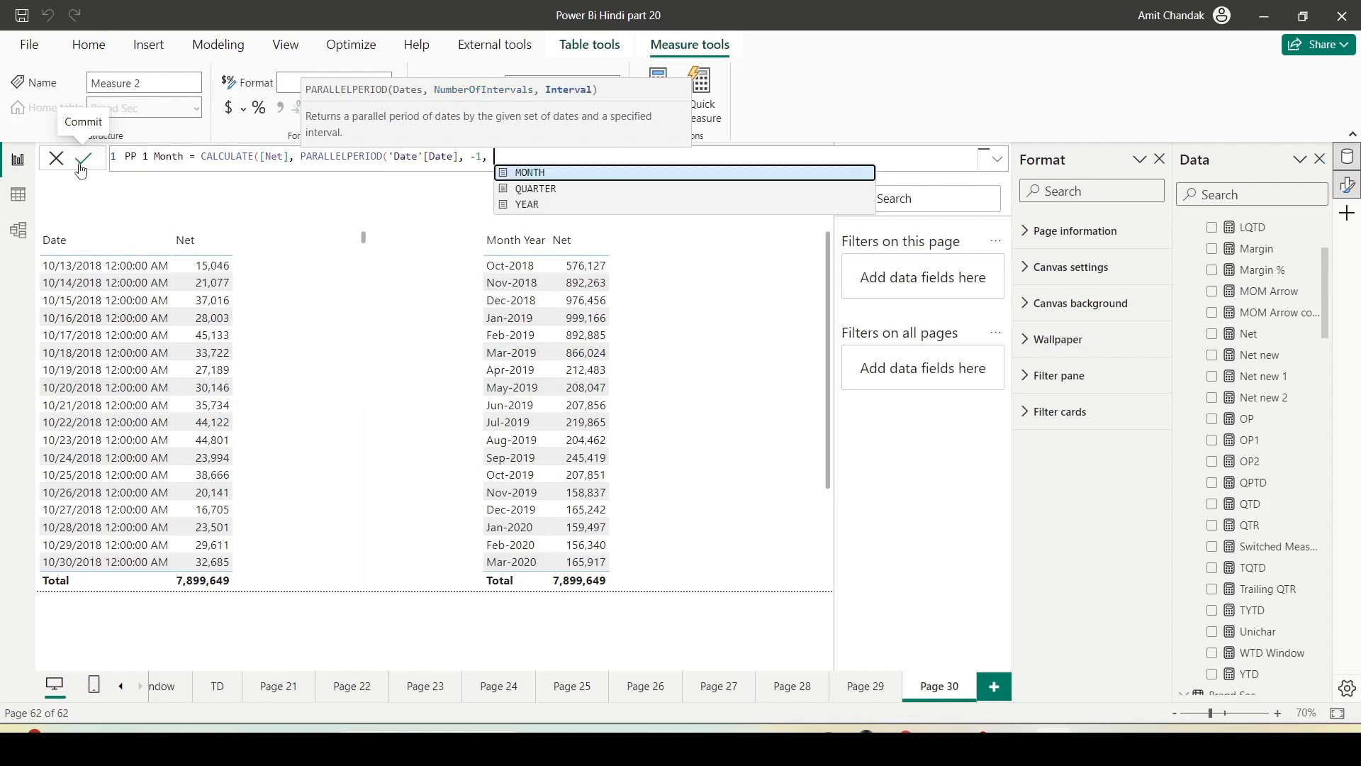
{"action": "key", "text": "Tab"}
{"action": "type", "text": ")"}
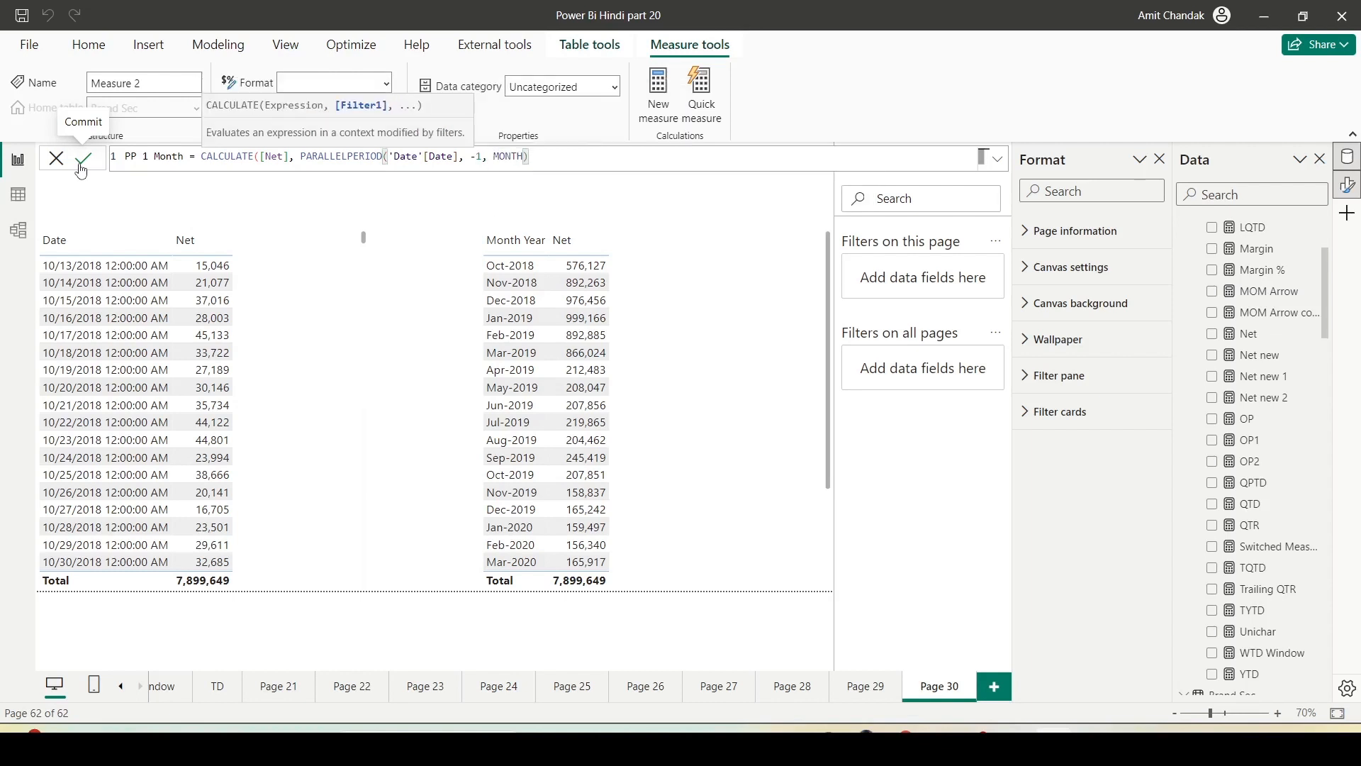
{"action": "left_click", "coordinate": [82, 160]}
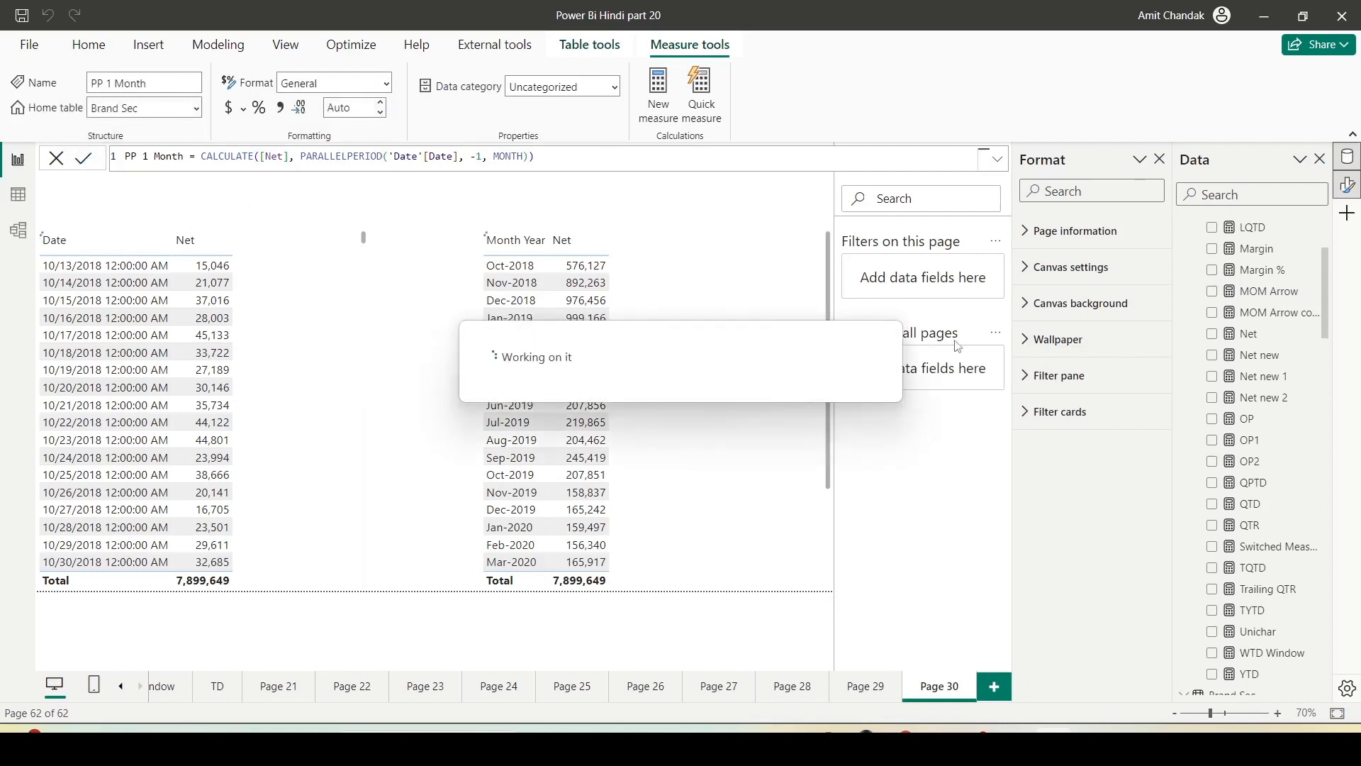
Add the PP 1 Month measure to both the Date table and the Month Year table
{"action": "scroll", "coordinate": [1249, 376], "scroll_direction": "up", "scroll_amount": 3}
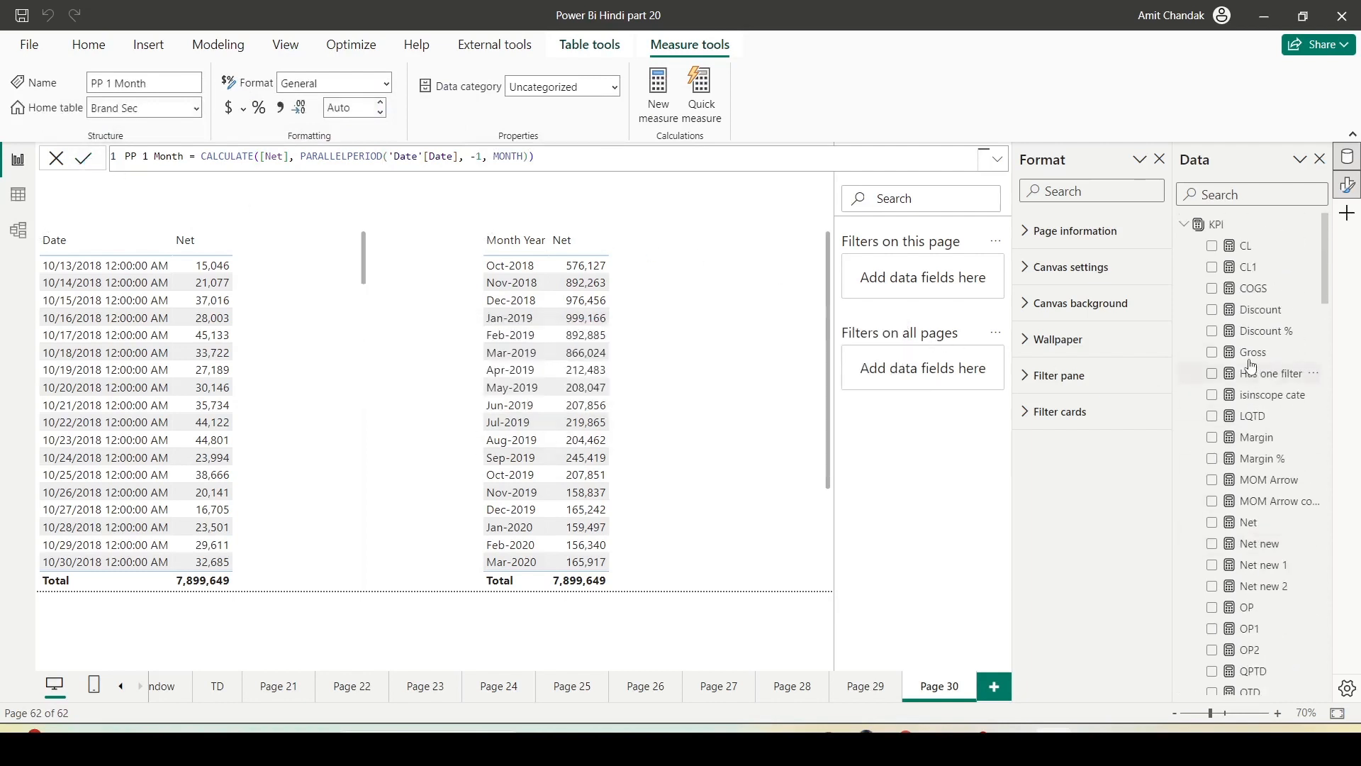
{"action": "scroll", "coordinate": [1251, 369], "scroll_direction": "down", "scroll_amount": 7}
{"action": "scroll", "coordinate": [1252, 369], "scroll_direction": "down", "scroll_amount": 5}
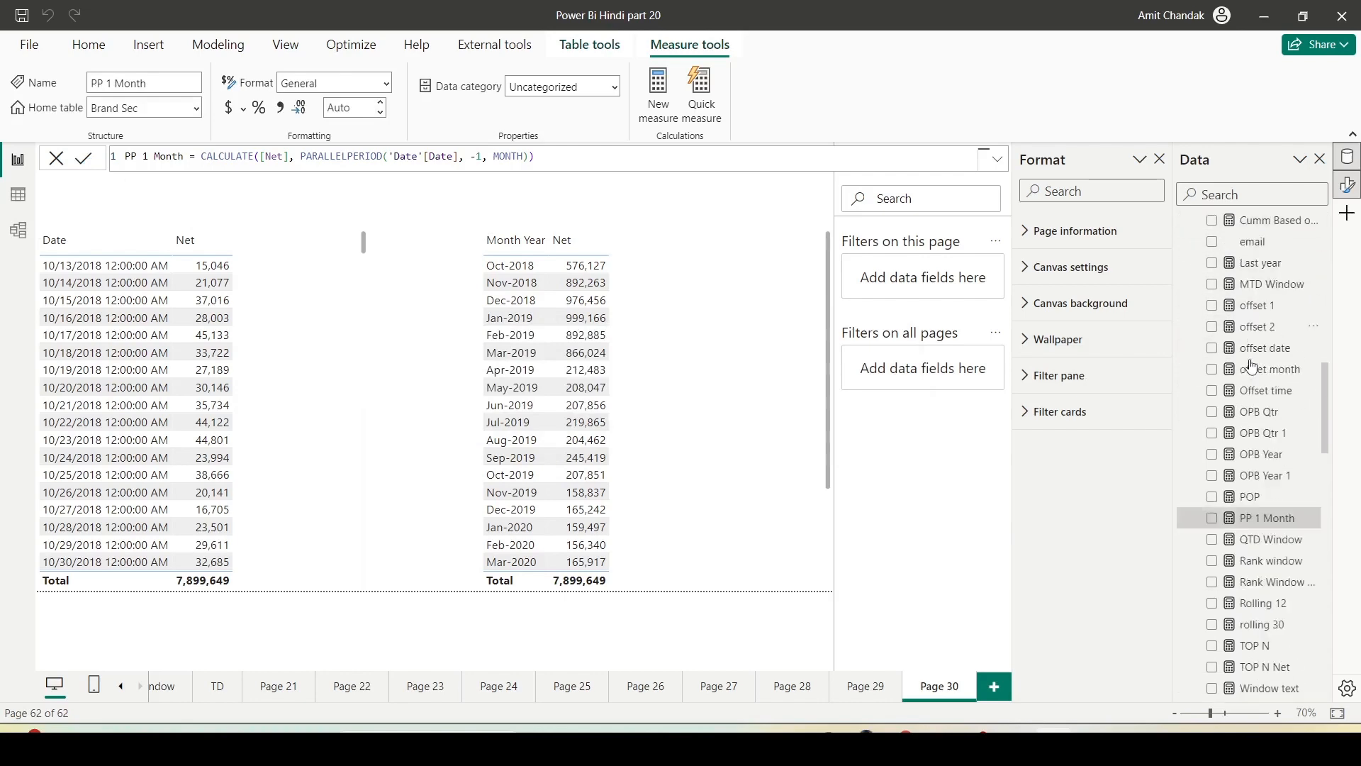
{"action": "left_click_drag", "start_coordinate": [1268, 483], "coordinate": [341, 355]}
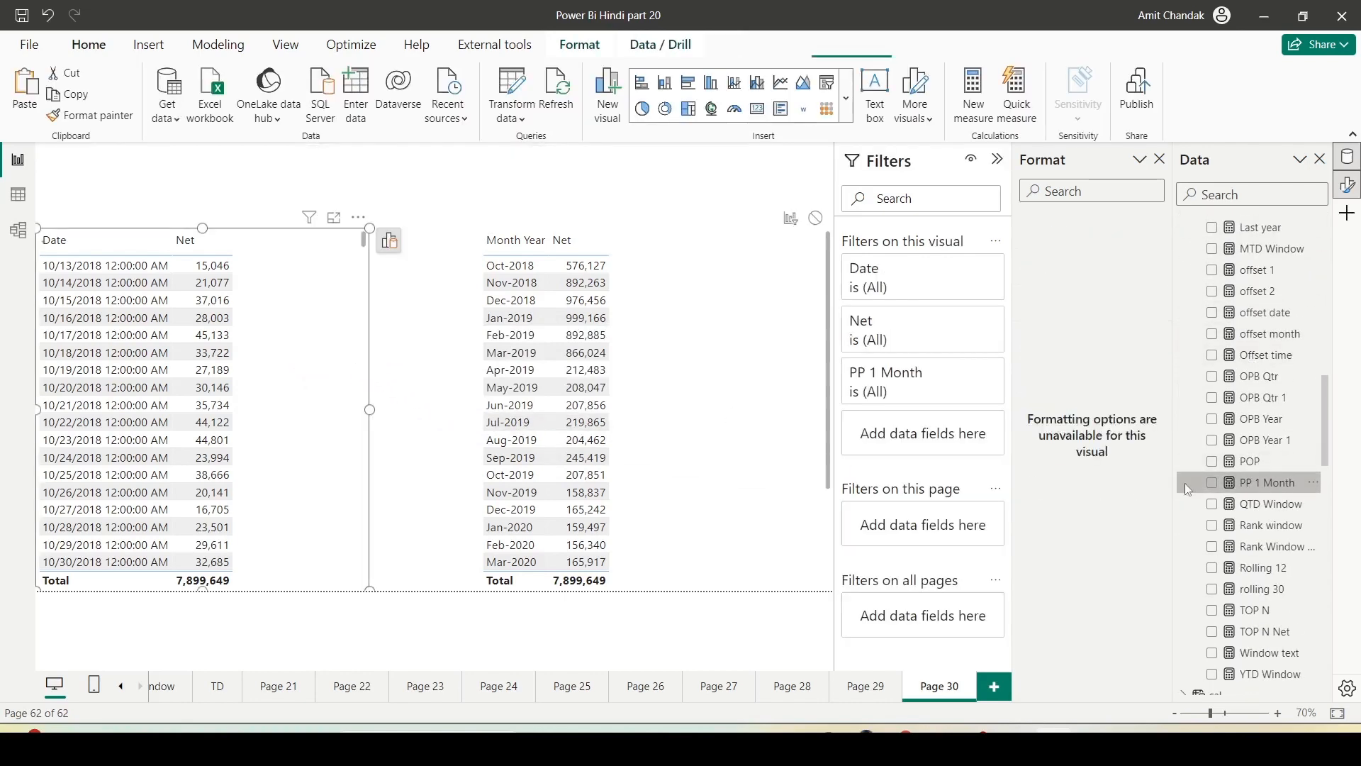
{"action": "left_click_drag", "start_coordinate": [1248, 482], "coordinate": [717, 320]}
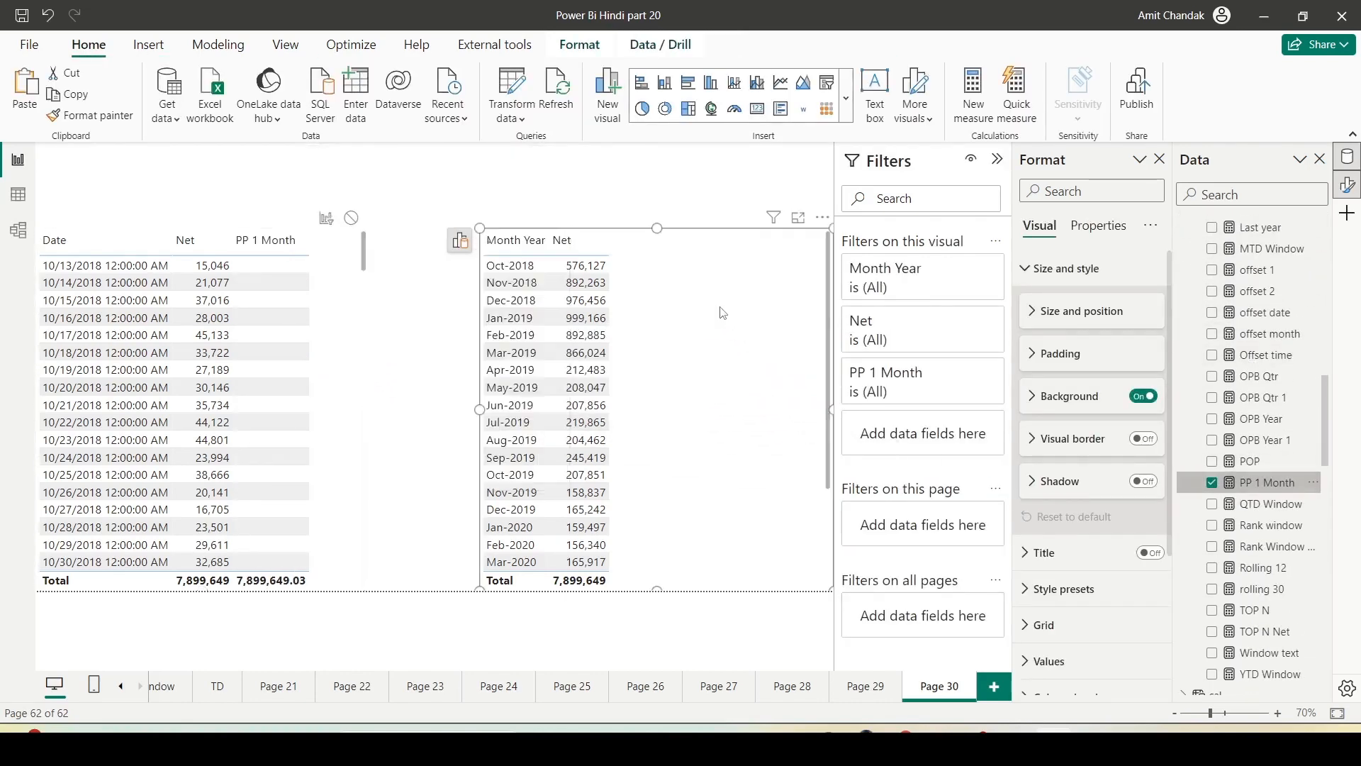
Widen the Date table visual toward the Month Year table, with its late October and early November 2018 rows in view
{"action": "left_click", "coordinate": [426, 246]}
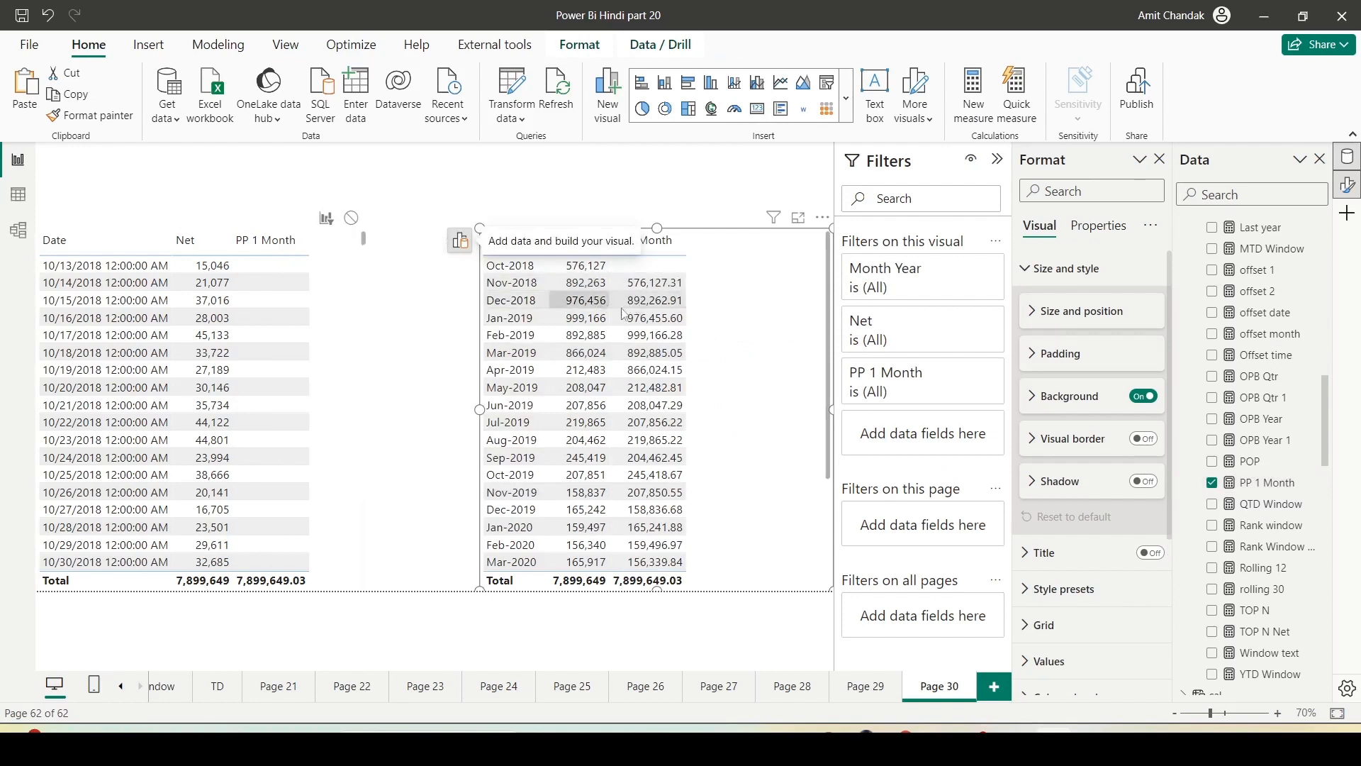
{"action": "left_click", "coordinate": [370, 372]}
{"action": "scroll", "coordinate": [366, 411], "scroll_direction": "down", "scroll_amount": 6}
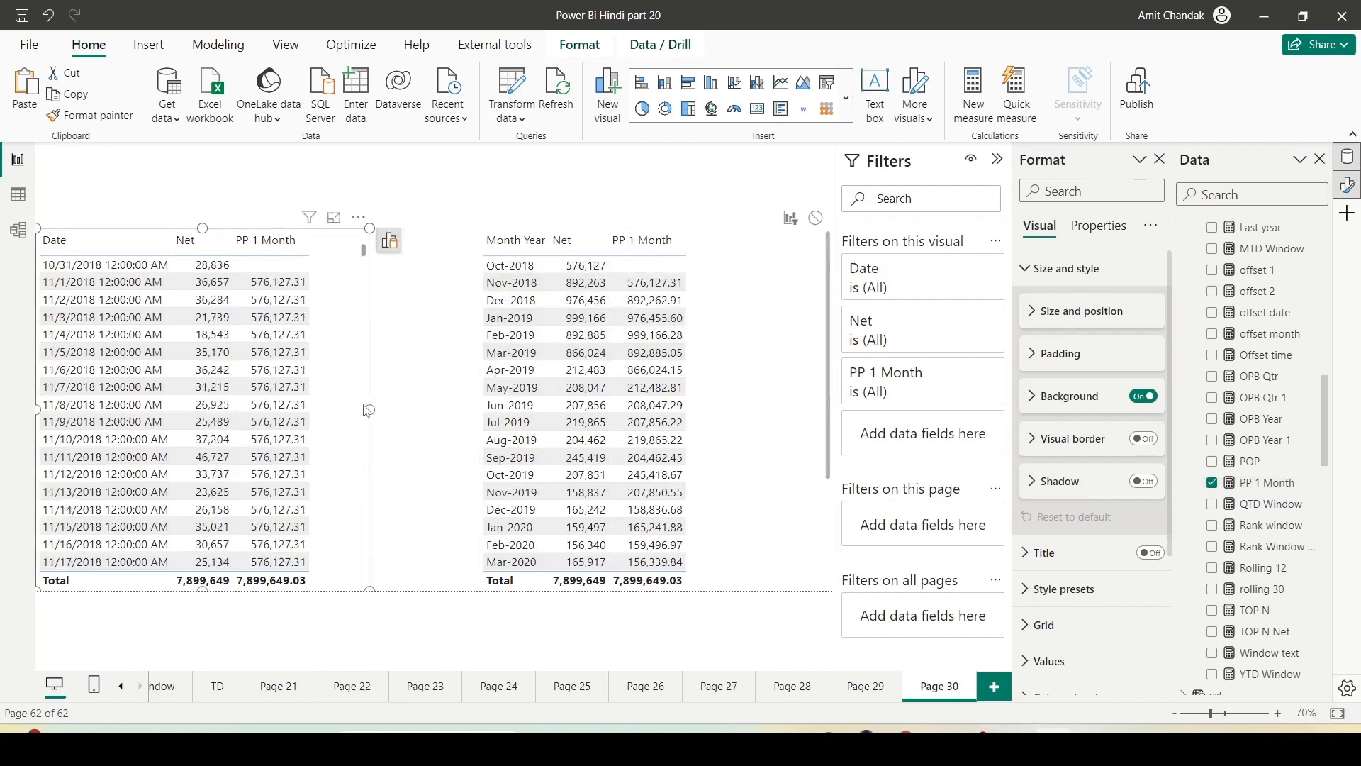
{"action": "scroll", "coordinate": [344, 401], "scroll_direction": "up", "scroll_amount": 2}
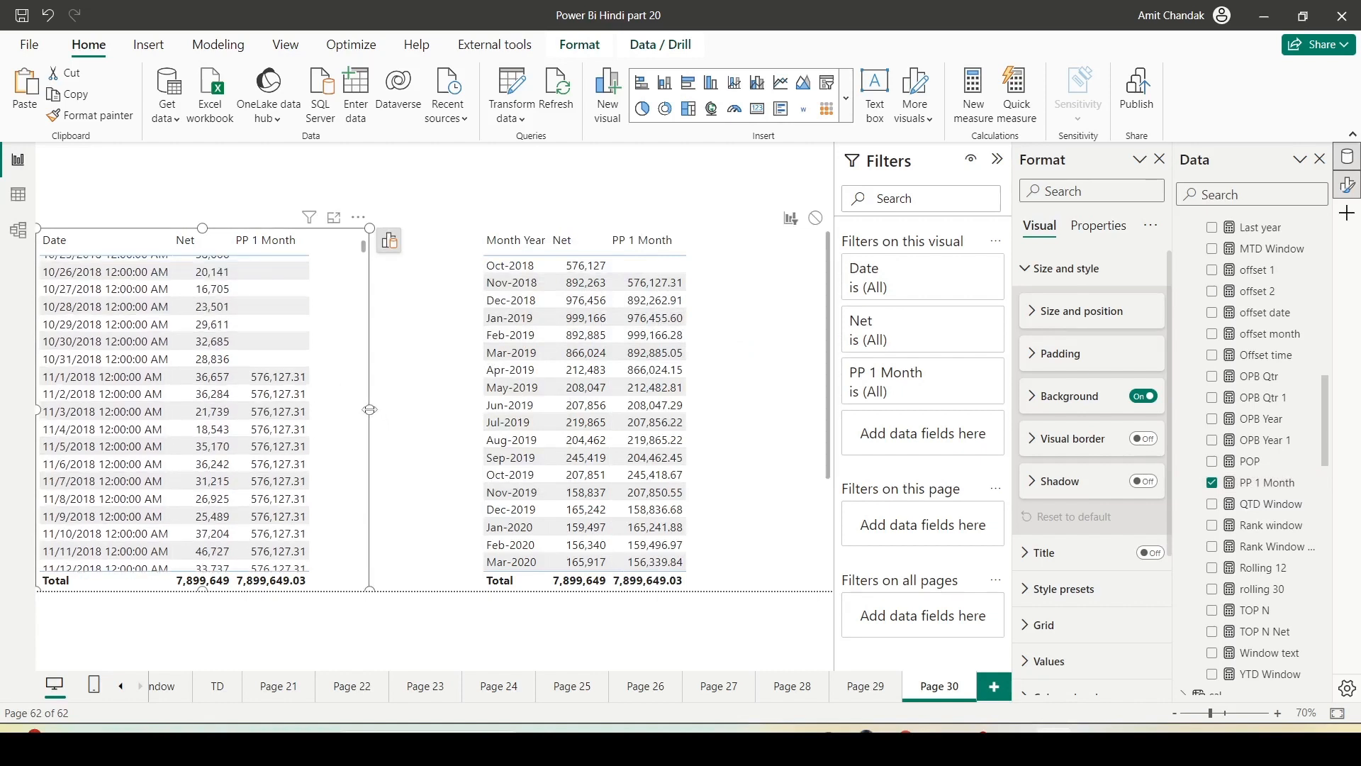
{"action": "left_click_drag", "start_coordinate": [370, 409], "coordinate": [424, 409]}
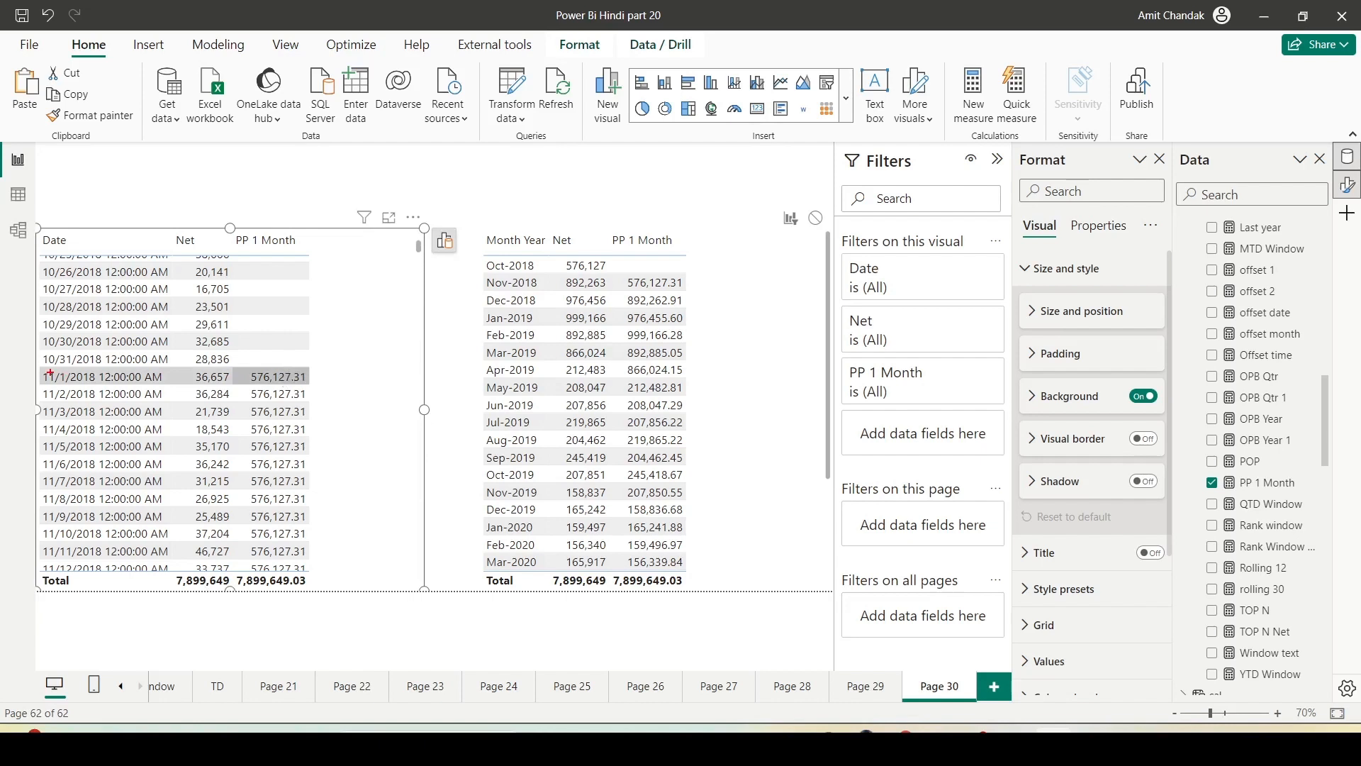
Compare PP 1 Month for 11/1/2018 in the Date table with Nov-2018 in the Month Year table
{"action": "left_click_drag", "start_coordinate": [41, 367], "coordinate": [304, 389]}
{"action": "left_click_drag", "start_coordinate": [457, 271], "coordinate": [687, 292]}
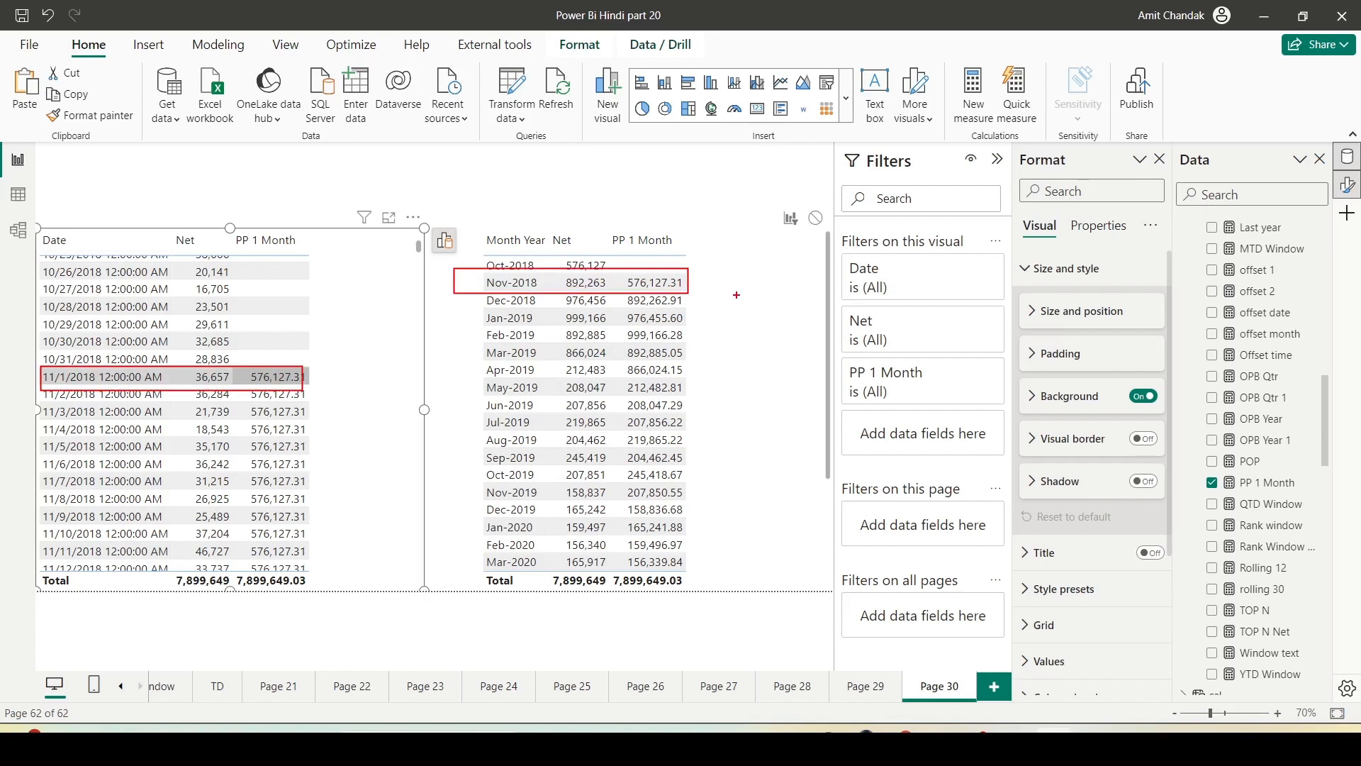
{"action": "key", "text": "Escape"}
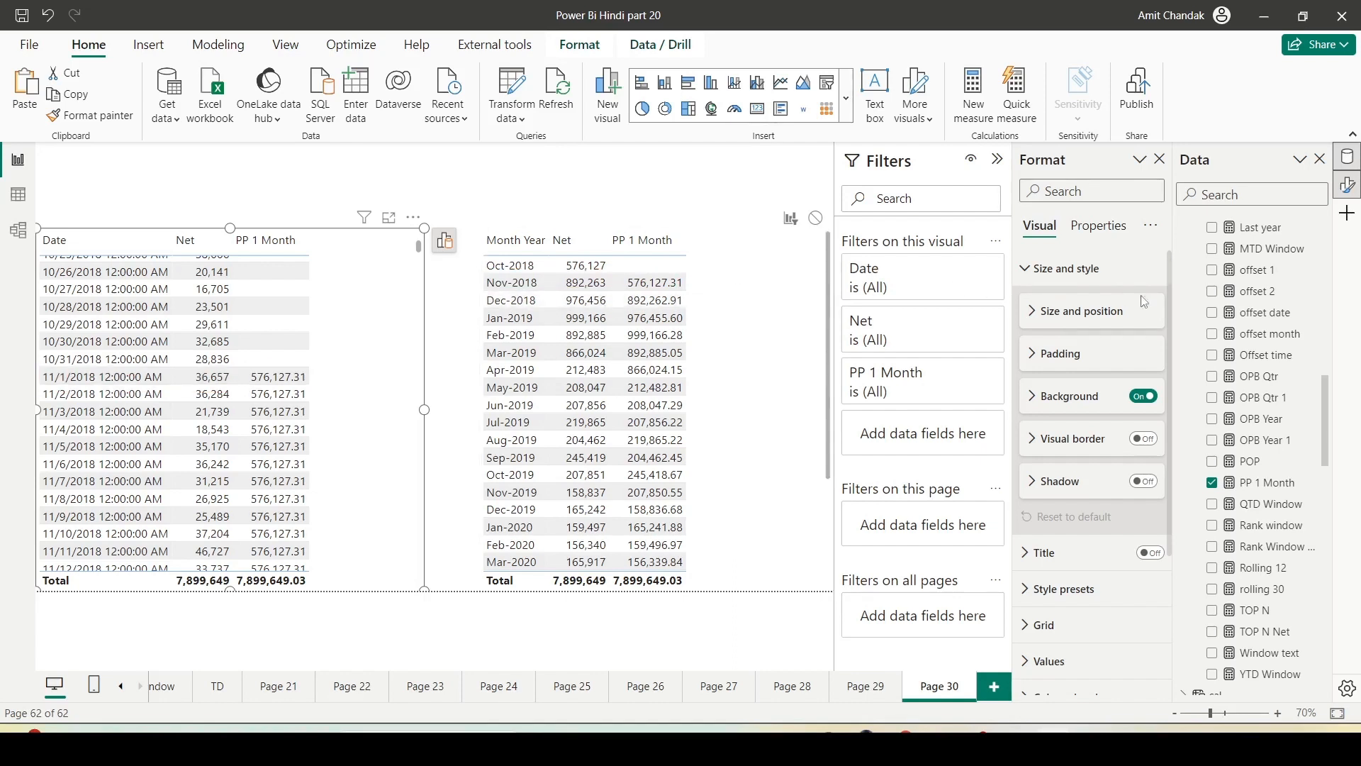
Create a new measure from a copy of the PP 1 Month formula and set its PARALLELPERIOD interval to QUARTER
{"action": "left_click", "coordinate": [1266, 482]}
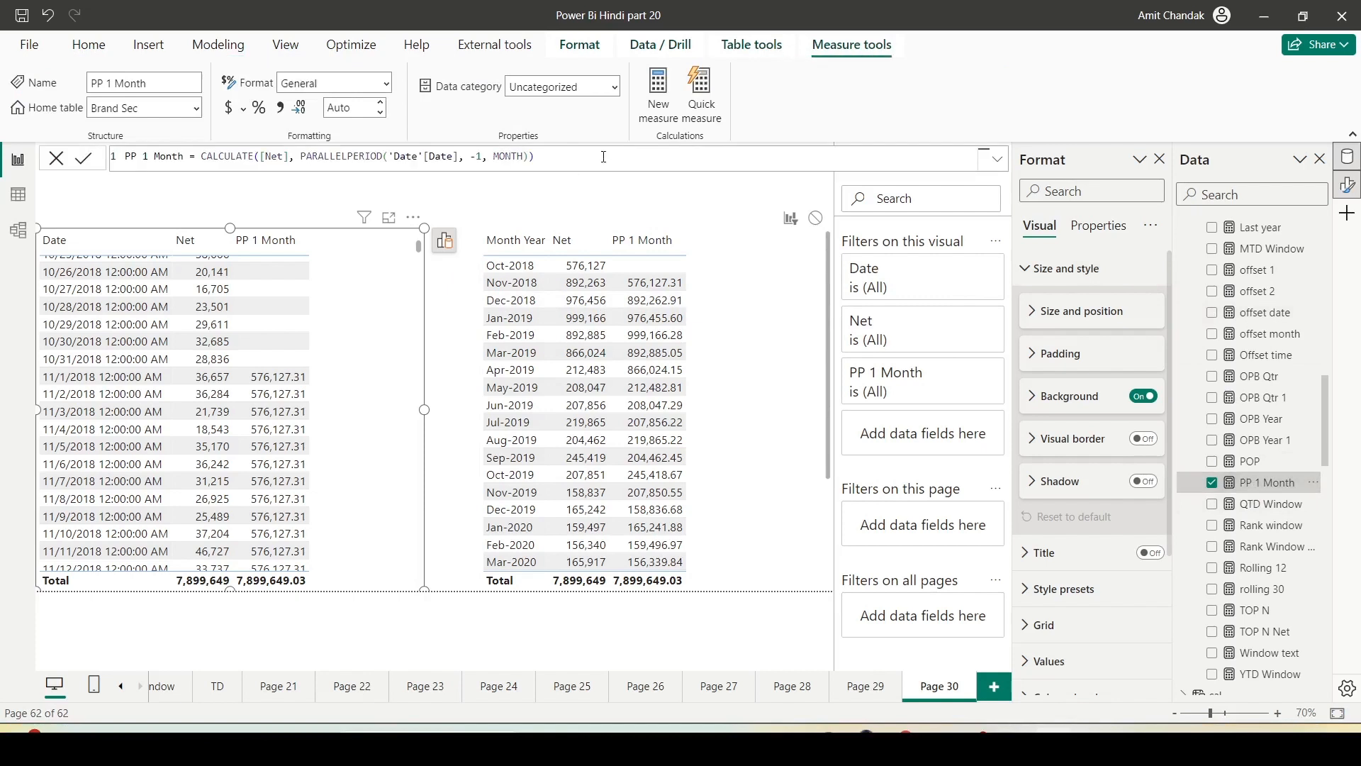
{"action": "key", "text": "ctrl+a"}
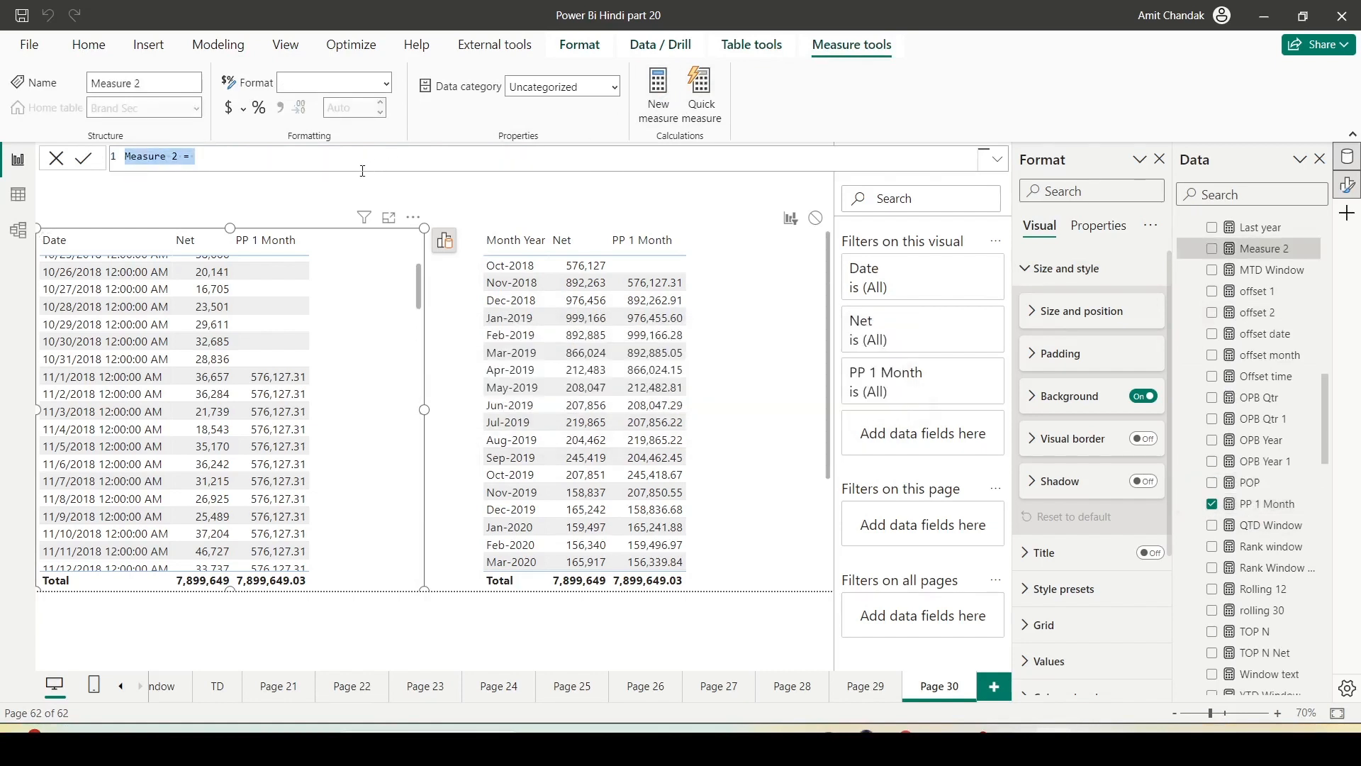
{"action": "type", "text": "PP 1 Month = CALCULATE([Net], PARALLELPERIOD('Date'[Date], -1, MONTH))"}
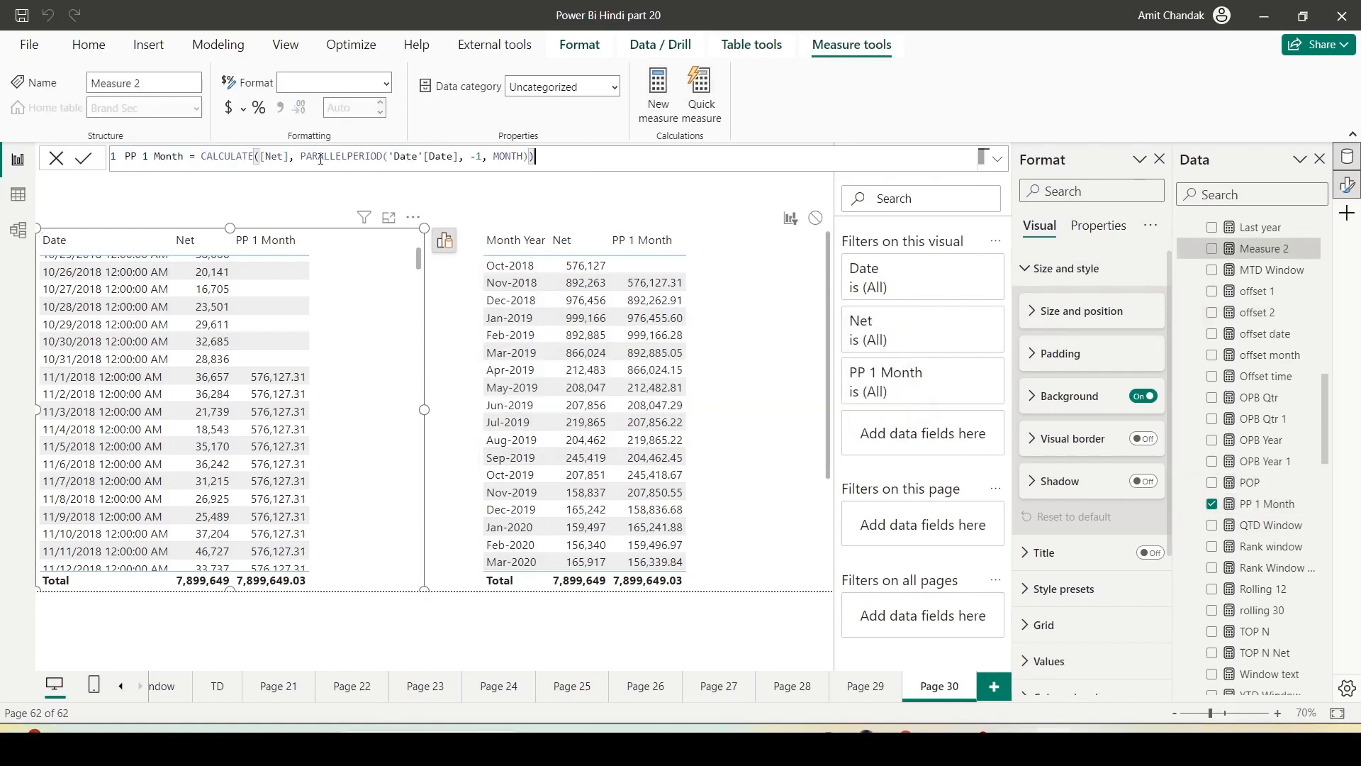
{"action": "double_click", "coordinate": [320, 158]}
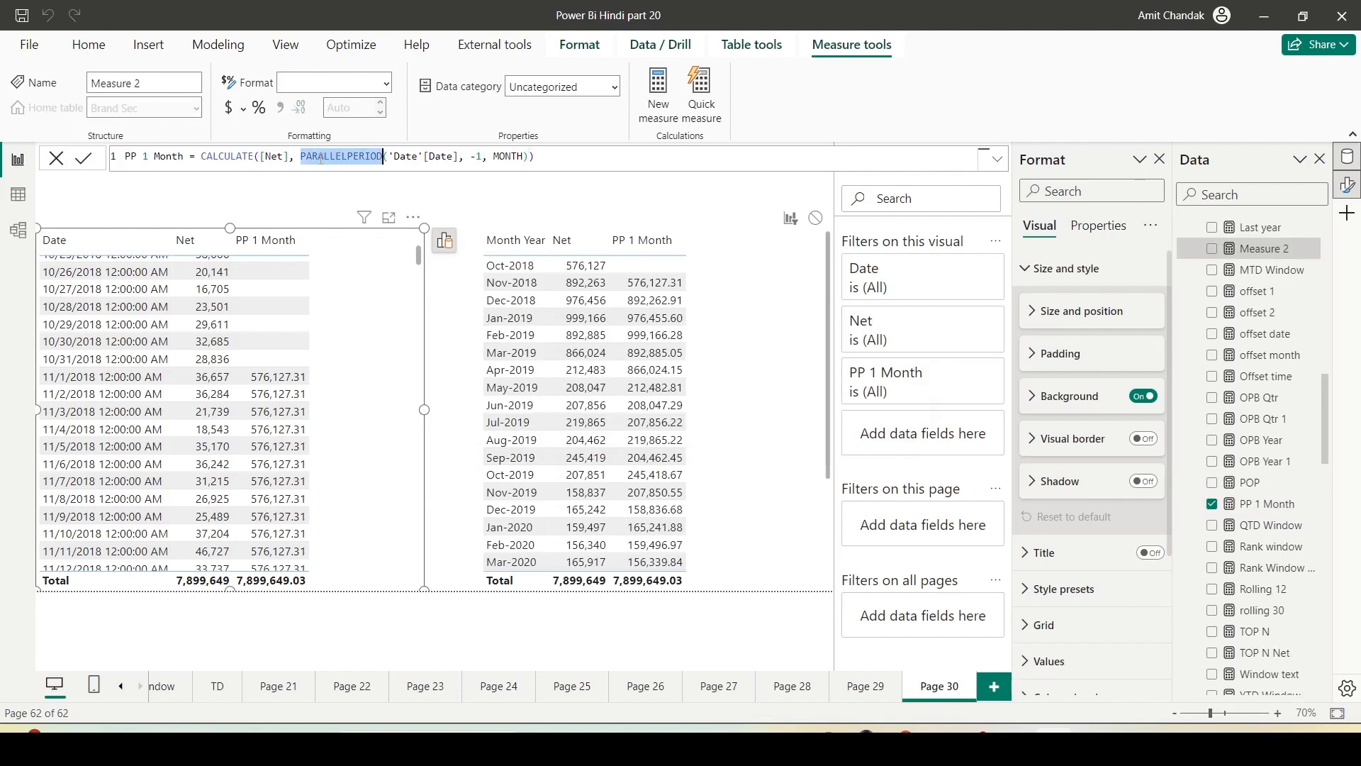
{"action": "double_click", "coordinate": [505, 156]}
{"action": "type", "text": "QU"}
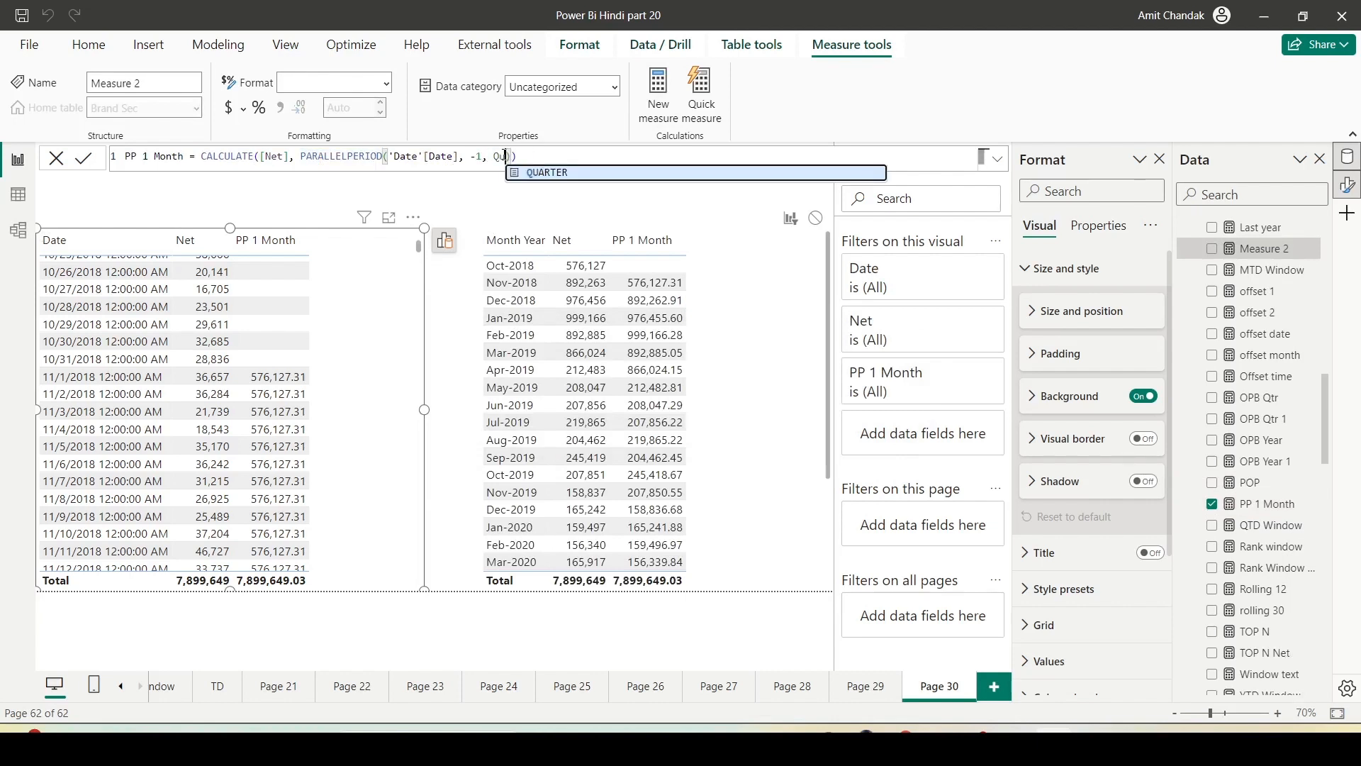
{"action": "key", "text": "Tab"}
{"action": "type", "text": ")"}
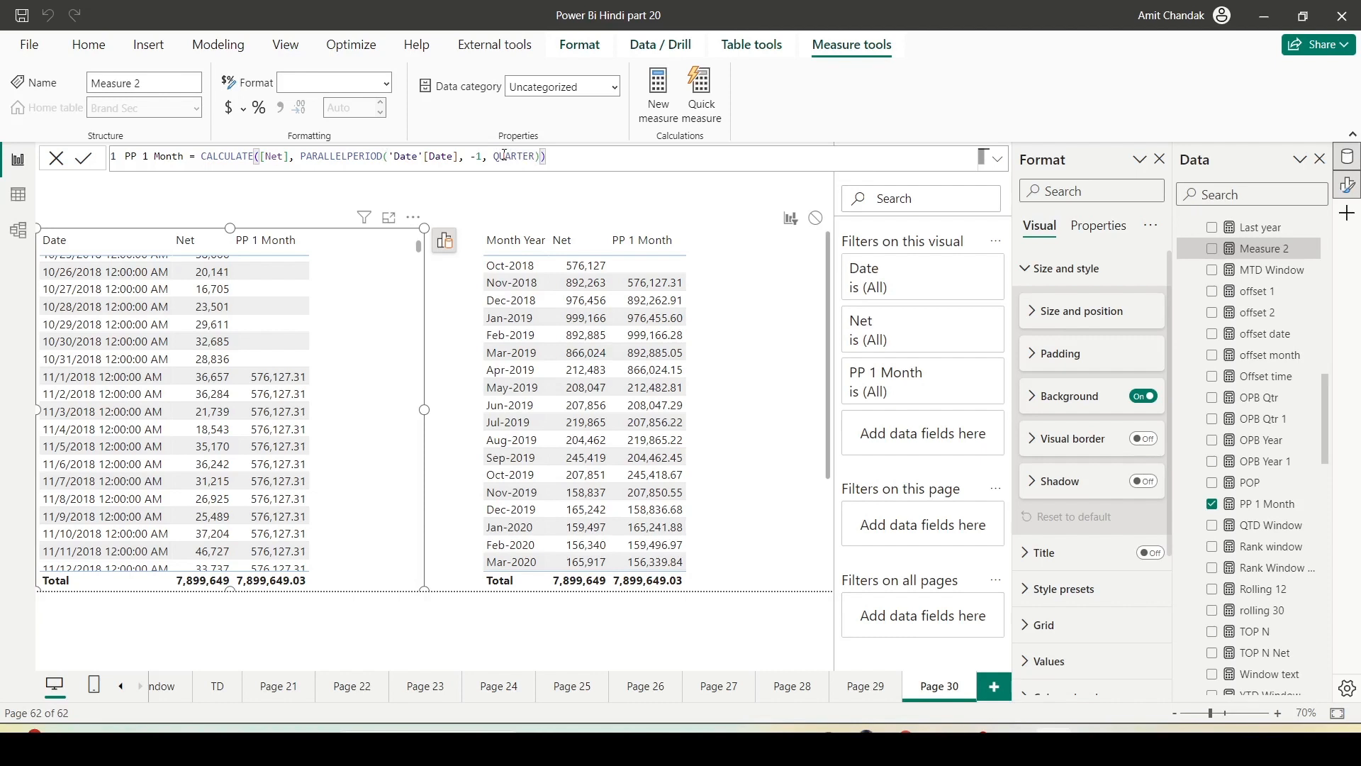
Name the quarterly measure PP 1 Qtr and commit it
{"action": "key", "text": "Return"}
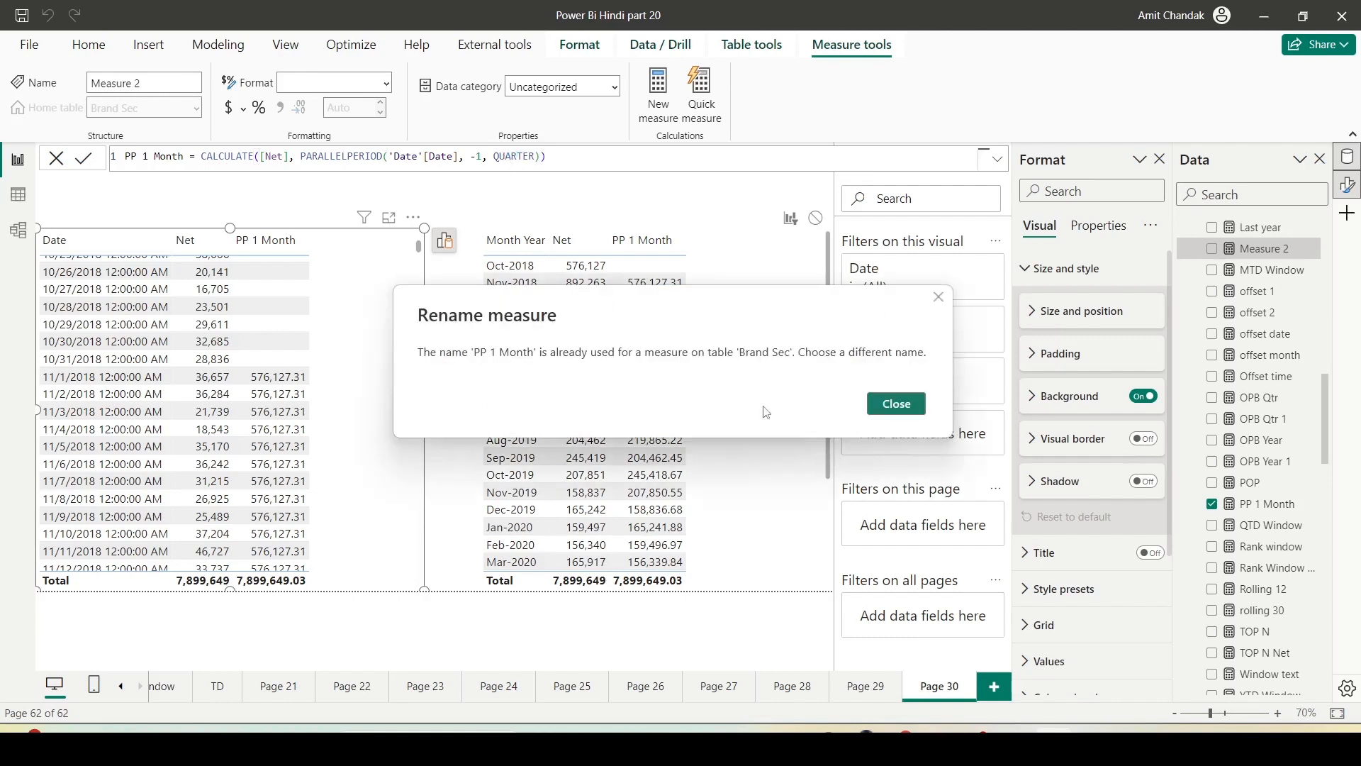
{"action": "left_click", "coordinate": [895, 404]}
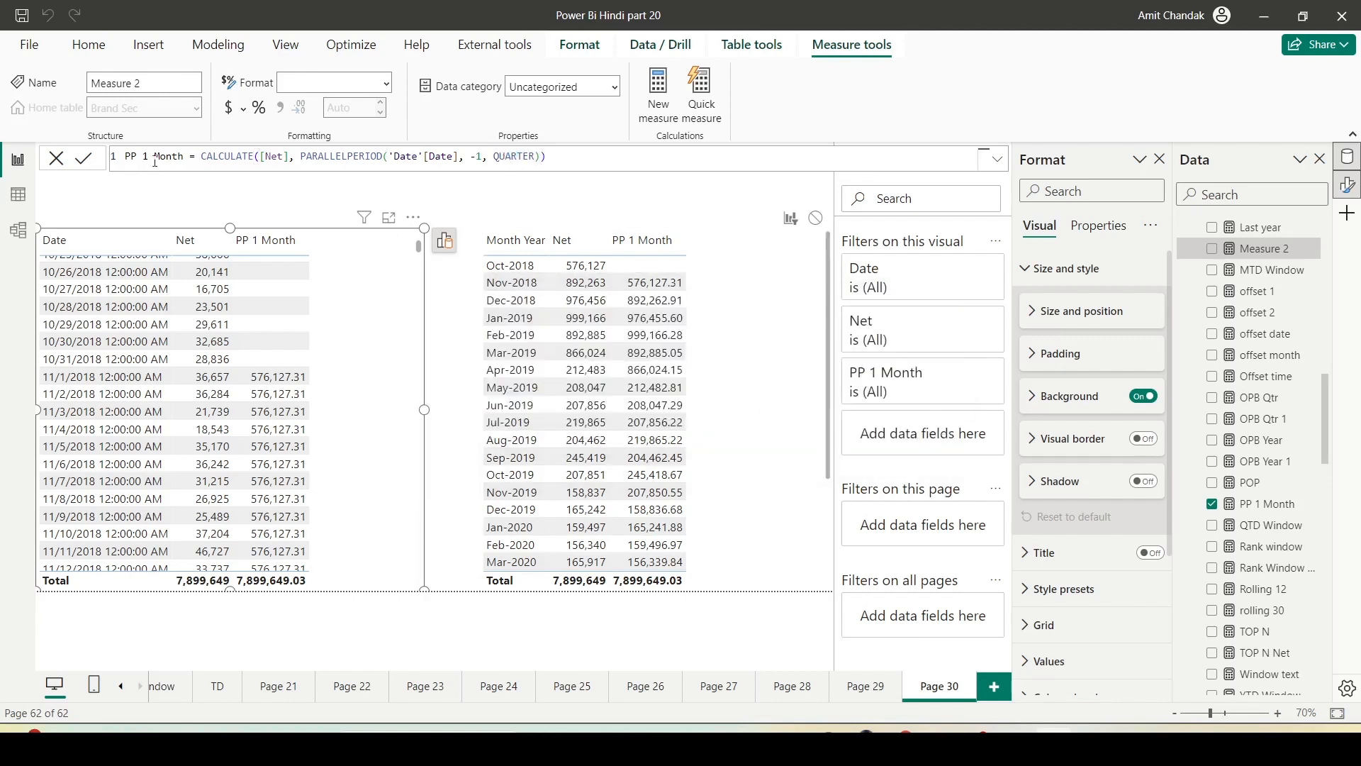
{"action": "double_click", "coordinate": [158, 157]}
{"action": "type", "text": "Qtr"}
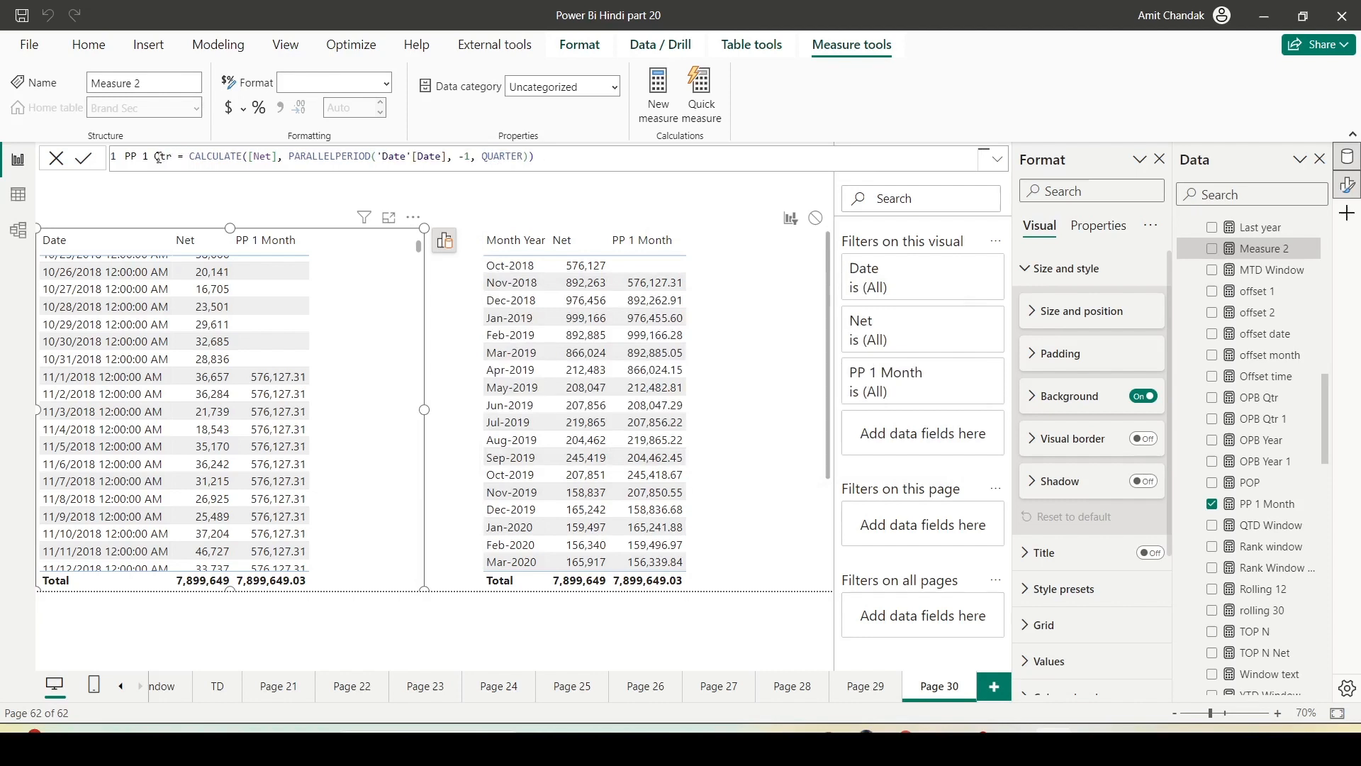
{"action": "key", "text": "Return"}
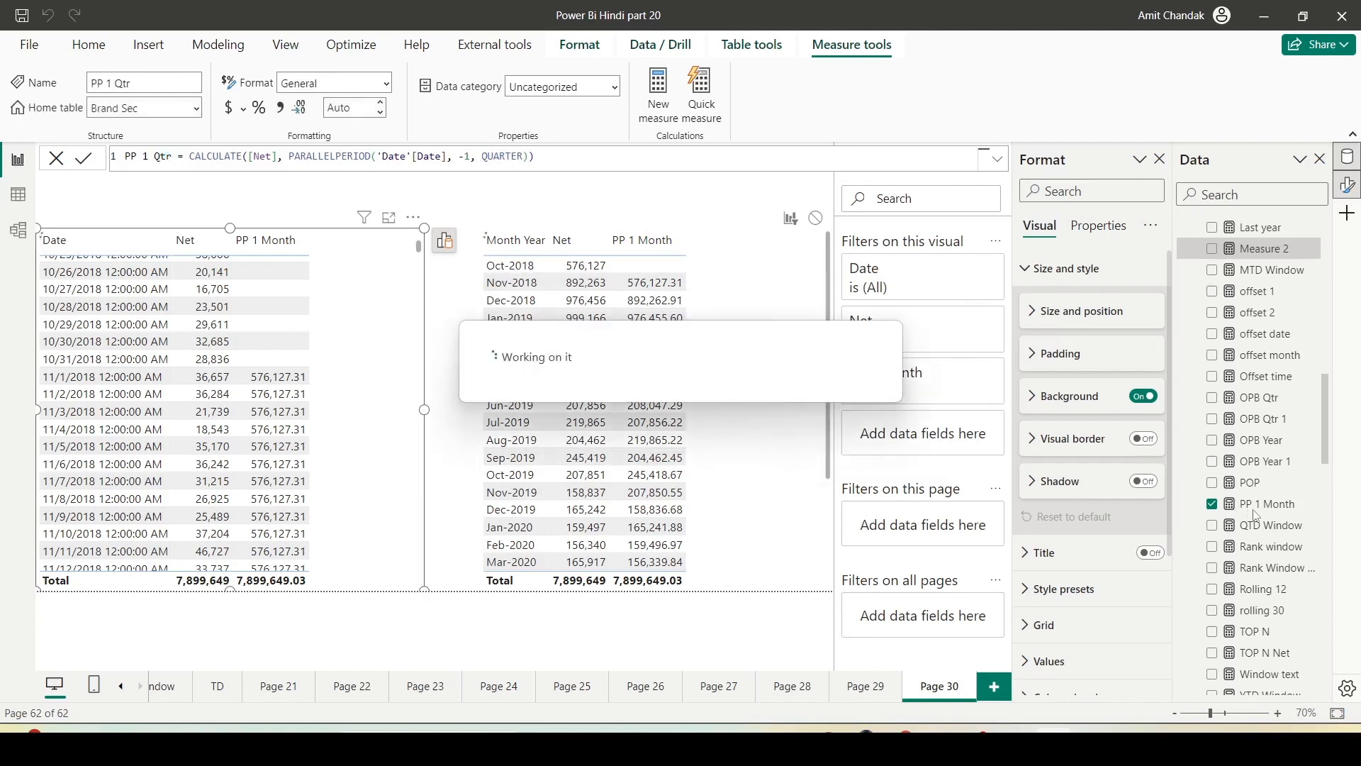
Add the PP 1 Qtr measure to both the Month Year table and the Date table
{"action": "left_click_drag", "start_coordinate": [1267, 507], "coordinate": [758, 324]}
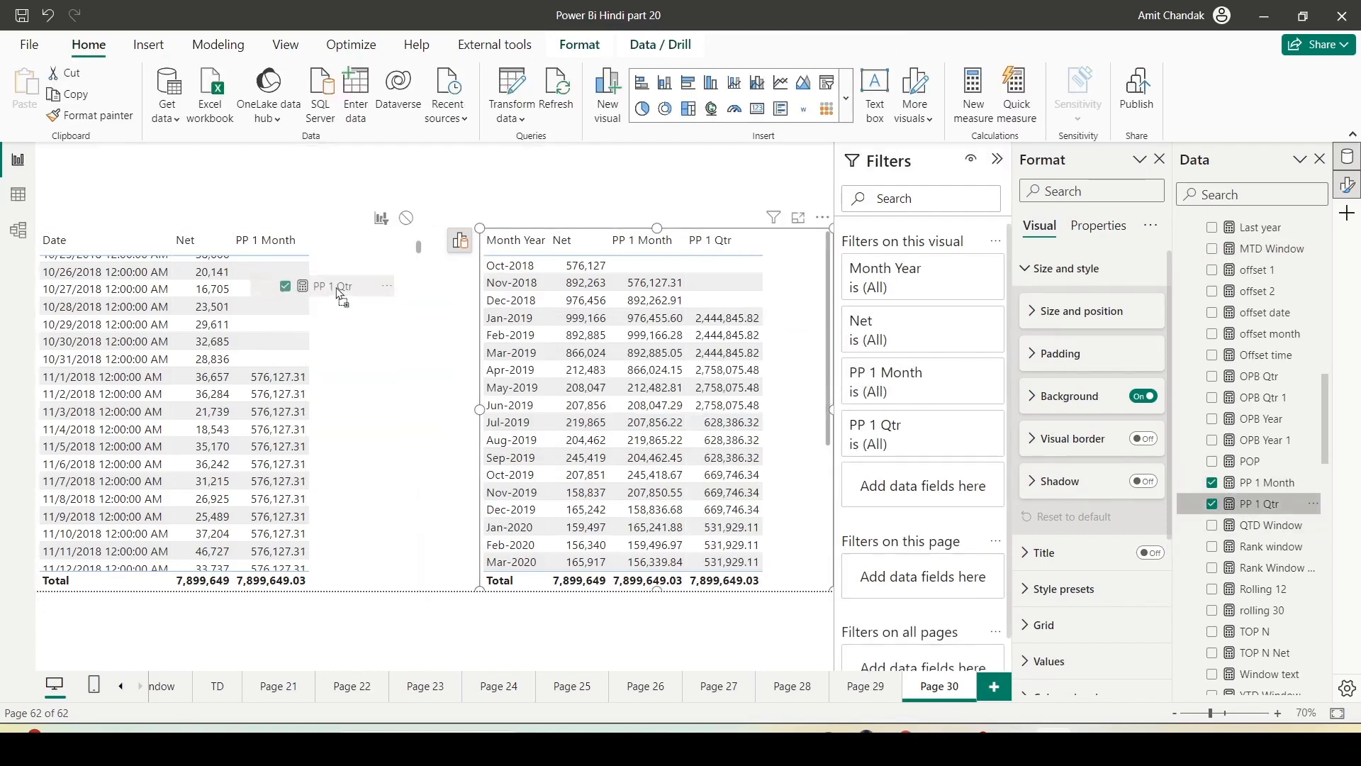
{"action": "left_click", "coordinate": [344, 291]}
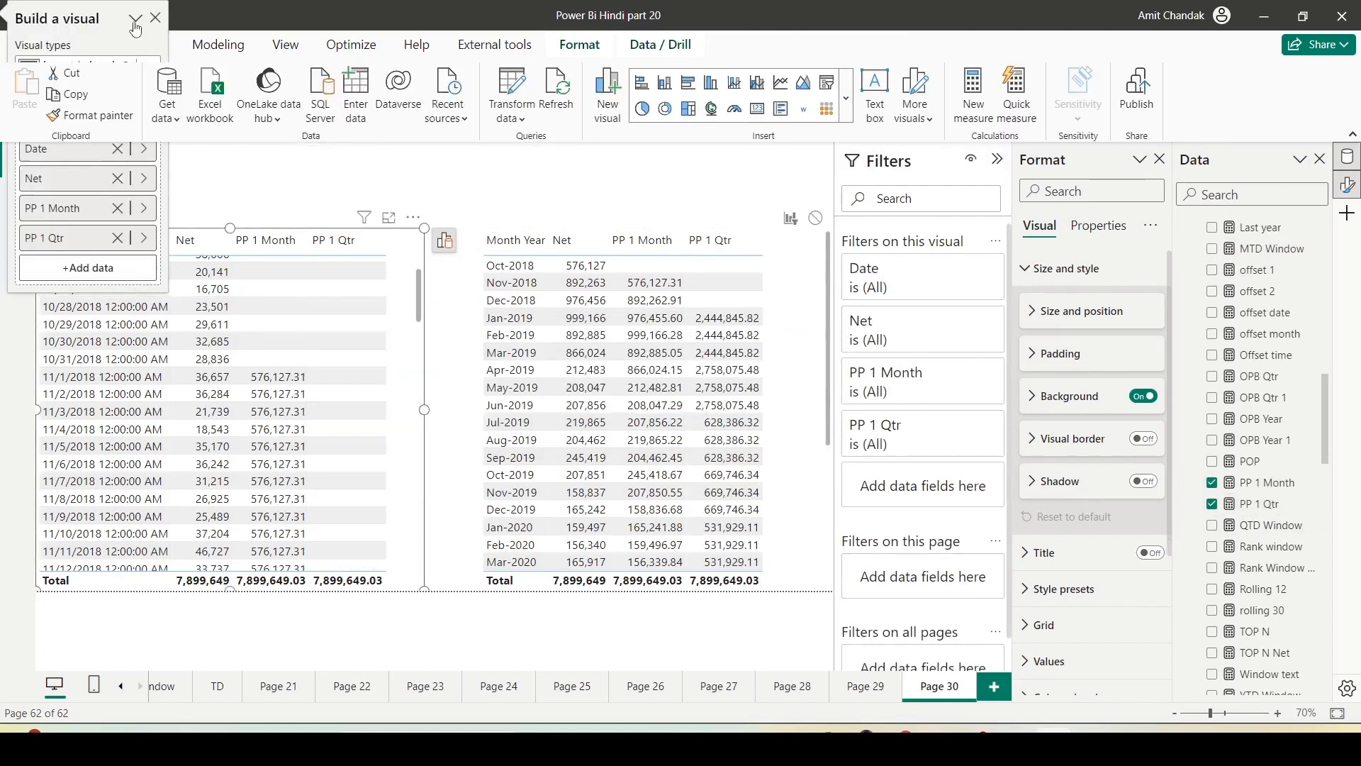
{"action": "left_click_drag", "start_coordinate": [410, 333], "coordinate": [387, 351]}
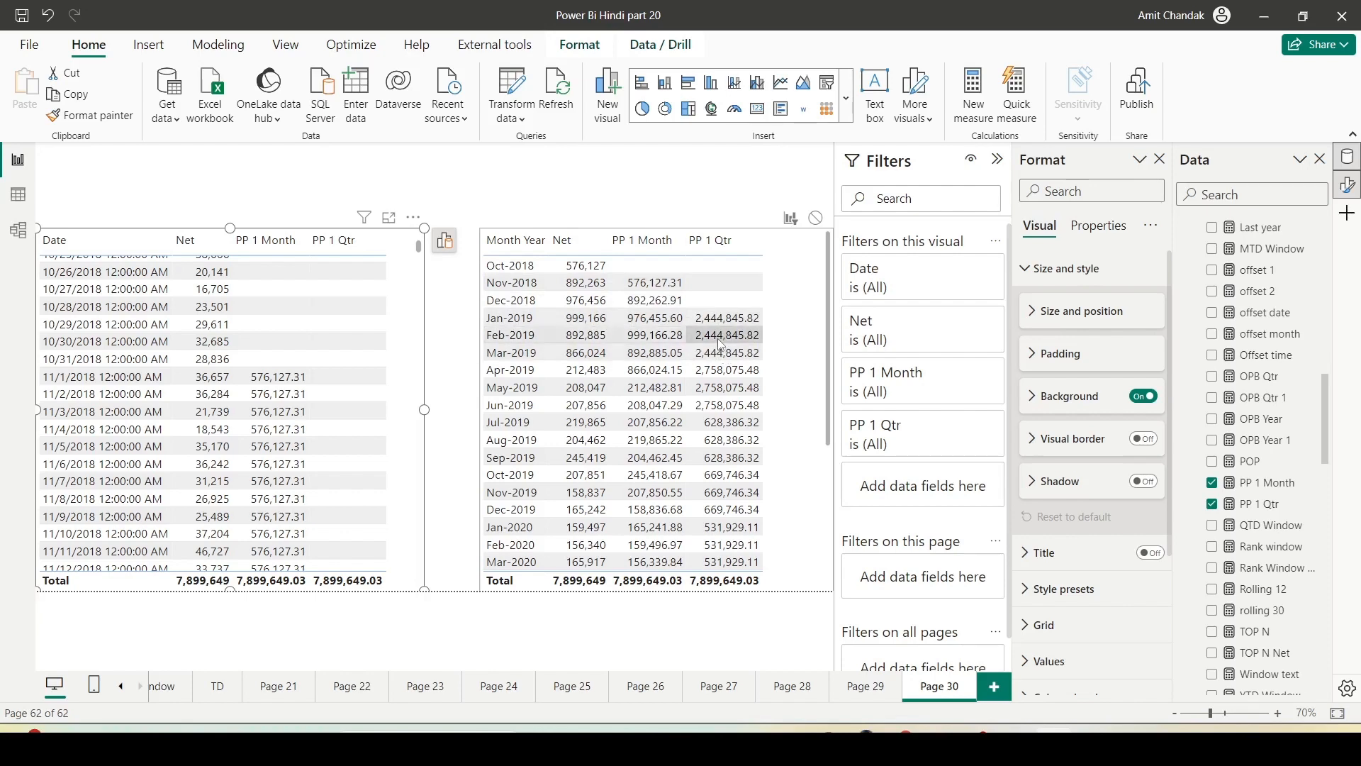
Compare PP 1 Qtr on the December 2018 and January 2019 rows of the Date table with the Month Year table
{"action": "scroll", "coordinate": [371, 386], "scroll_direction": "down", "scroll_amount": 15}
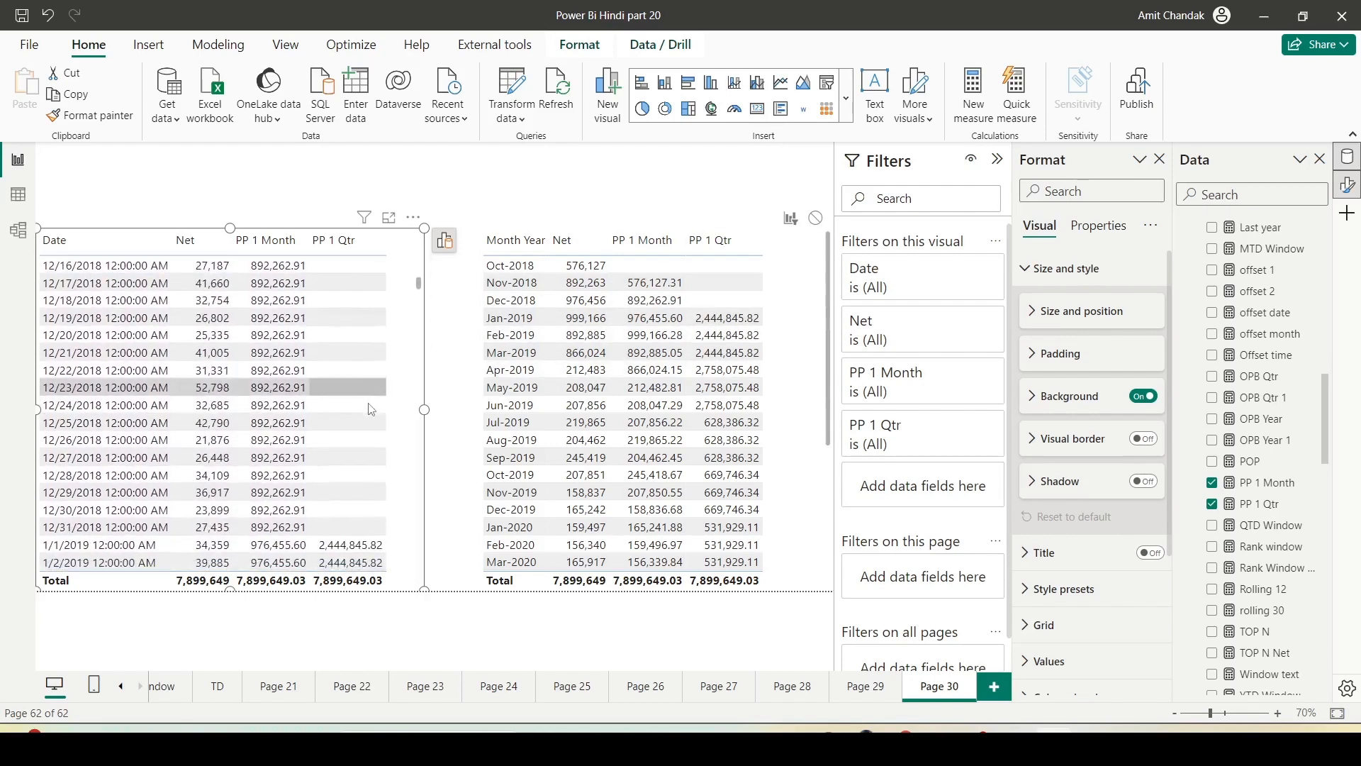
{"action": "scroll", "coordinate": [368, 410], "scroll_direction": "down", "scroll_amount": 4}
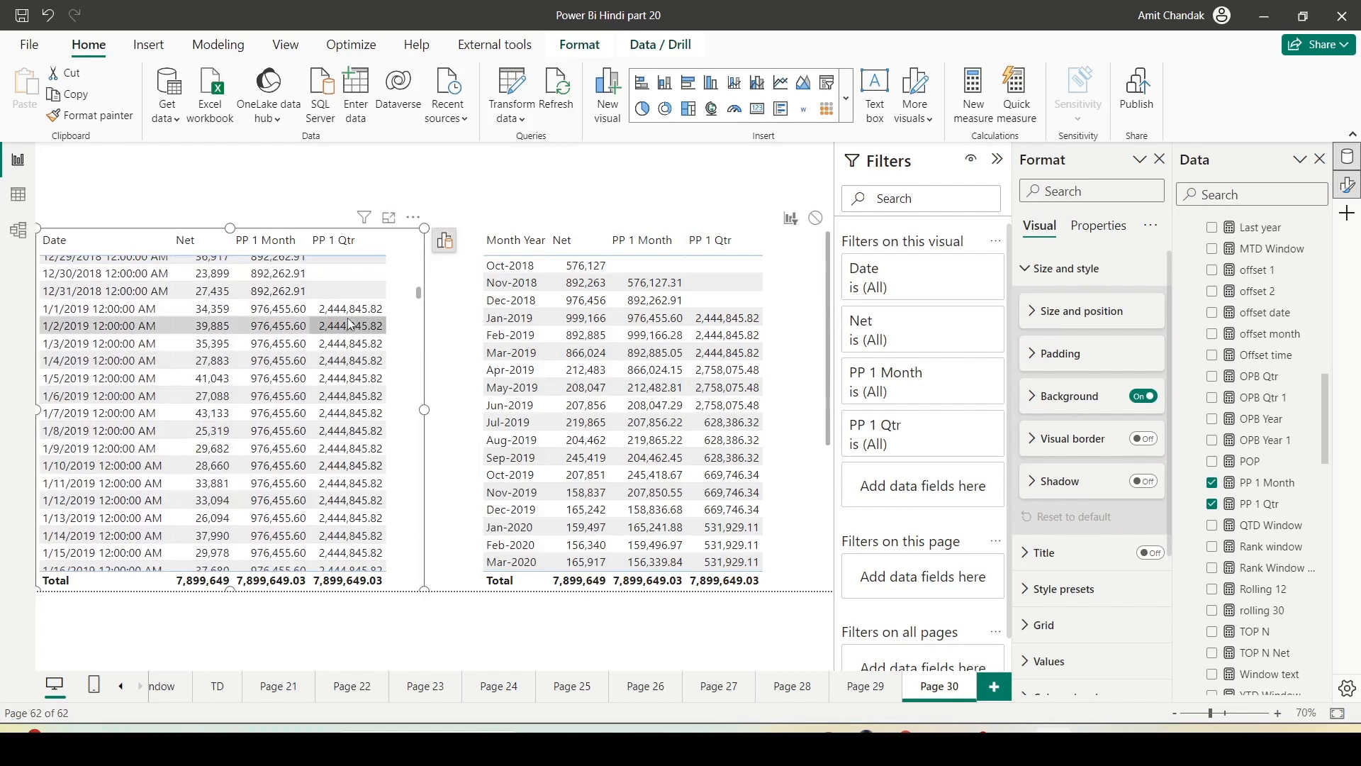
{"action": "scroll", "coordinate": [351, 323], "scroll_direction": "up", "scroll_amount": 17}
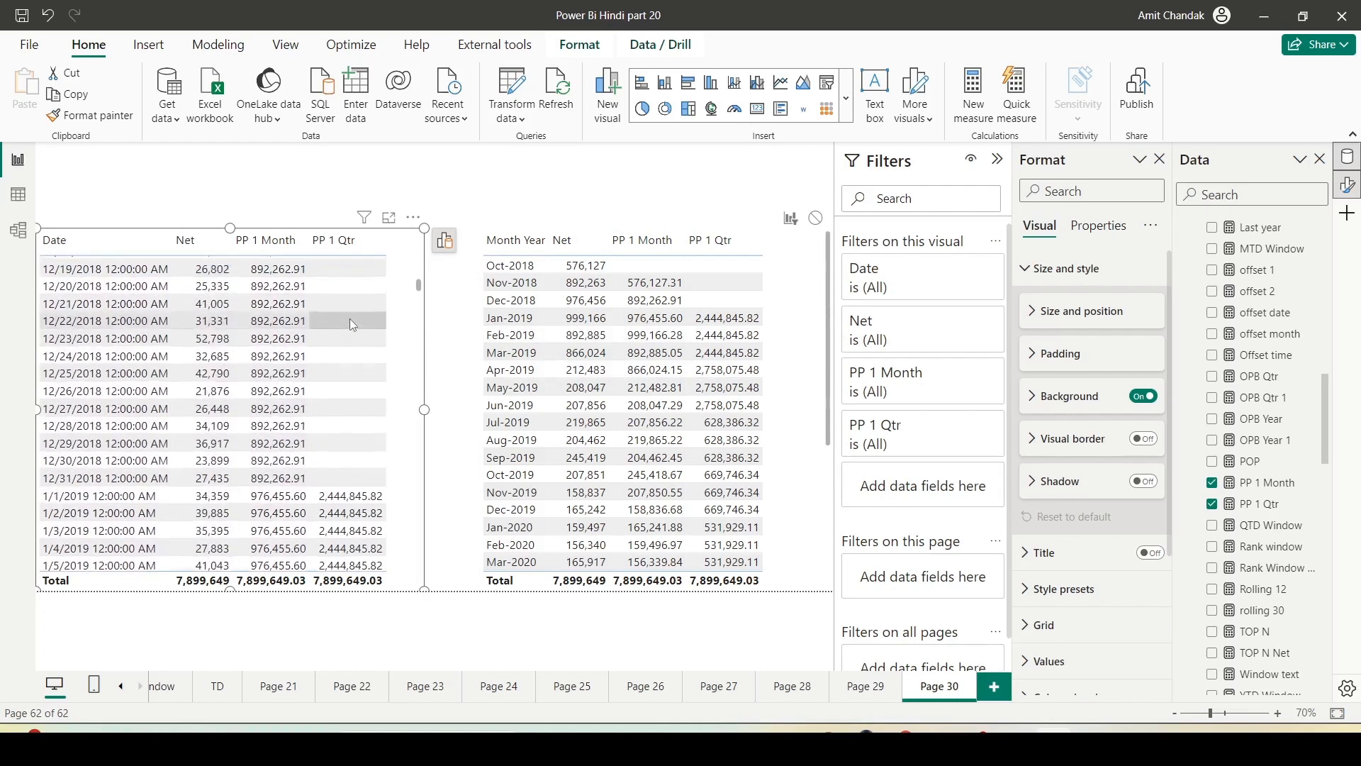
{"action": "scroll", "coordinate": [351, 320], "scroll_direction": "up", "scroll_amount": 6}
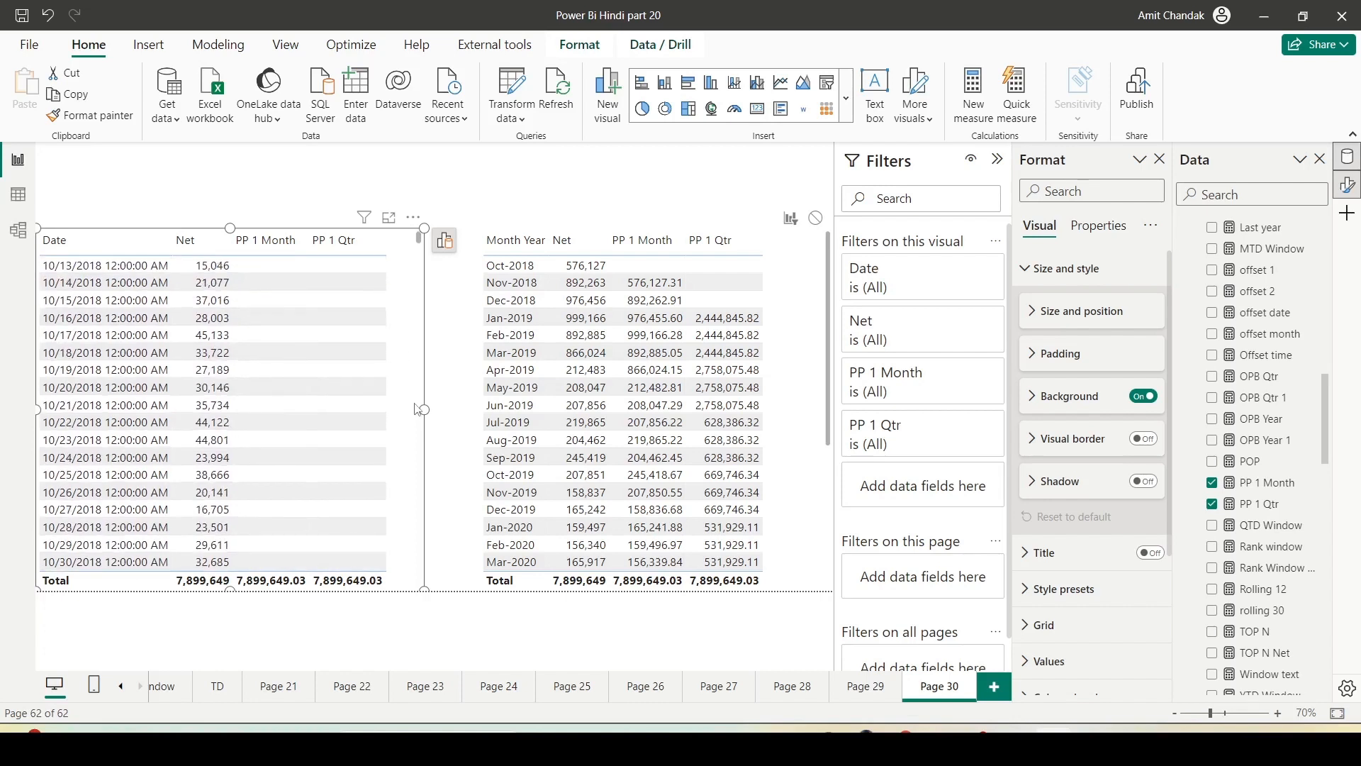
Narrow the Date table, then narrow the Month Year table and place it against the Date table to free canvas space
{"action": "left_click_drag", "start_coordinate": [423, 410], "coordinate": [360, 410]}
{"action": "left_click_drag", "start_coordinate": [835, 405], "coordinate": [642, 409]}
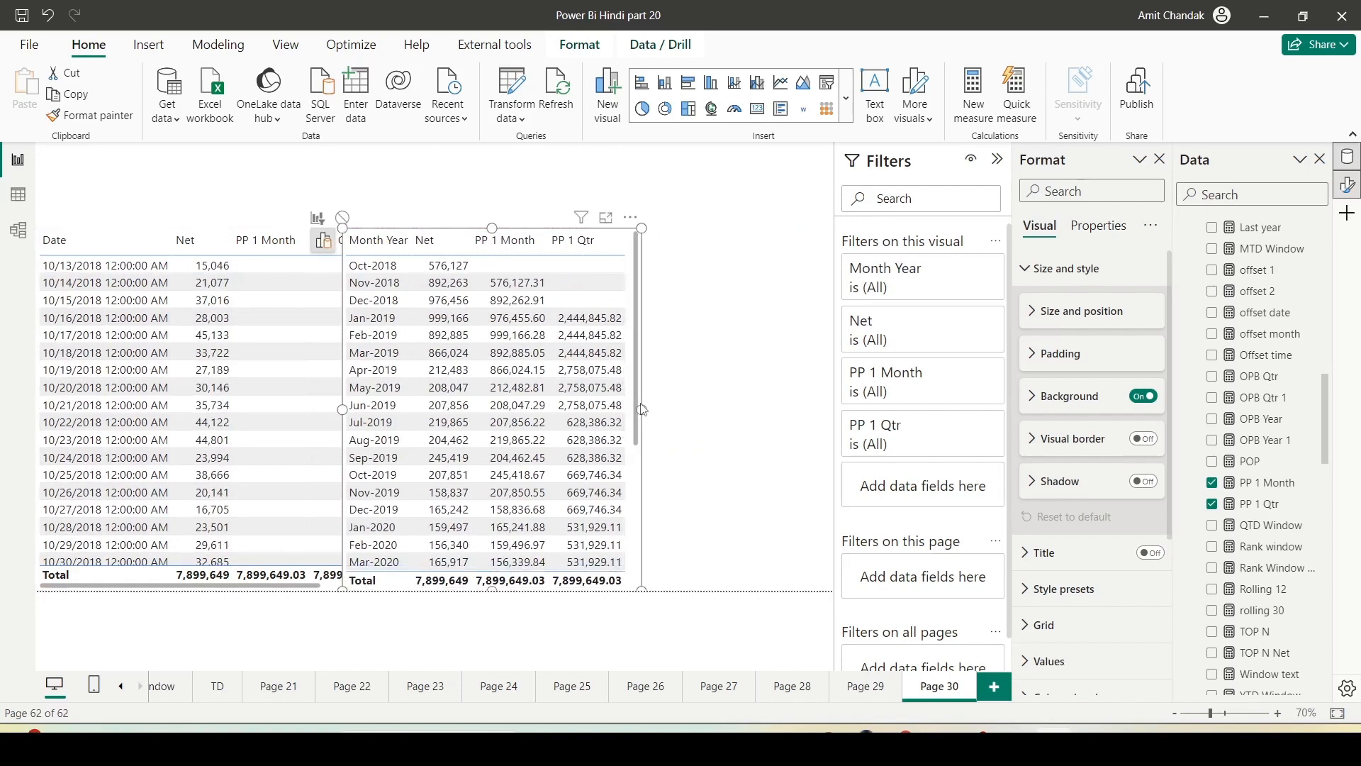
{"action": "left_click", "coordinate": [780, 149]}
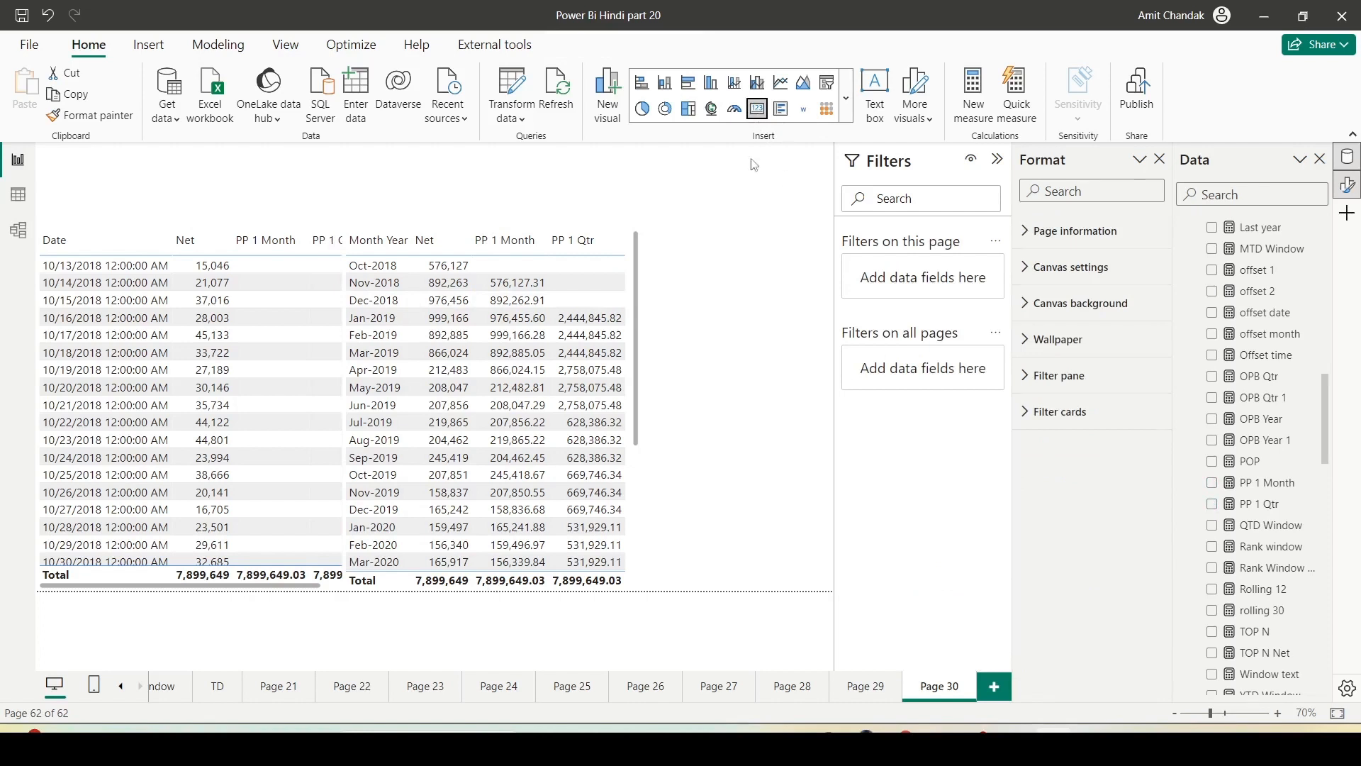
Insert a card visual beside the Month Year table, shorten it, and place a copy of it below
{"action": "left_click", "coordinate": [757, 108]}
{"action": "left_click_drag", "start_coordinate": [741, 590], "coordinate": [737, 514]}
{"action": "key", "text": "ctrl+c"}
{"action": "key", "text": "ctrl+v"}
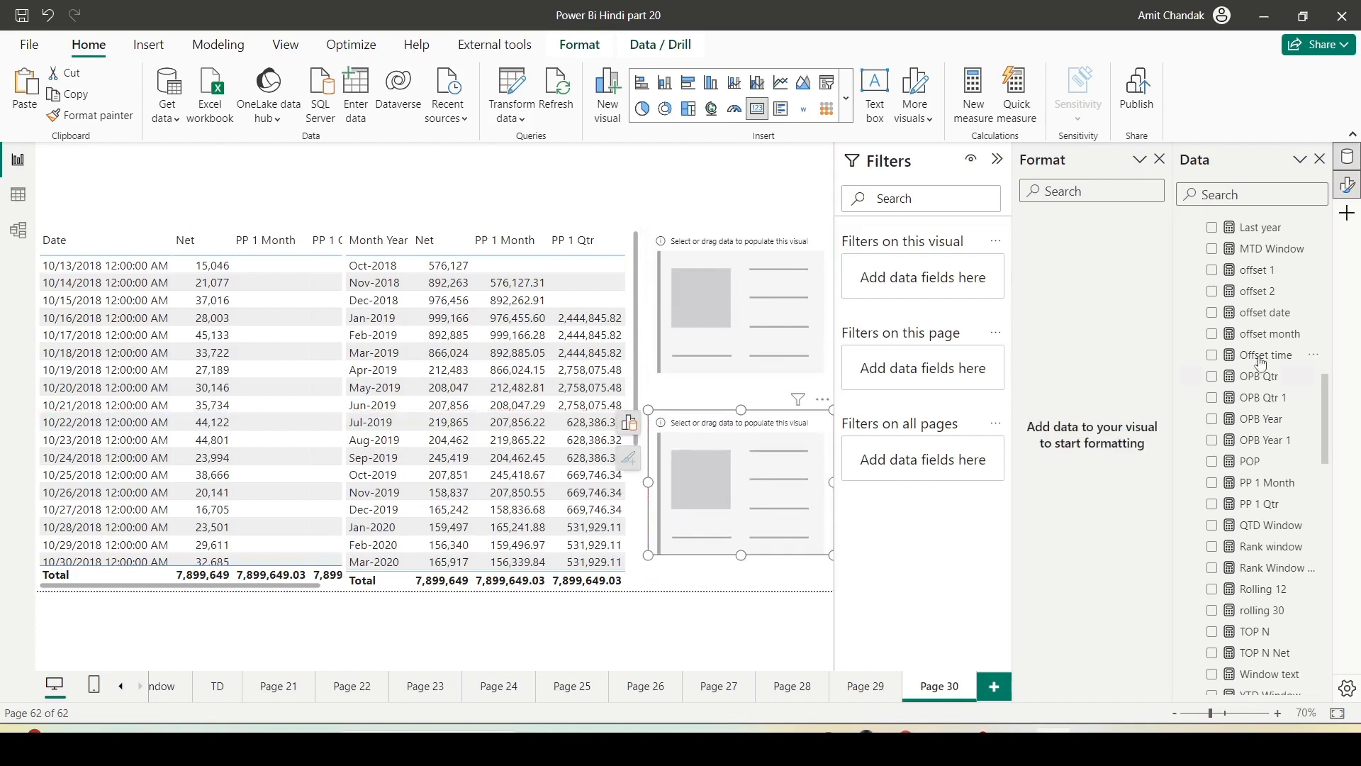
Show PP 1 Month in the upper card with callout display units set to None, widening the card to fit the full value
{"action": "scroll", "coordinate": [1261, 383], "scroll_direction": "down", "scroll_amount": 2}
{"action": "left_click_drag", "start_coordinate": [1264, 420], "coordinate": [750, 307]}
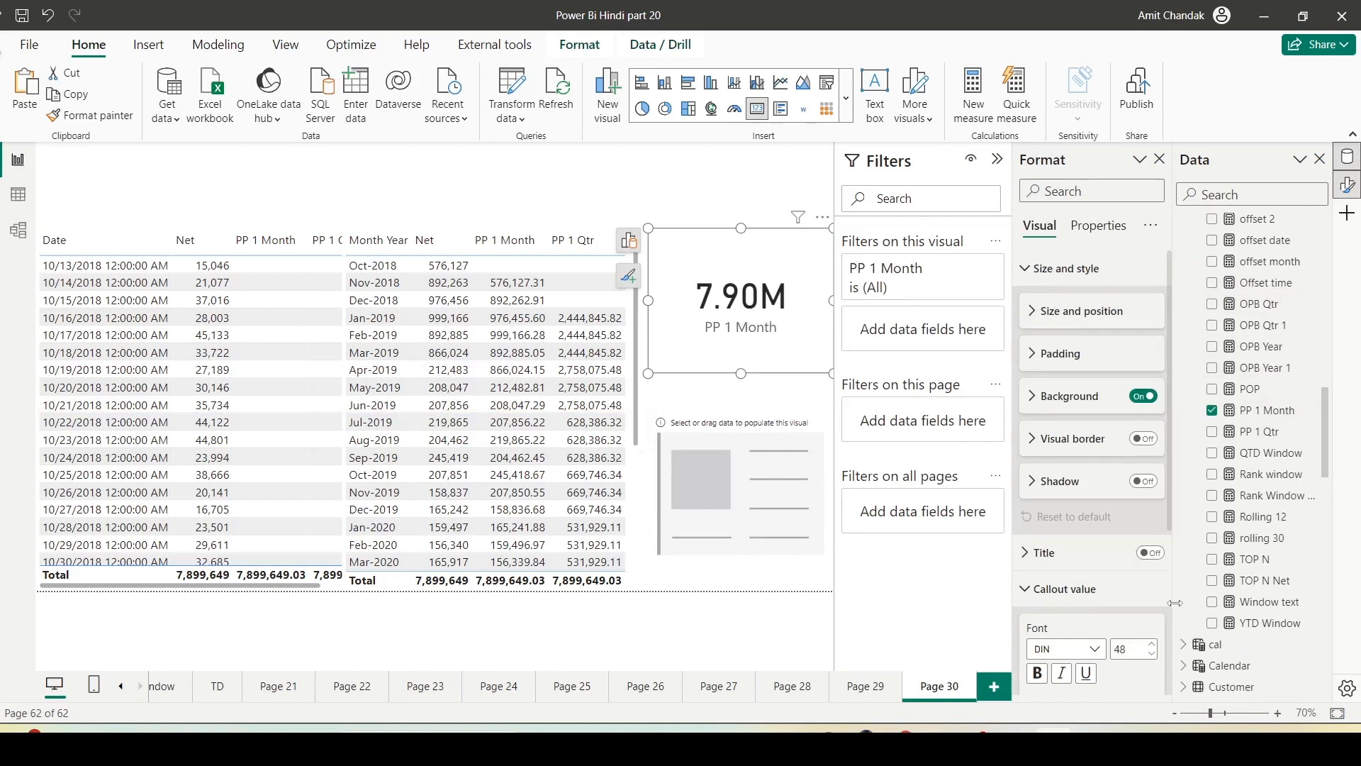
{"action": "scroll", "coordinate": [1080, 528], "scroll_direction": "down", "scroll_amount": 2}
{"action": "scroll", "coordinate": [1080, 528], "scroll_direction": "down", "scroll_amount": 2}
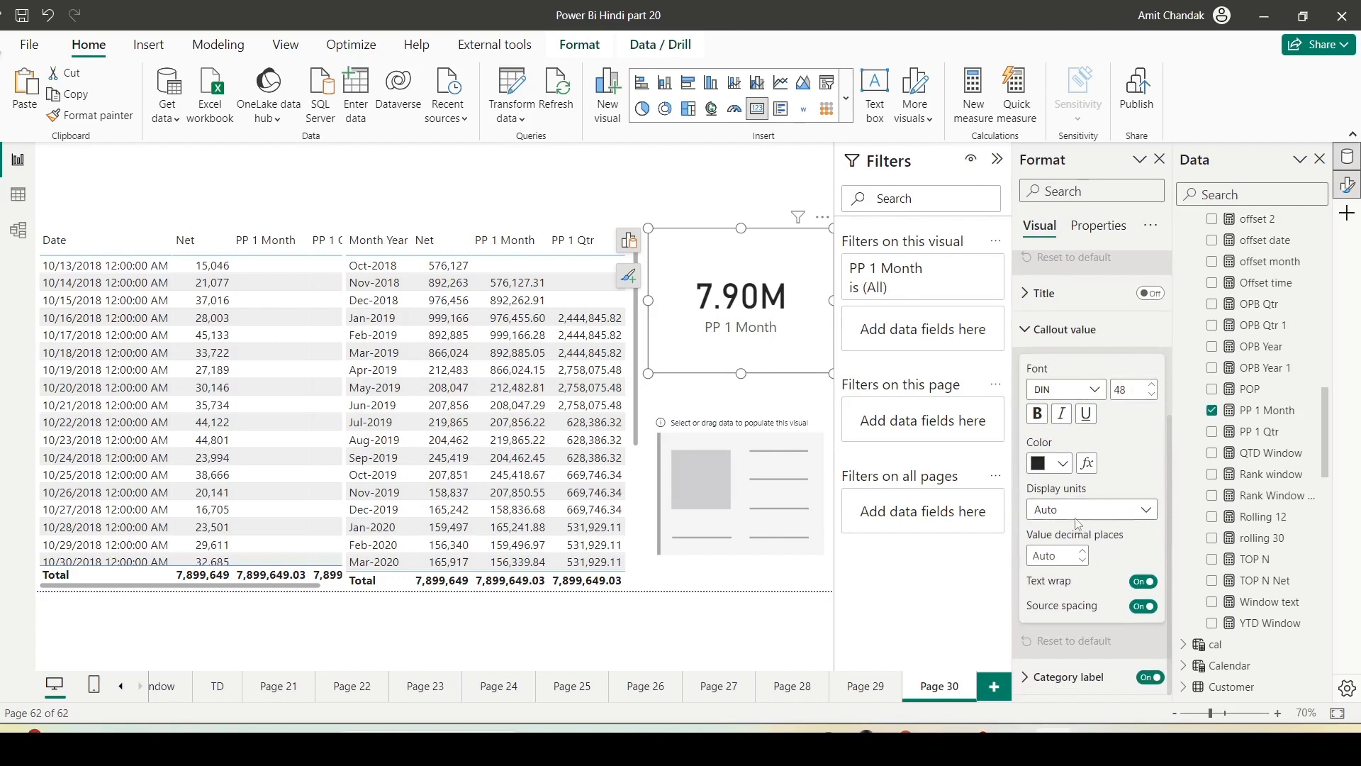
{"action": "left_click", "coordinate": [1075, 518]}
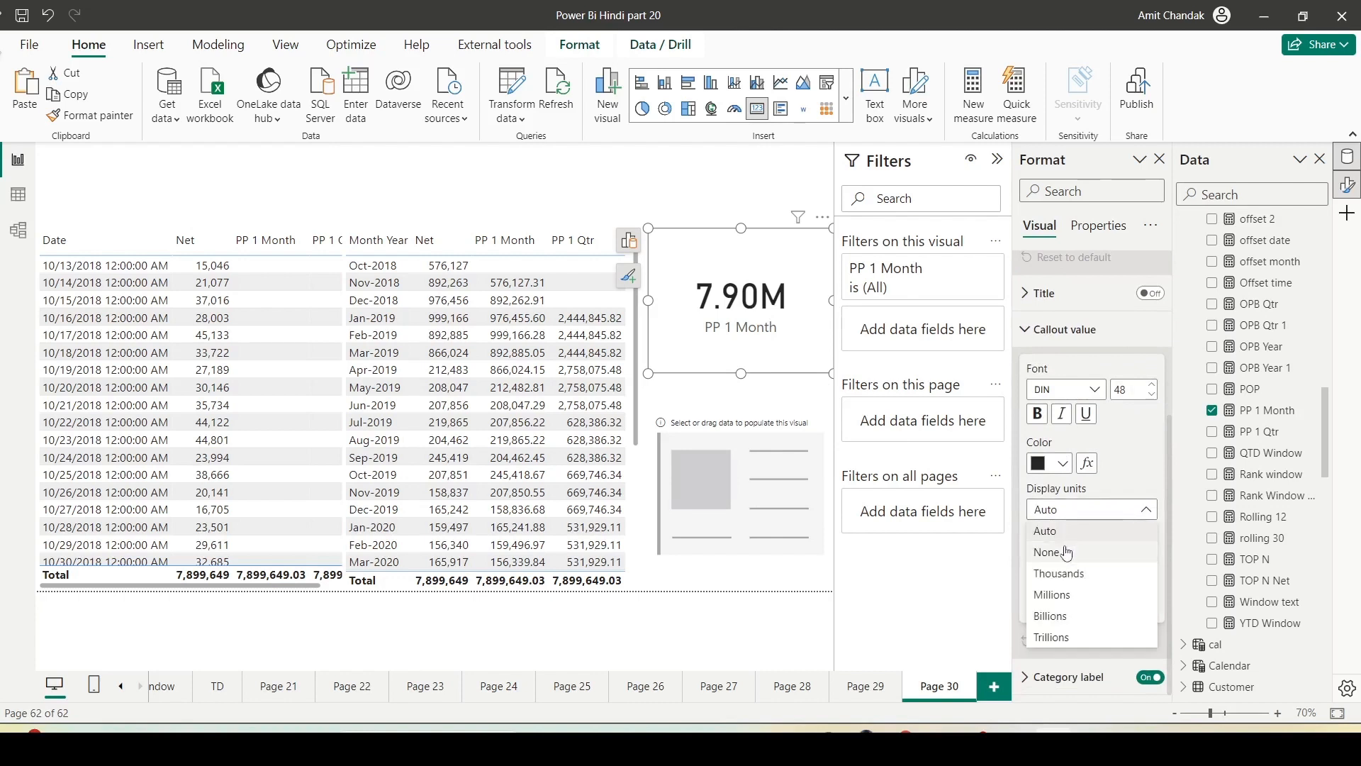
{"action": "left_click", "coordinate": [1067, 553]}
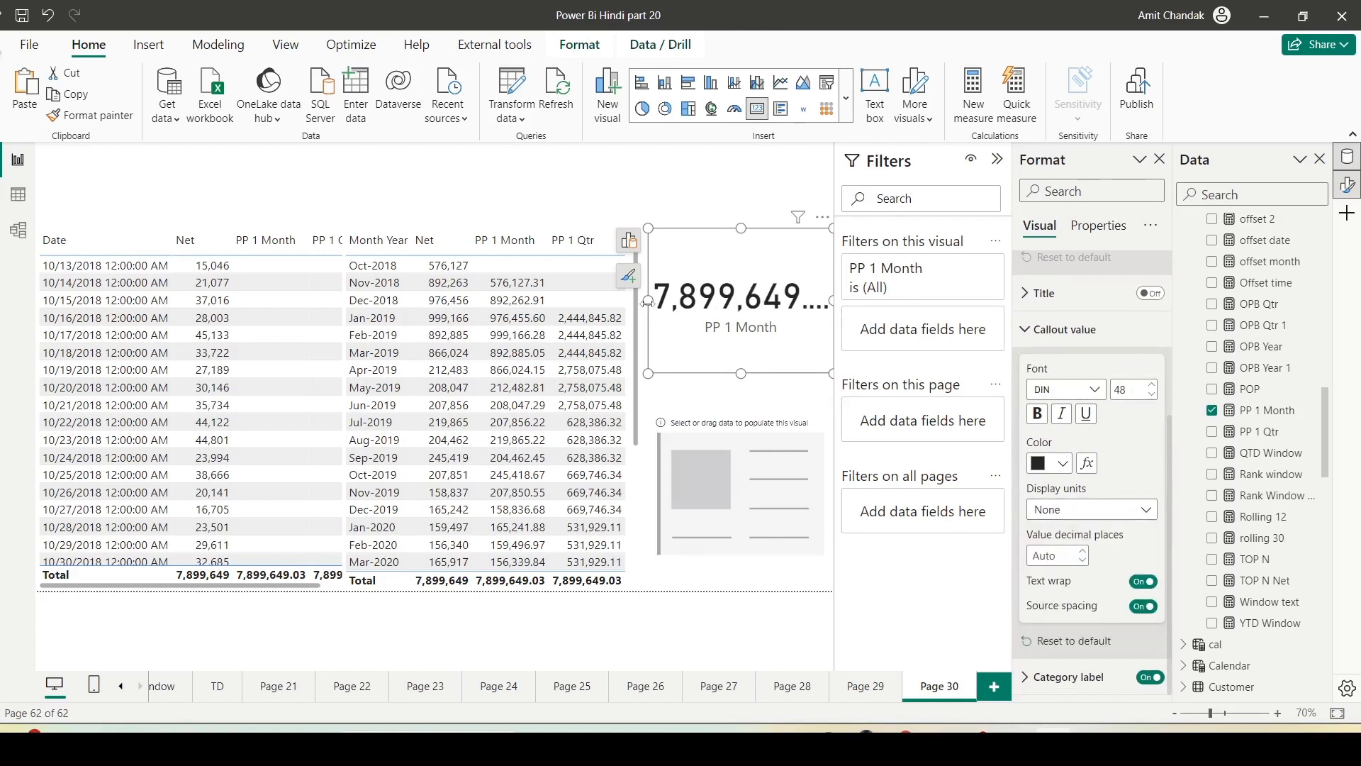
{"action": "left_click_drag", "start_coordinate": [647, 301], "coordinate": [591, 301]}
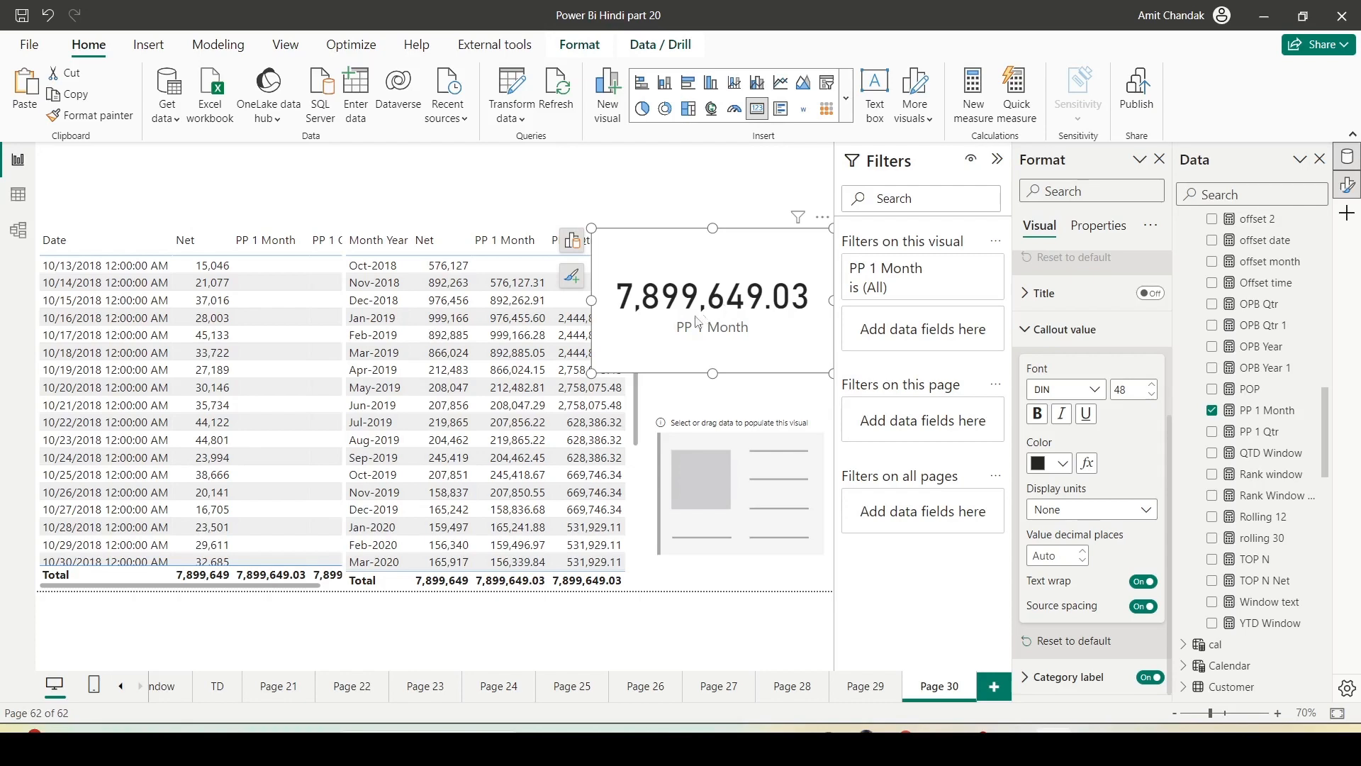
Narrow the Month Year table so it clears the card, and inspect its last rows through Mar-2021 and its Total row
{"action": "scroll", "coordinate": [236, 453], "scroll_direction": "down", "scroll_amount": 7}
{"action": "scroll", "coordinate": [237, 456], "scroll_direction": "down", "scroll_amount": 20}
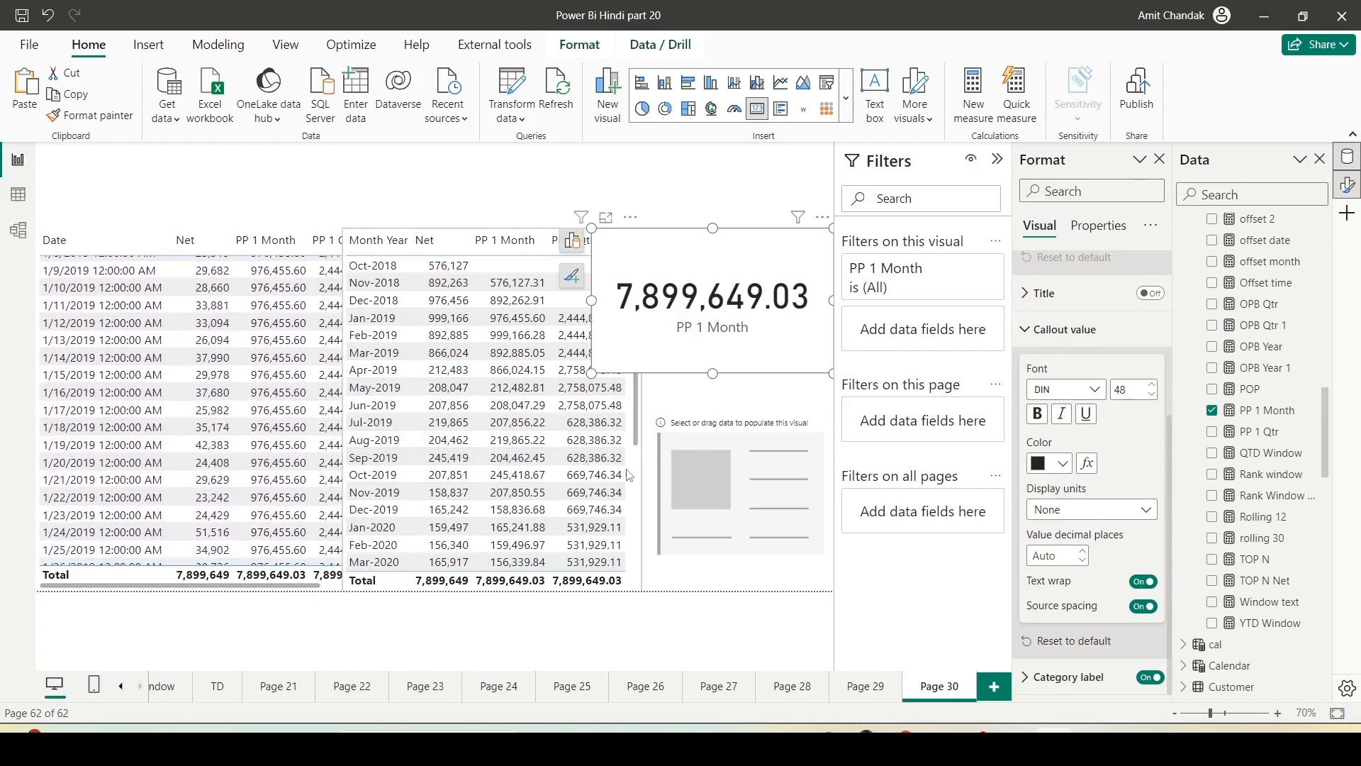
{"action": "scroll", "coordinate": [454, 454], "scroll_direction": "down", "scroll_amount": 4}
{"action": "left_click", "coordinate": [444, 480]}
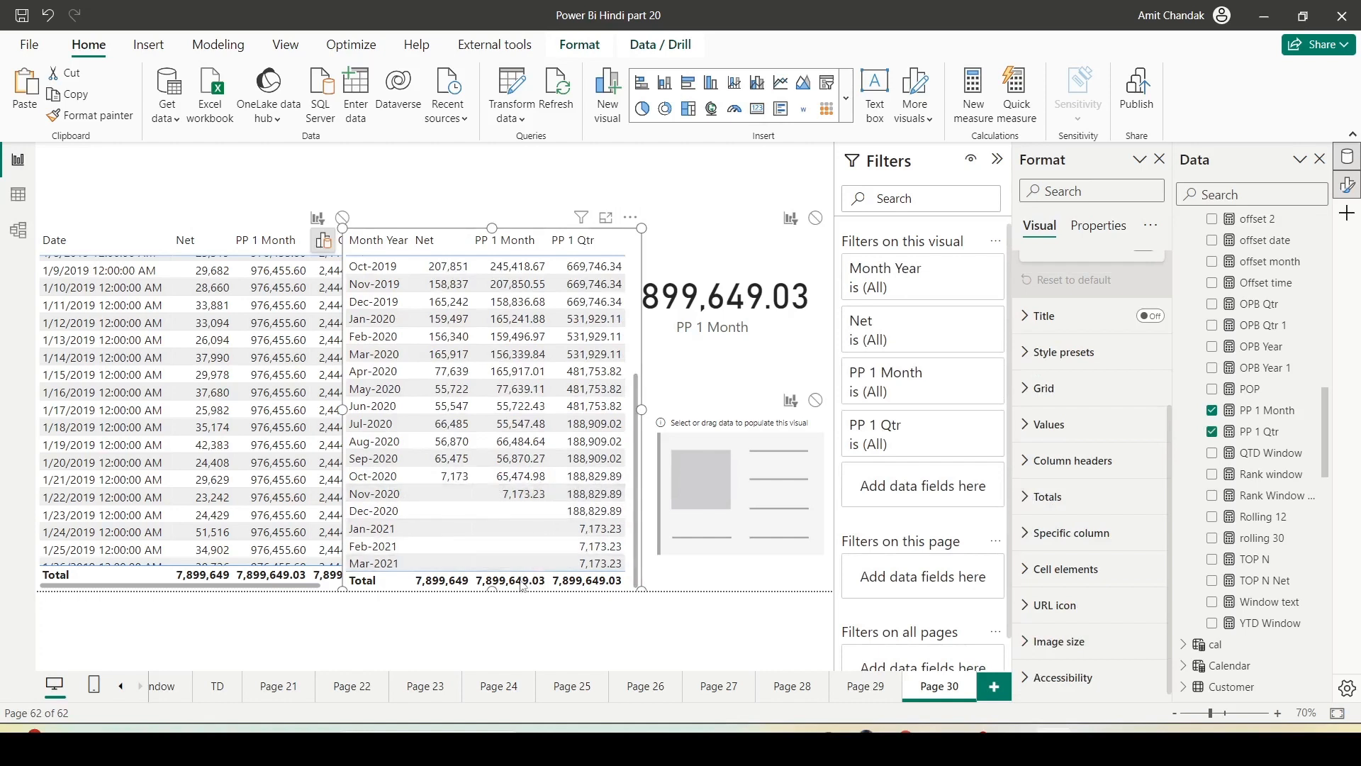
{"action": "left_click_drag", "start_coordinate": [642, 412], "coordinate": [601, 425]}
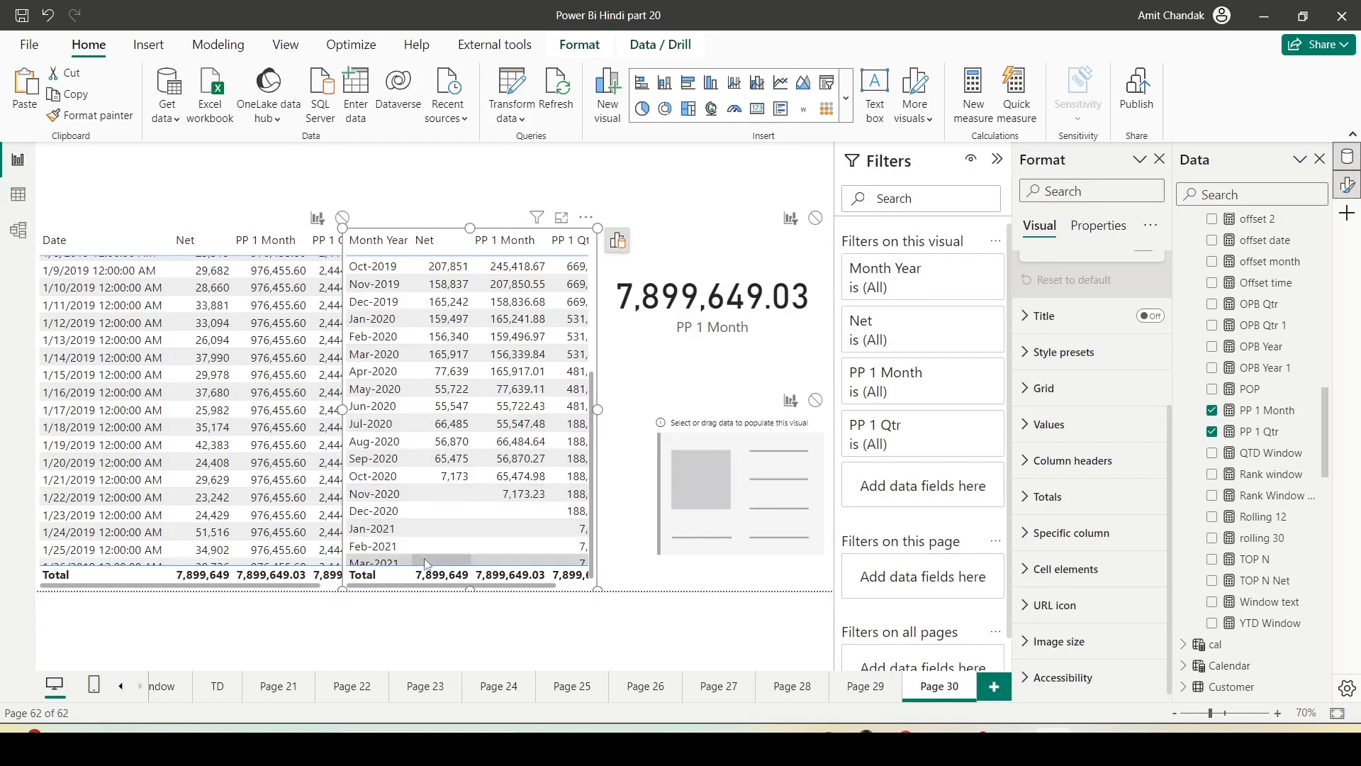
{"action": "mouse_move", "coordinate": [407, 566]}
{"action": "left_mouse_down"}
{"action": "mouse_move", "coordinate": [456, 595]}
{"action": "mouse_move", "coordinate": [545, 595]}
{"action": "left_mouse_up"}
{"action": "key", "text": "Escape"}
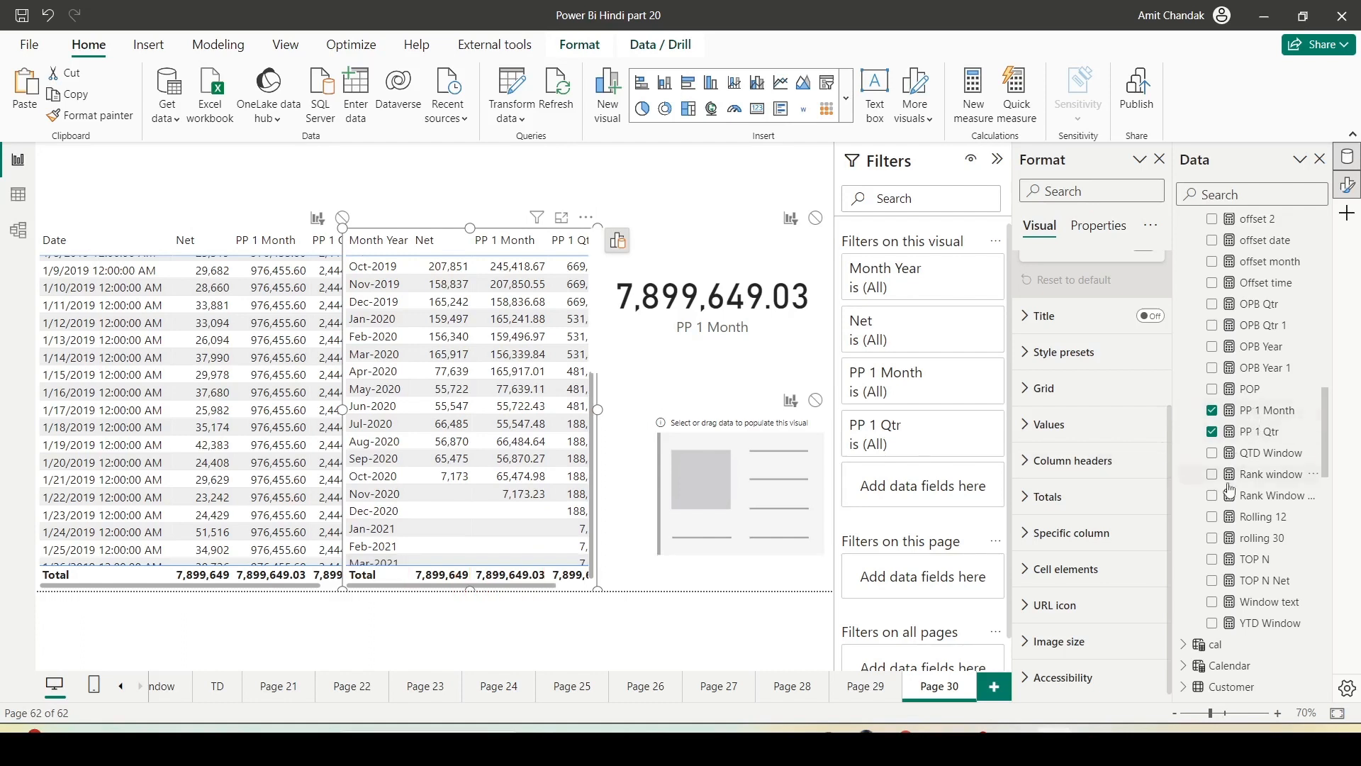
Change the CALENDAR end date in the Date table formula to date(2021,10,31) and commit it
{"action": "scroll", "coordinate": [1227, 514], "scroll_direction": "down", "scroll_amount": 4}
{"action": "left_click", "coordinate": [1220, 461]}
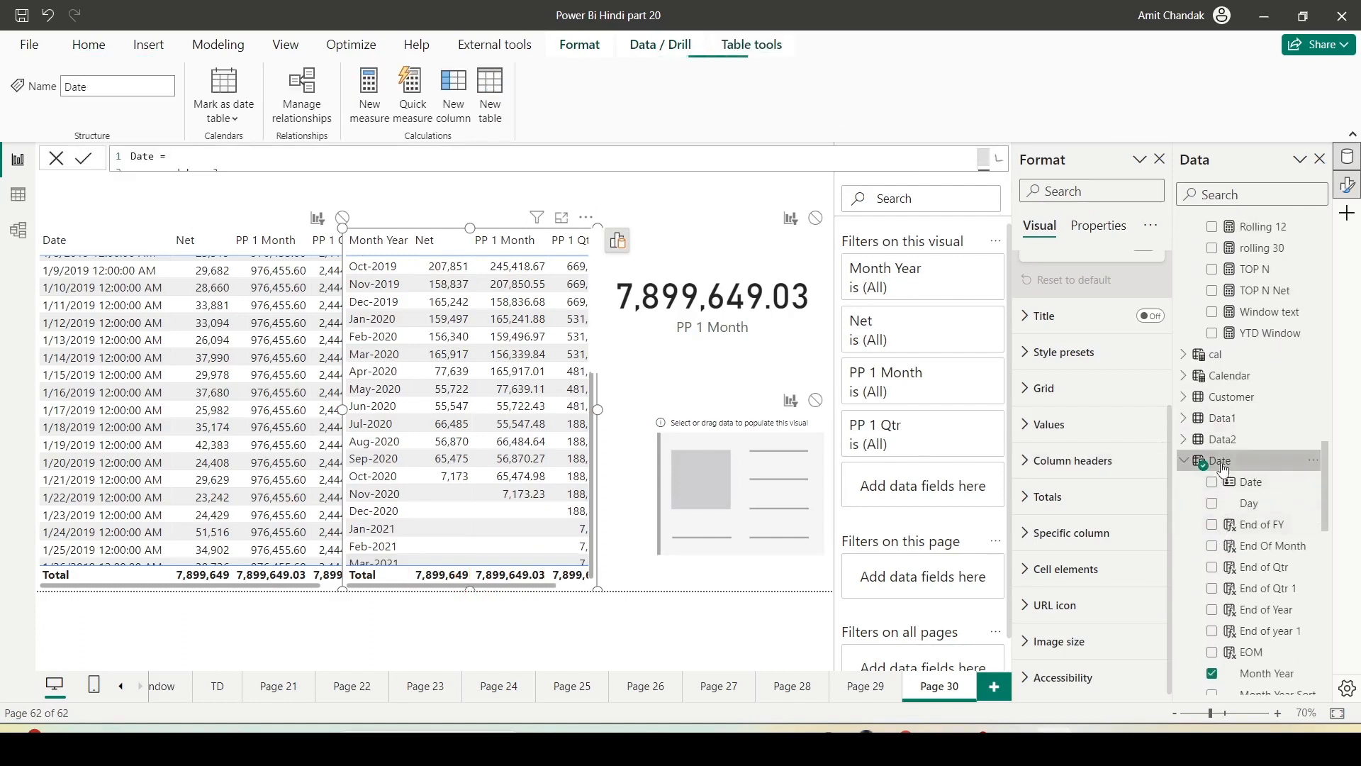
{"action": "left_click", "coordinate": [998, 159]}
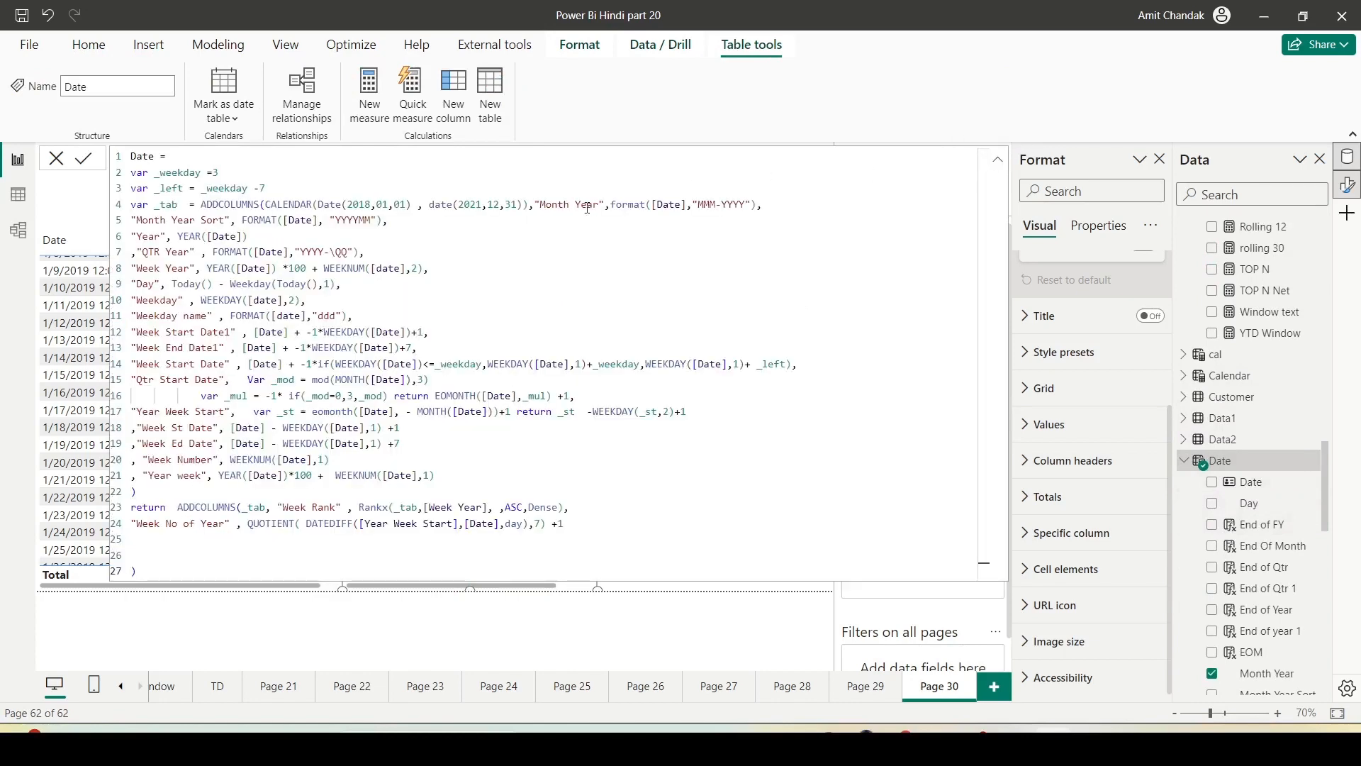
{"action": "left_click", "coordinate": [495, 204]}
{"action": "key", "text": "Delete"}
{"action": "type", "text": "0"}
{"action": "left_click", "coordinate": [84, 158]}
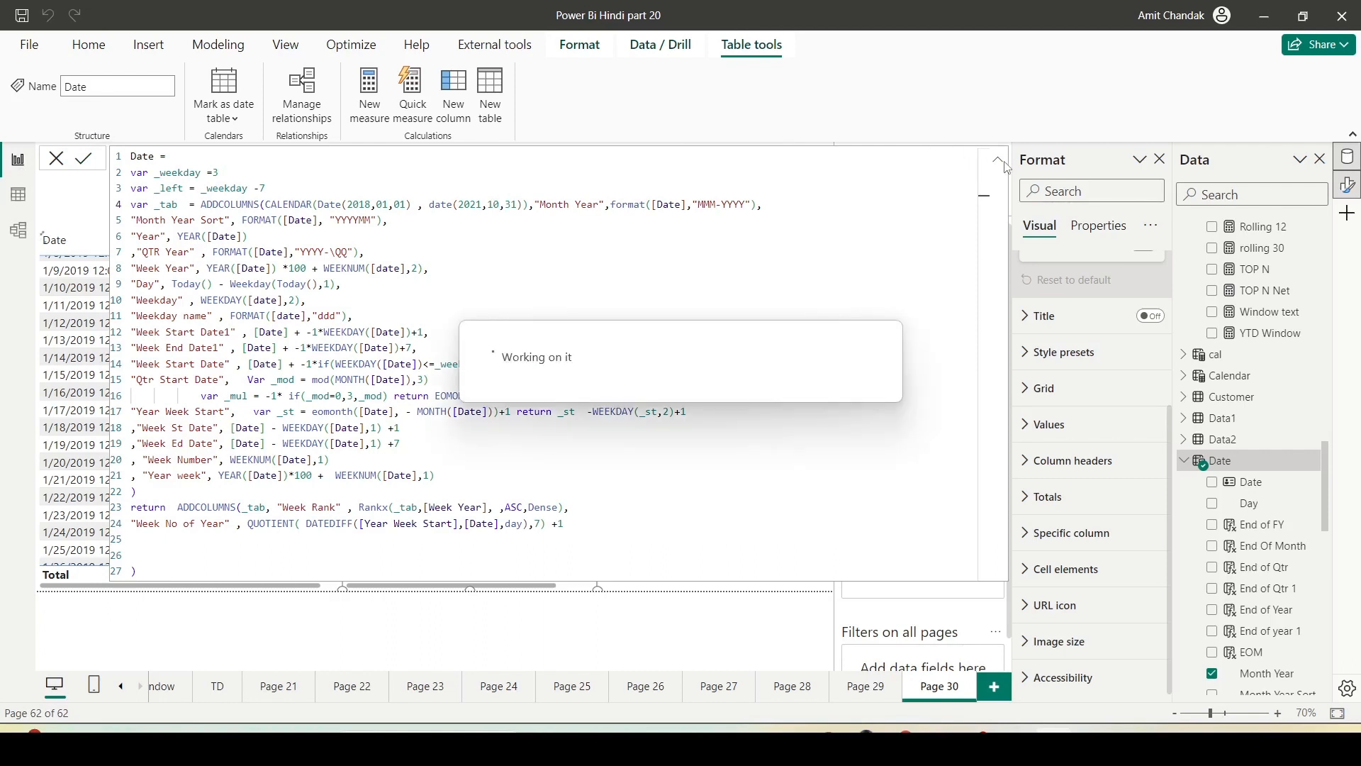
Change the CALENDAR end date in the Date table formula to date(2020,10,31), commit it and collapse the formula
{"action": "left_click", "coordinate": [476, 204]}
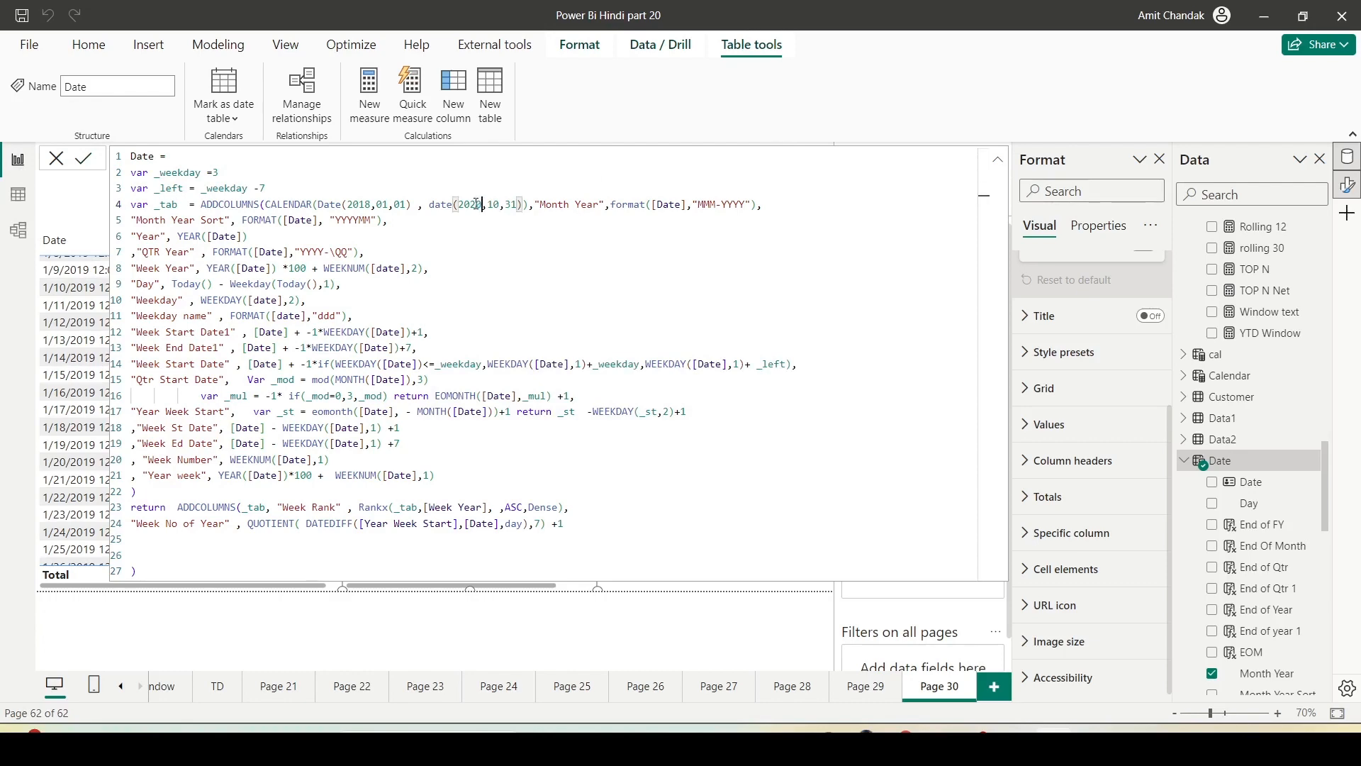
{"action": "key", "text": "Delete"}
{"action": "type", "text": "0"}
{"action": "key", "text": "Return"}
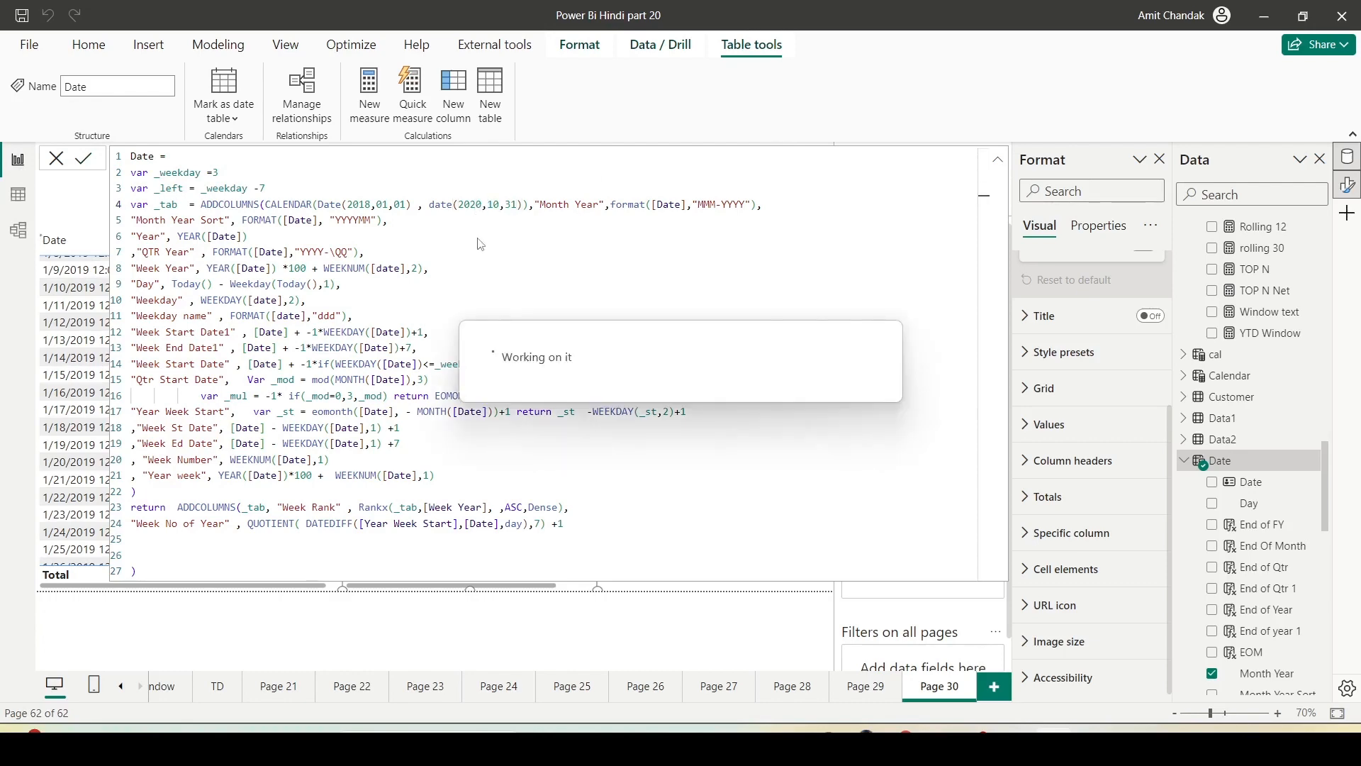
{"action": "left_click", "coordinate": [998, 162]}
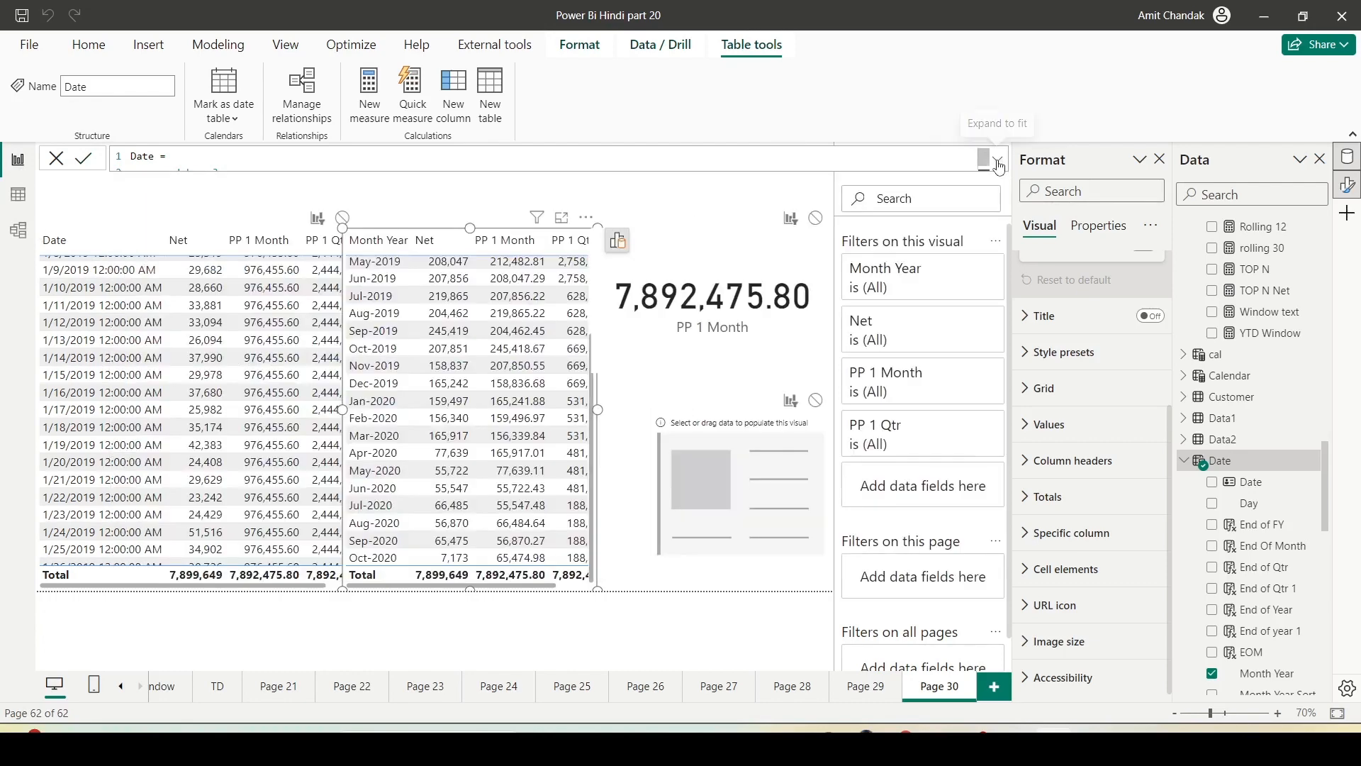
Select the PP 1 Month card and examine its value against the table row context and the report filters
{"action": "left_click", "coordinate": [699, 362]}
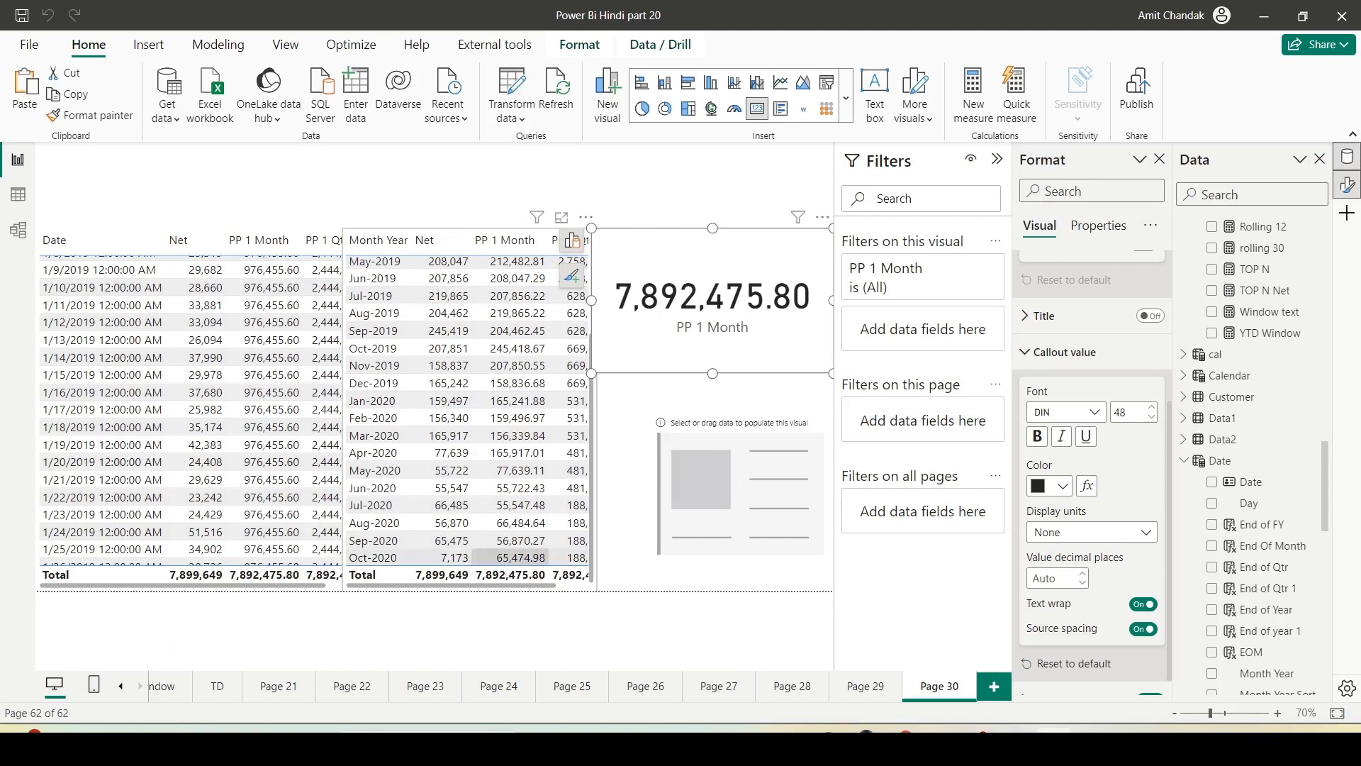
{"action": "left_click_drag", "start_coordinate": [34, 269], "coordinate": [594, 313]}
{"action": "left_click_drag", "start_coordinate": [846, 215], "coordinate": [994, 568]}
{"action": "left_click_drag", "start_coordinate": [638, 147], "coordinate": [820, 211]}
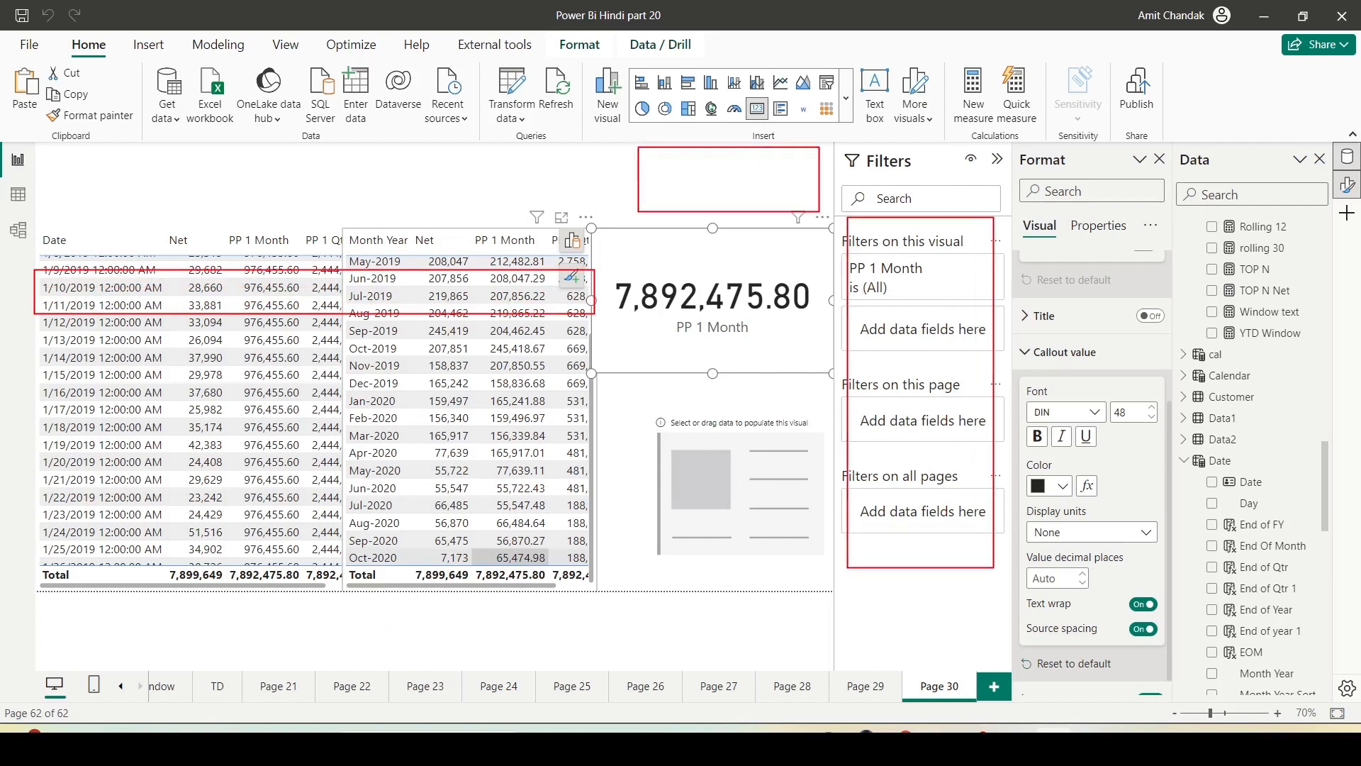
{"action": "mouse_move", "coordinate": [598, 224]}
{"action": "left_mouse_down"}
{"action": "mouse_move", "coordinate": [800, 376]}
{"action": "mouse_move", "coordinate": [829, 377]}
{"action": "left_mouse_up"}
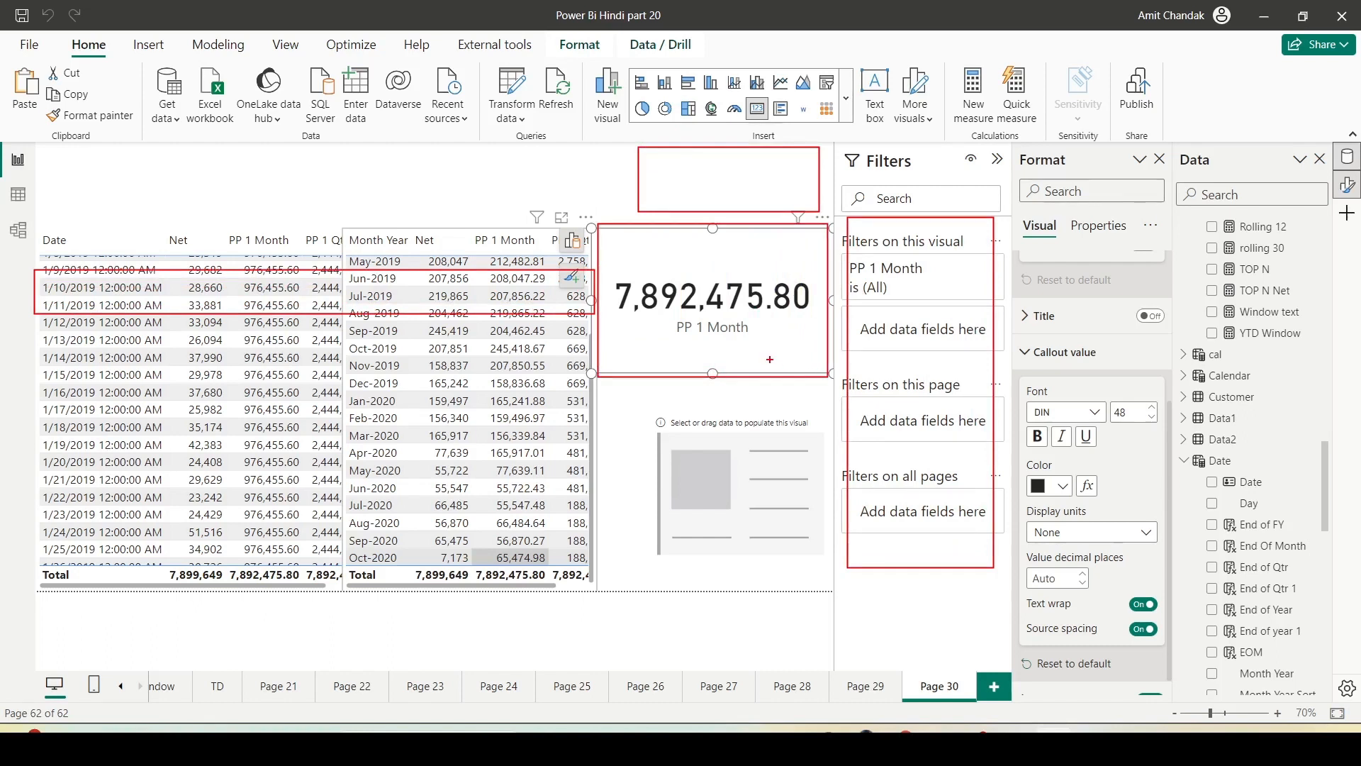
{"action": "key", "text": "Escape"}
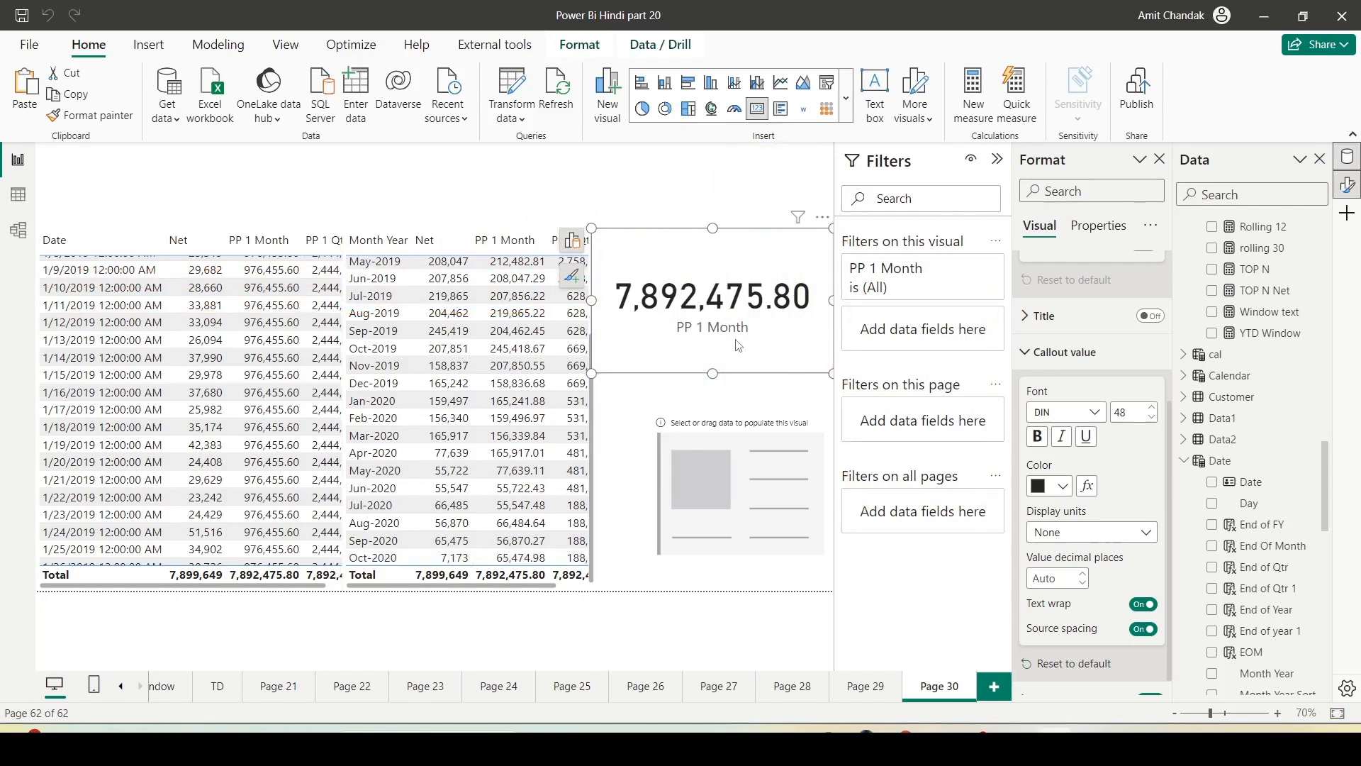